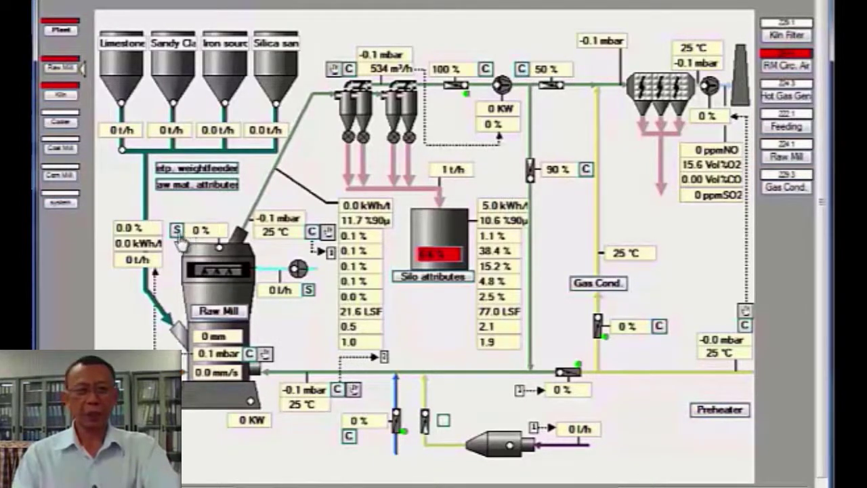
- Set the setpoint of damper G229.05, between the mill fan and the kiln filter, to 0 %
{"action": "left_click", "coordinate": [521, 70]}
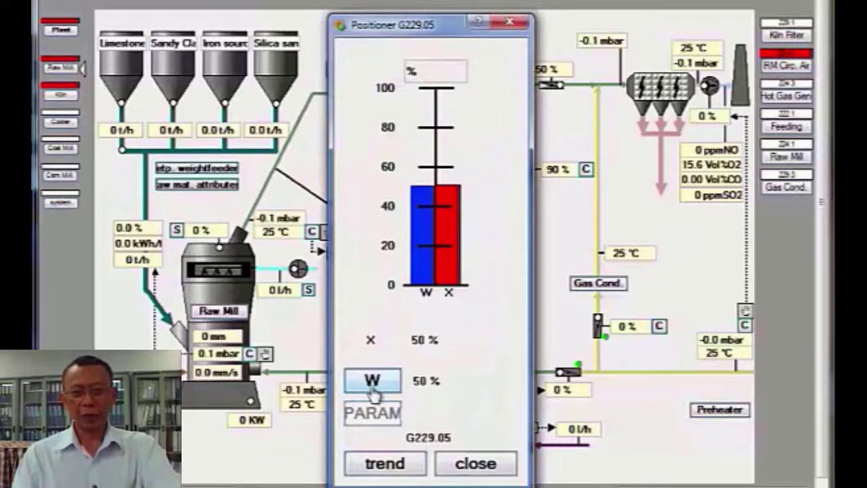
{"action": "left_click", "coordinate": [378, 383]}
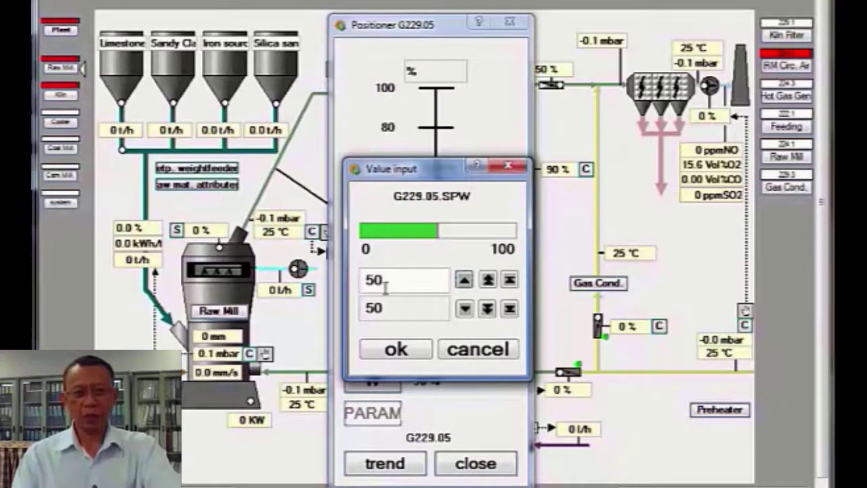
{"action": "left_click", "coordinate": [510, 309]}
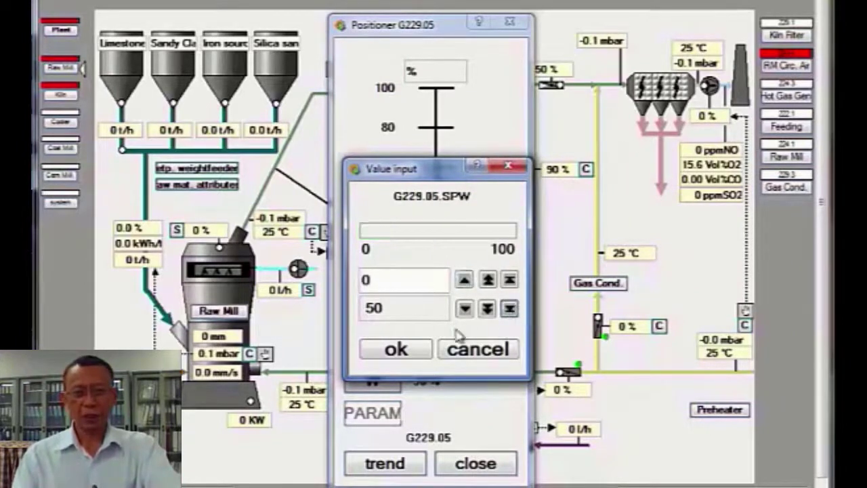
{"action": "left_click", "coordinate": [394, 358]}
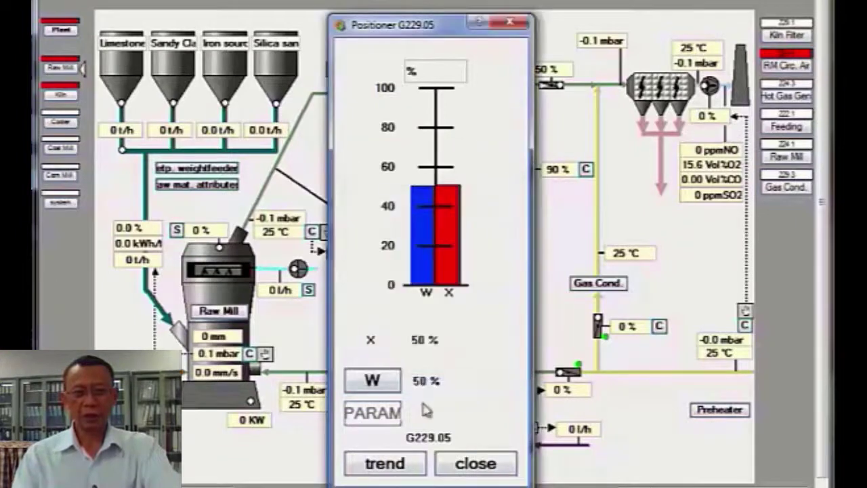
{"action": "left_click", "coordinate": [472, 474]}
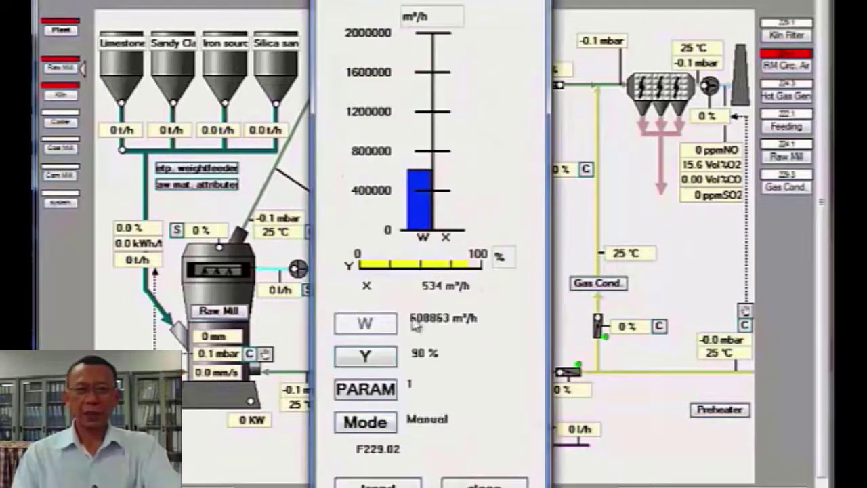
- Open the raw mill gas flow controller F229.02 and its manual output Y for editing
{"action": "left_click", "coordinate": [349, 69]}
{"action": "left_click", "coordinate": [366, 357]}
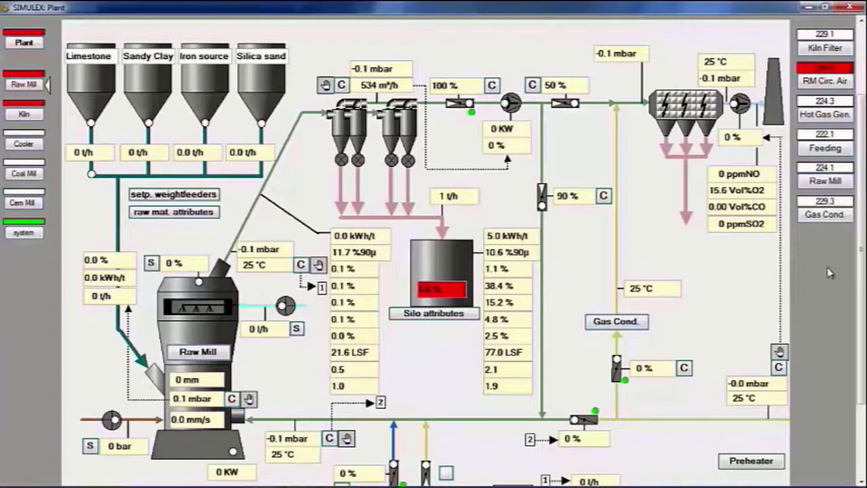
- Go to the Kiln Filter group and start 229.1 Bag Filter
{"action": "scroll", "coordinate": [863, 269], "scroll_direction": "down", "scroll_amount": 1}
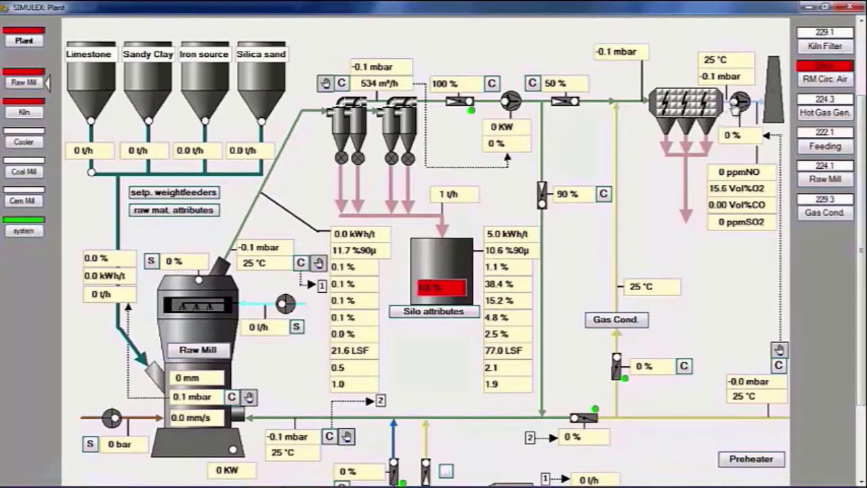
{"action": "left_click", "coordinate": [820, 52]}
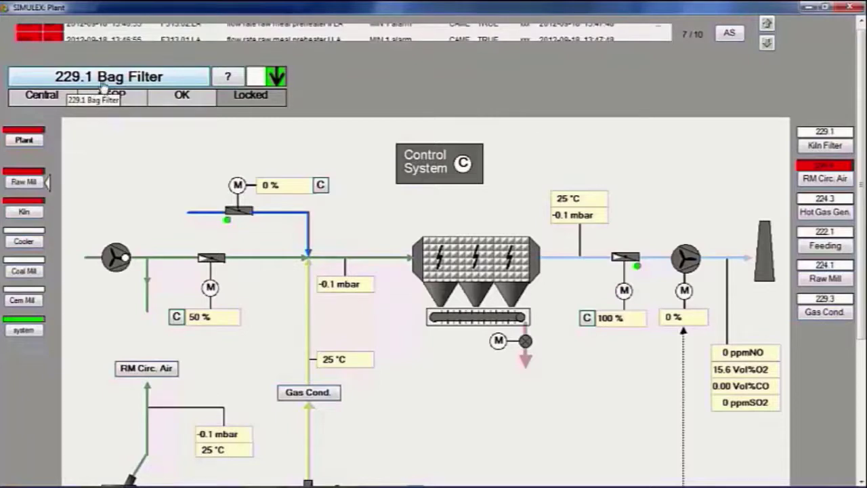
{"action": "left_click", "coordinate": [151, 80]}
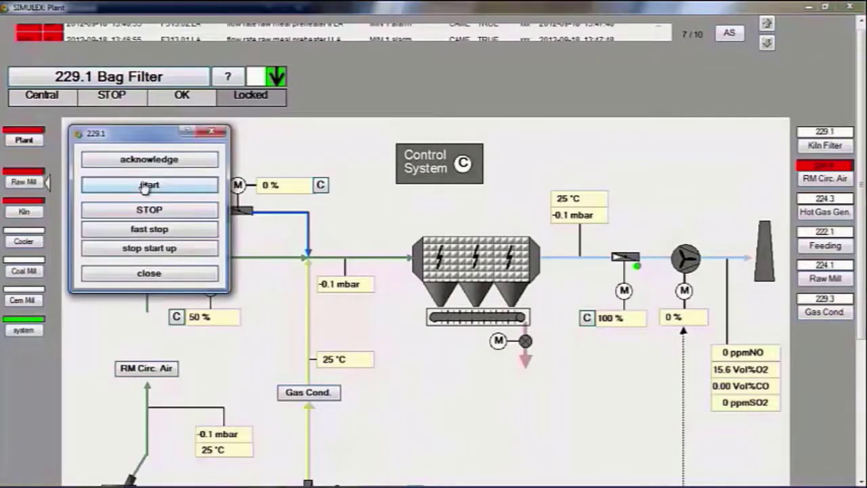
{"action": "left_click", "coordinate": [145, 187]}
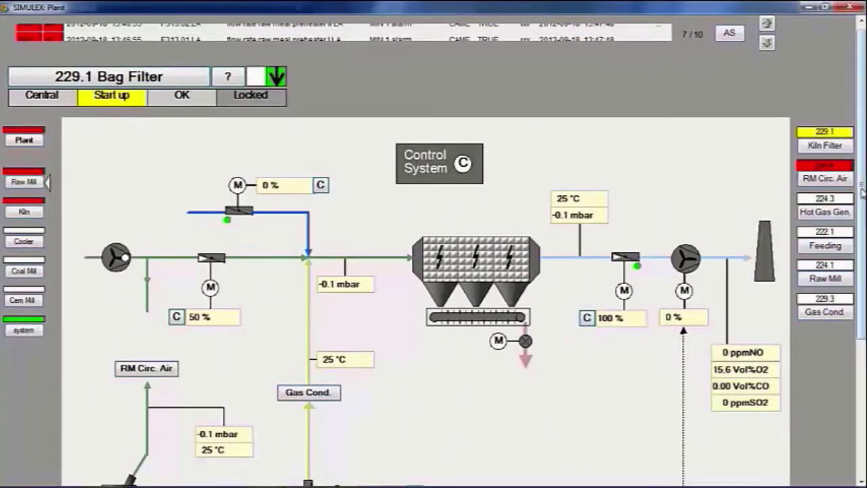
- Set the setpoint of damper G229.07, ahead of the filter fan, to 0 %
{"action": "left_click_drag", "start_coordinate": [861, 189], "coordinate": [861, 222]}
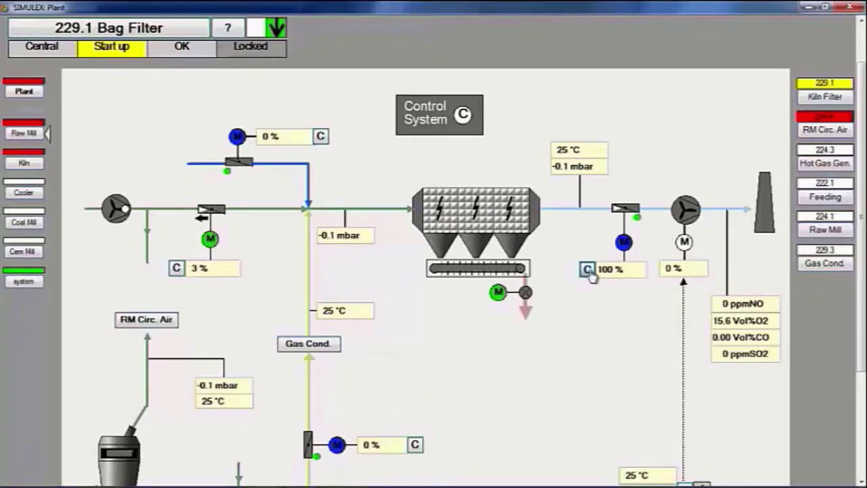
{"action": "left_click", "coordinate": [587, 269]}
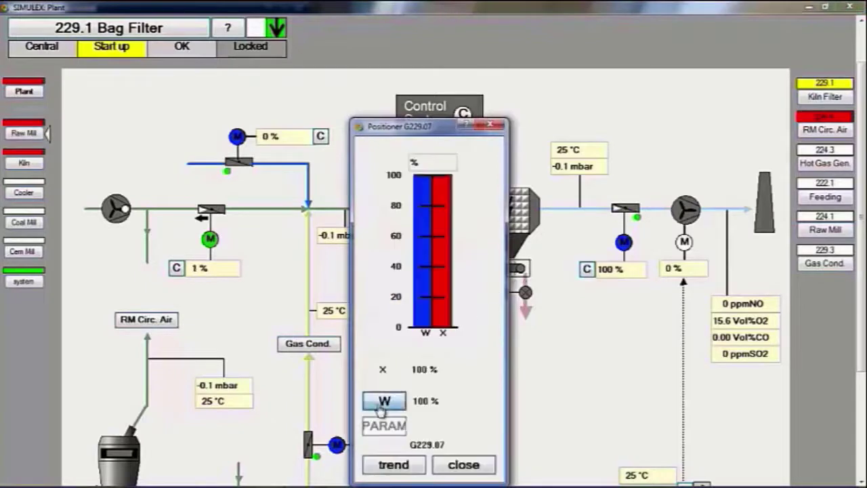
{"action": "left_click", "coordinate": [383, 403]}
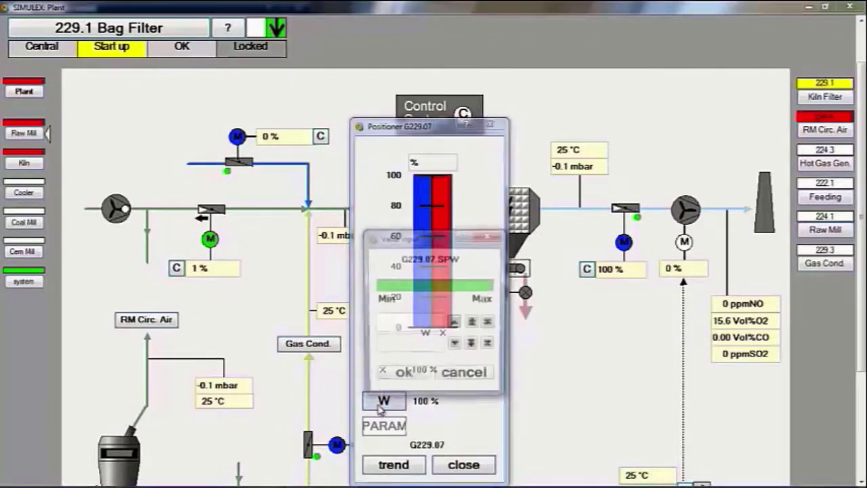
{"action": "left_click", "coordinate": [489, 345]}
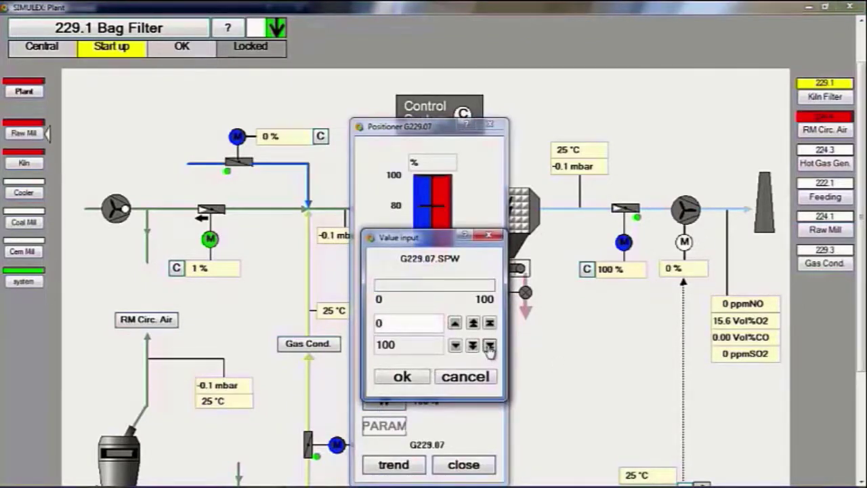
{"action": "left_click", "coordinate": [402, 377]}
{"action": "left_click", "coordinate": [466, 465]}
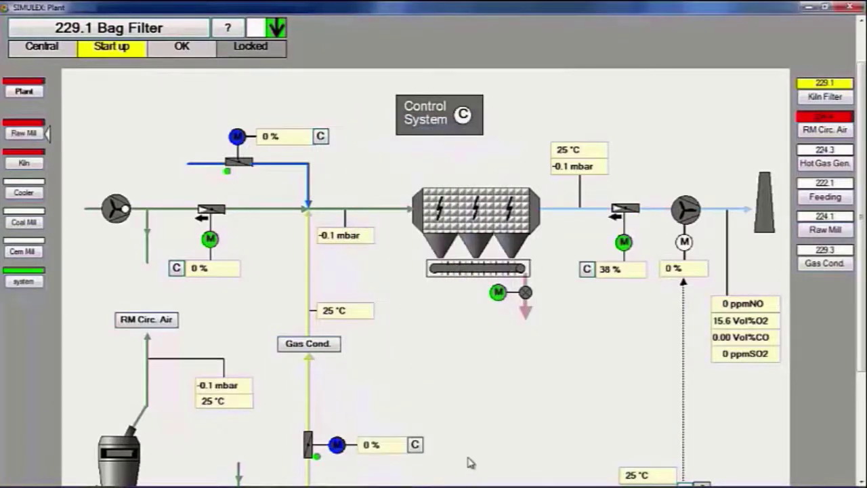
- With the filter fan running, open damper G229.07 ahead of it to a setpoint of 50 %
{"action": "scroll", "coordinate": [569, 461], "scroll_direction": "down", "scroll_amount": 1}
{"action": "scroll", "coordinate": [863, 261], "scroll_direction": "down", "scroll_amount": 3}
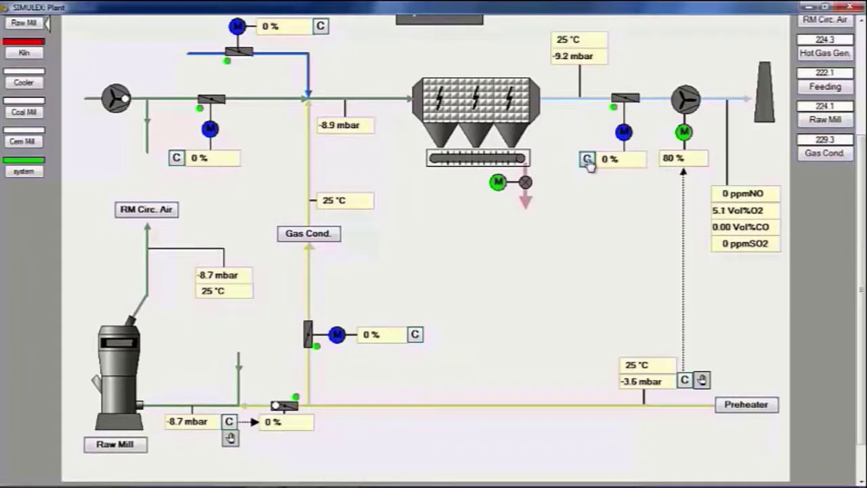
{"action": "left_click", "coordinate": [587, 160]}
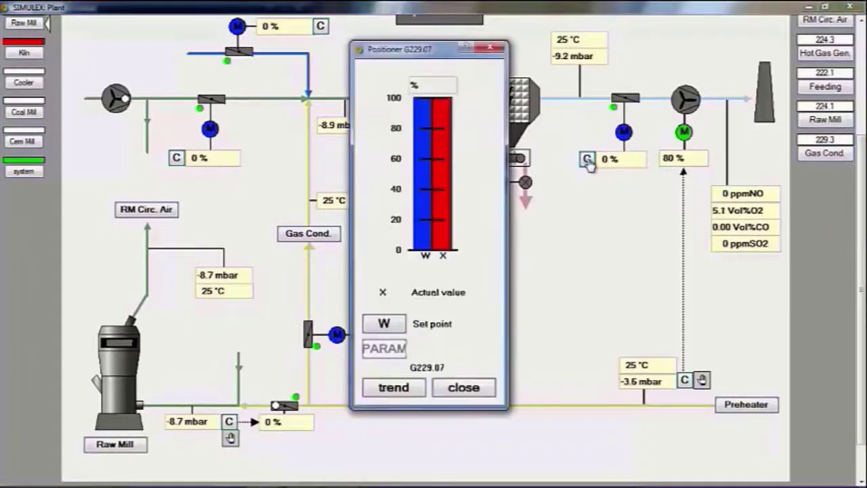
{"action": "left_click", "coordinate": [384, 325]}
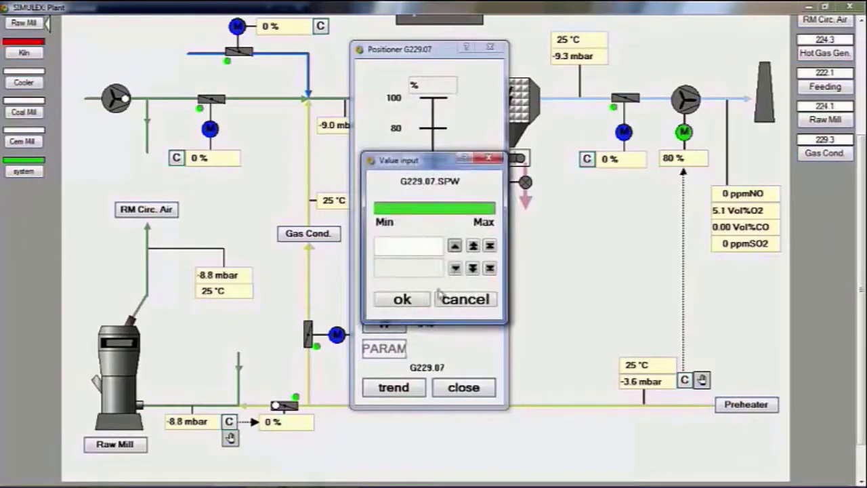
{"action": "left_click", "coordinate": [473, 246]}
{"action": "left_click", "coordinate": [472, 246]}
{"action": "left_click", "coordinate": [473, 246]}
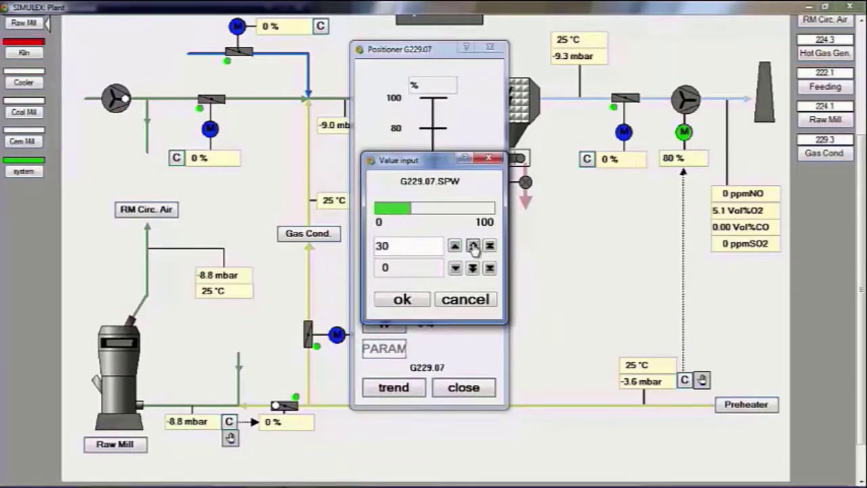
{"action": "left_click", "coordinate": [473, 246]}
{"action": "left_click", "coordinate": [473, 246]}
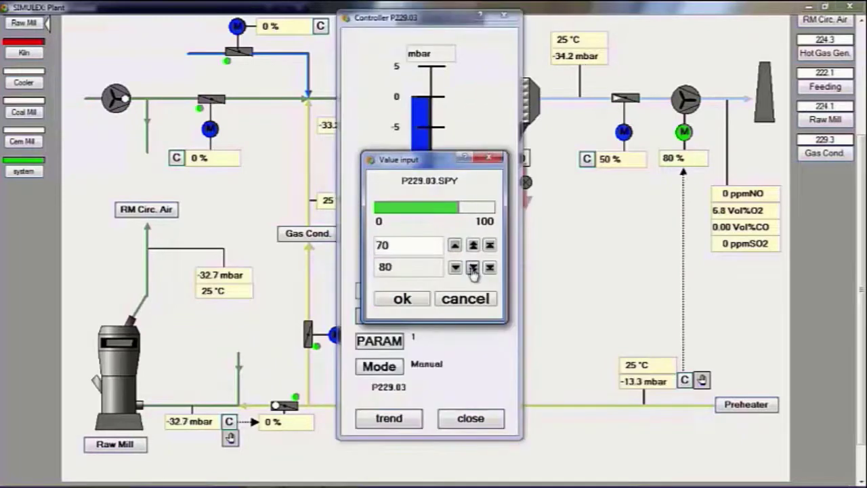
- Set the manual output of filter fan controller P229.03 to 30 % and close the controller
{"action": "left_click", "coordinate": [473, 268]}
{"action": "left_click", "coordinate": [473, 267]}
{"action": "left_click", "coordinate": [473, 267]}
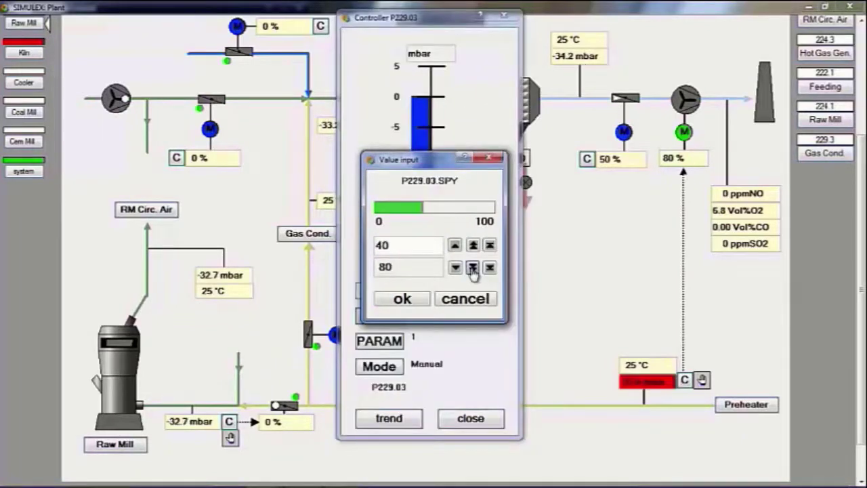
{"action": "left_click", "coordinate": [473, 268]}
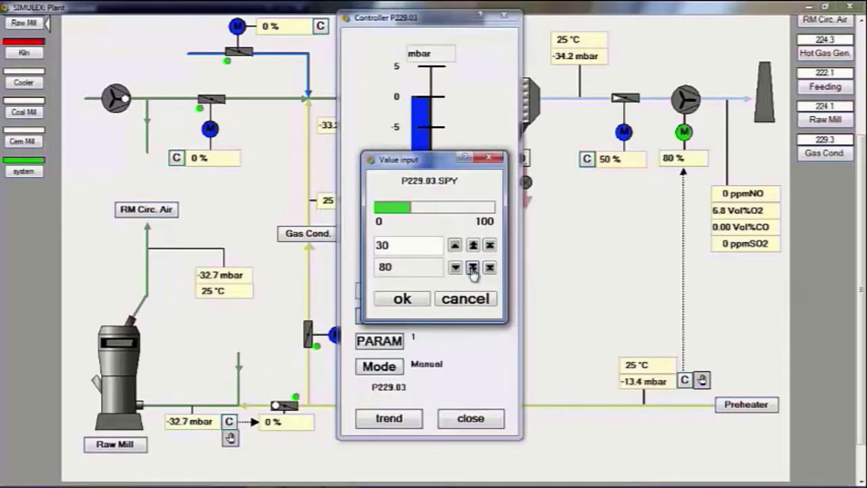
{"action": "left_click", "coordinate": [404, 300]}
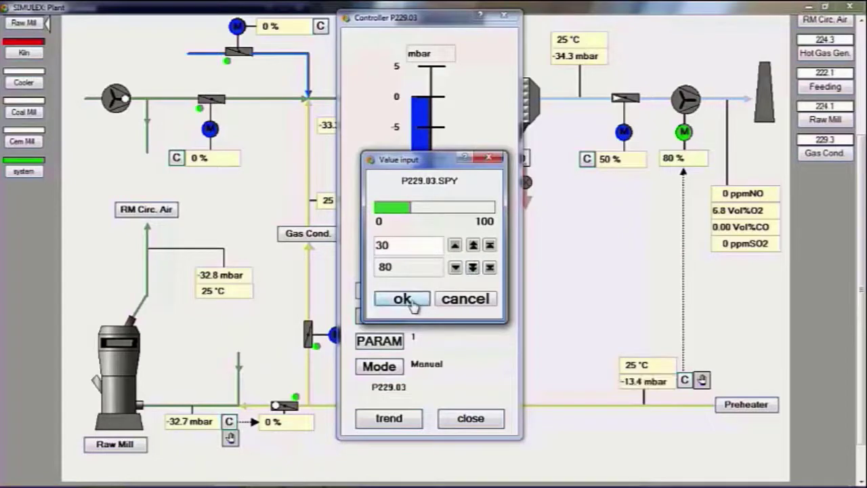
{"action": "left_click", "coordinate": [474, 420]}
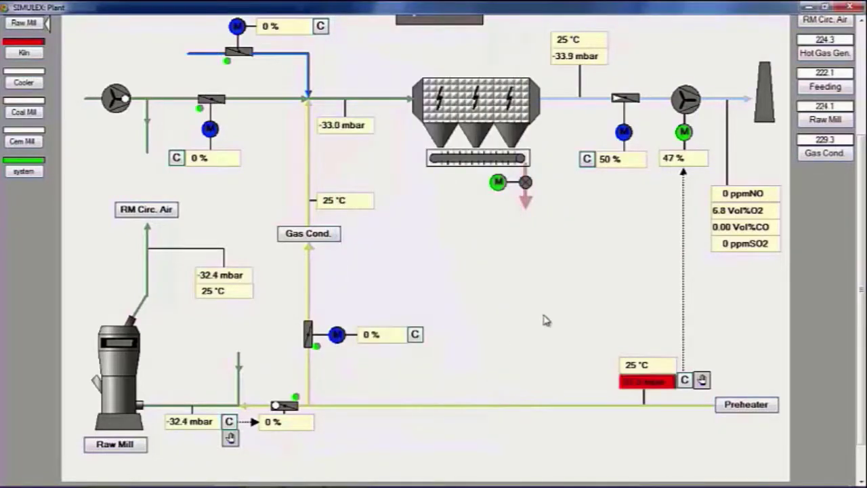
- Go to the RM Circ. Air group and start 224.4 Raw Mill Circulating Air
{"action": "scroll", "coordinate": [860, 284], "scroll_direction": "up", "scroll_amount": 2}
{"action": "scroll", "coordinate": [727, 350], "scroll_direction": "down", "scroll_amount": 1}
{"action": "scroll", "coordinate": [727, 350], "scroll_direction": "up", "scroll_amount": 5}
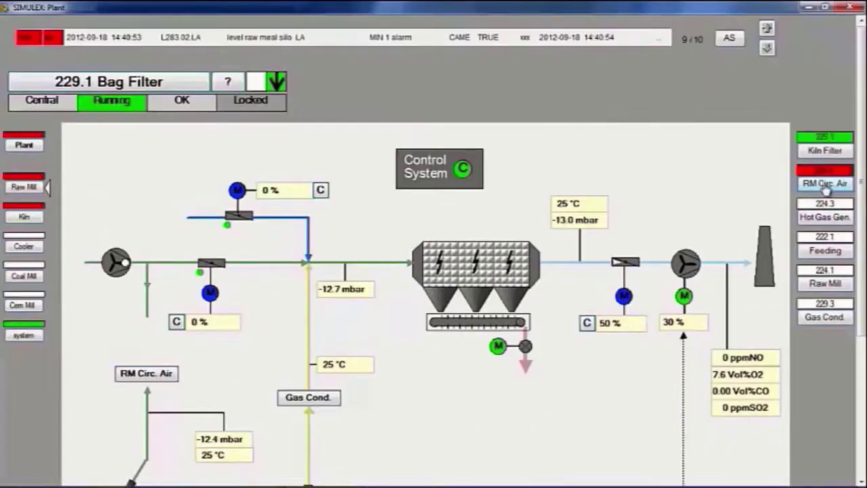
{"action": "left_click", "coordinate": [825, 184]}
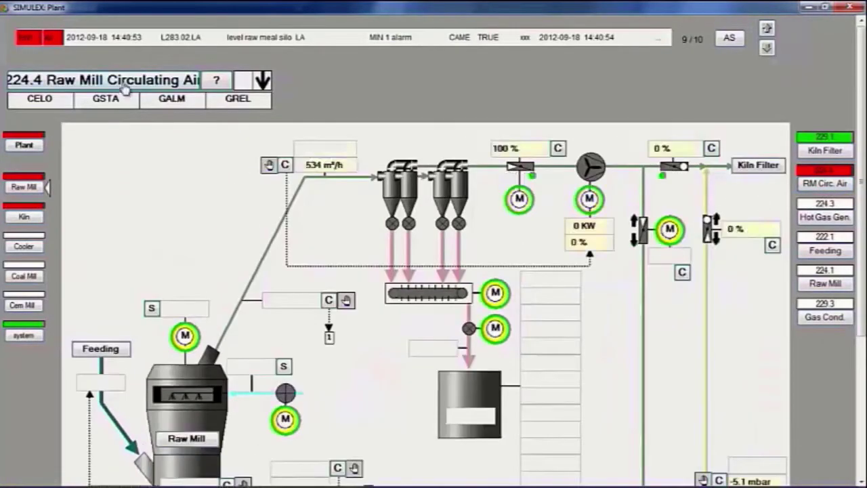
{"action": "left_click", "coordinate": [112, 99]}
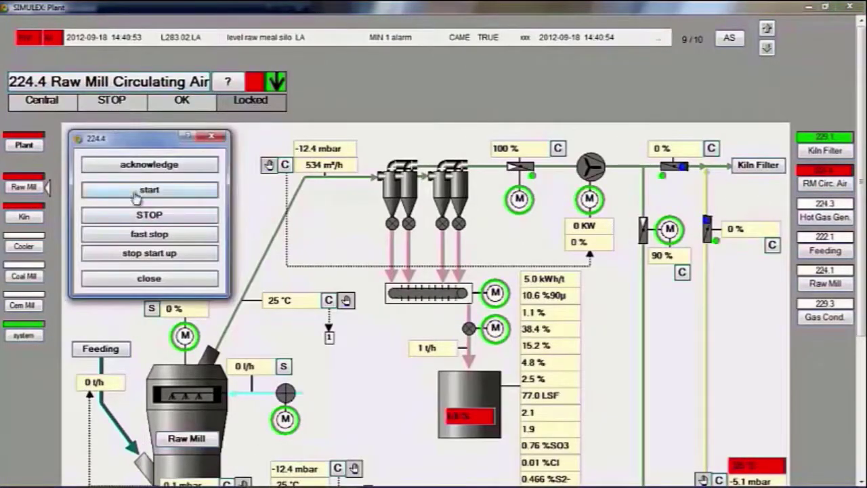
{"action": "left_click", "coordinate": [136, 195]}
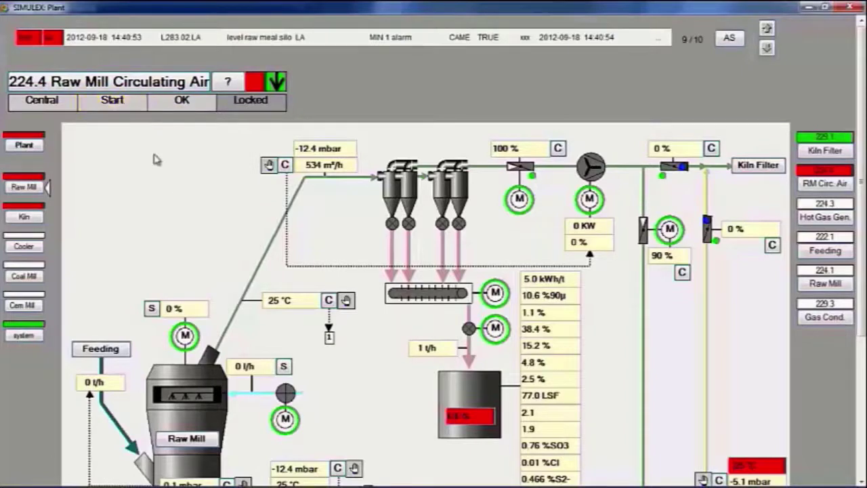
{"action": "left_click", "coordinate": [118, 87]}
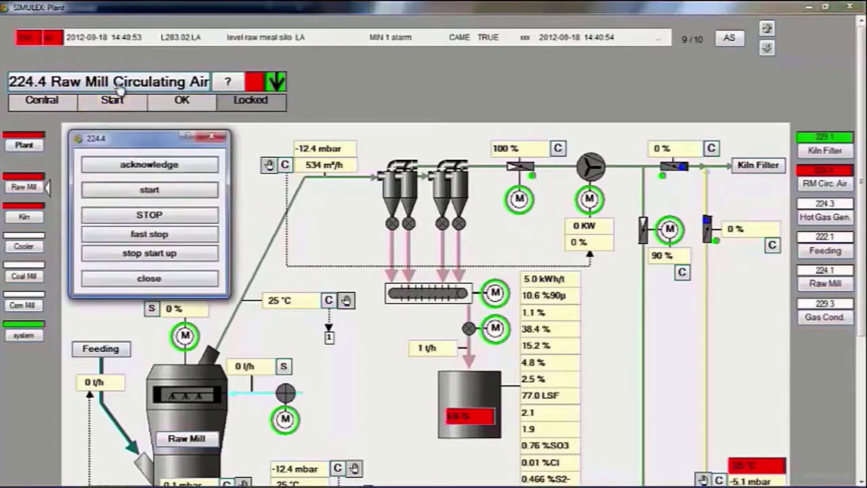
{"action": "left_click", "coordinate": [150, 193]}
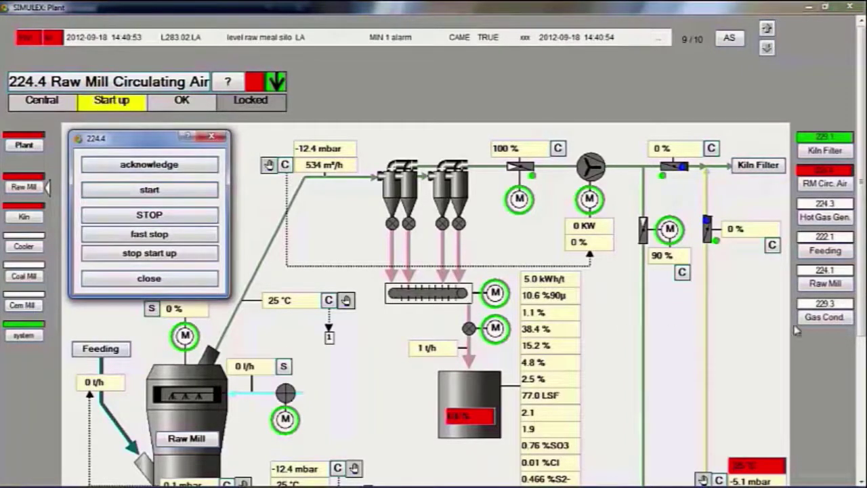
{"action": "left_click", "coordinate": [150, 281]}
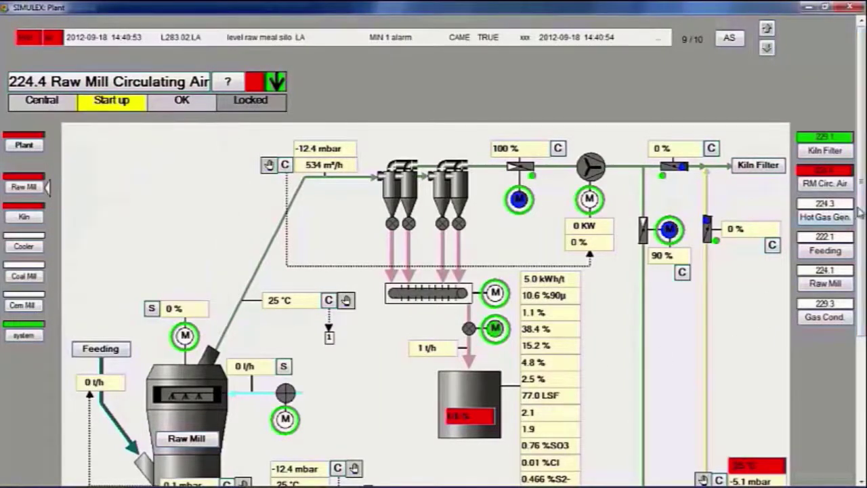
- Set the setpoint of positioner G229.04, the damper in front of the raw mill fan, to 0 % and close it
{"action": "scroll", "coordinate": [344, 252], "scroll_direction": "down", "scroll_amount": 3}
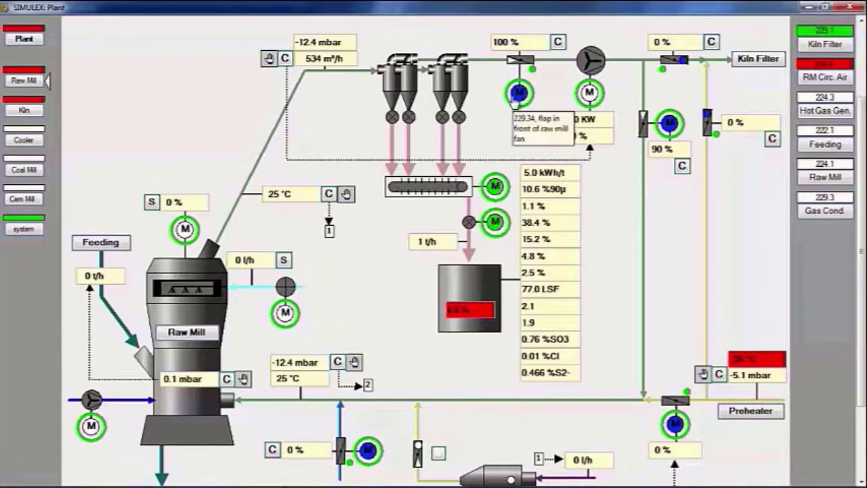
{"action": "left_click", "coordinate": [557, 42]}
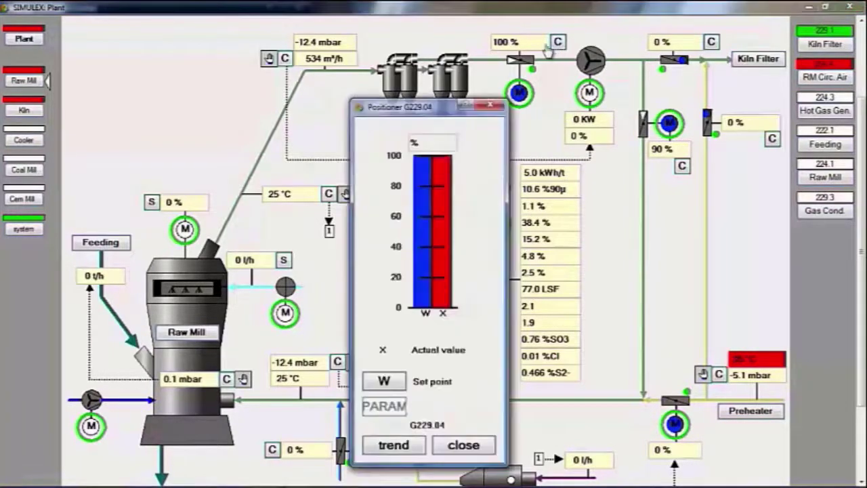
{"action": "left_click", "coordinate": [384, 381]}
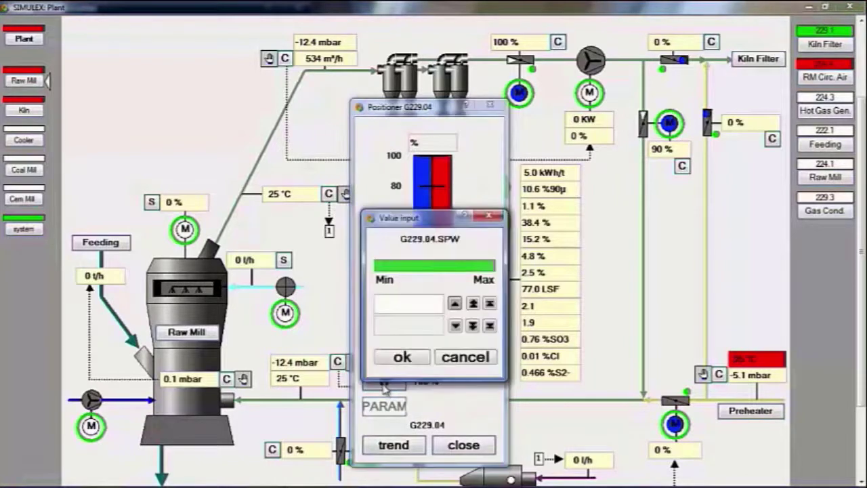
{"action": "left_click", "coordinate": [490, 327]}
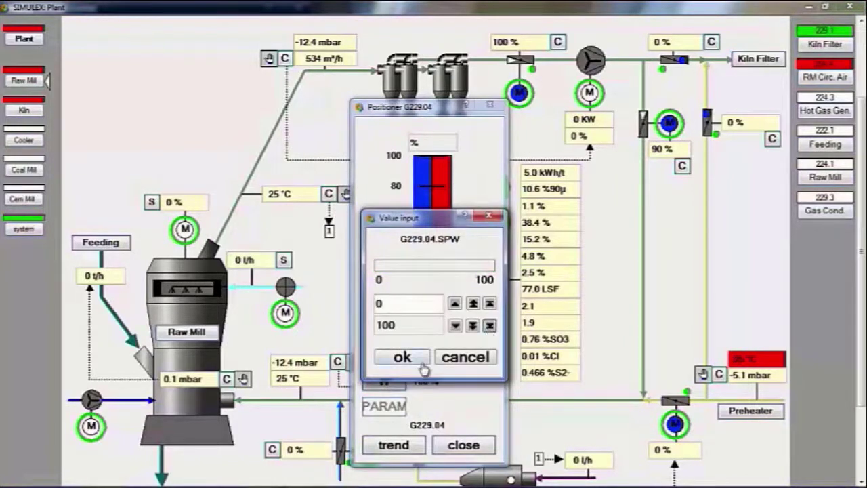
{"action": "left_click", "coordinate": [403, 358]}
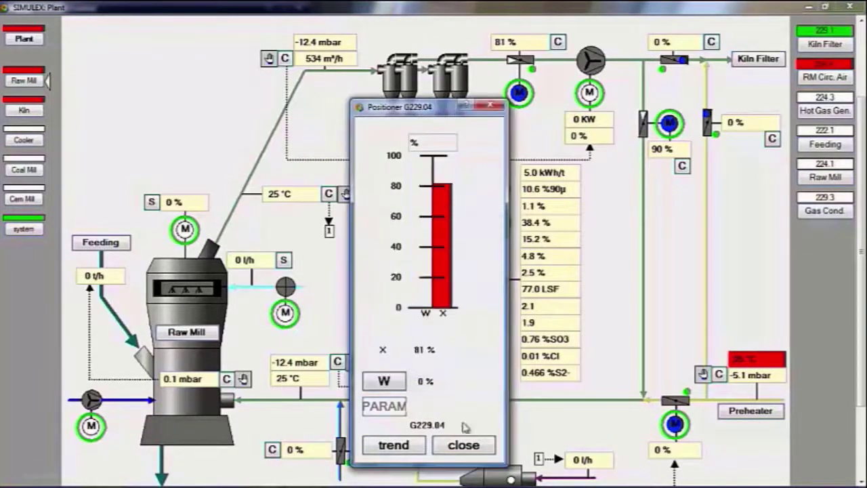
{"action": "left_click", "coordinate": [473, 449]}
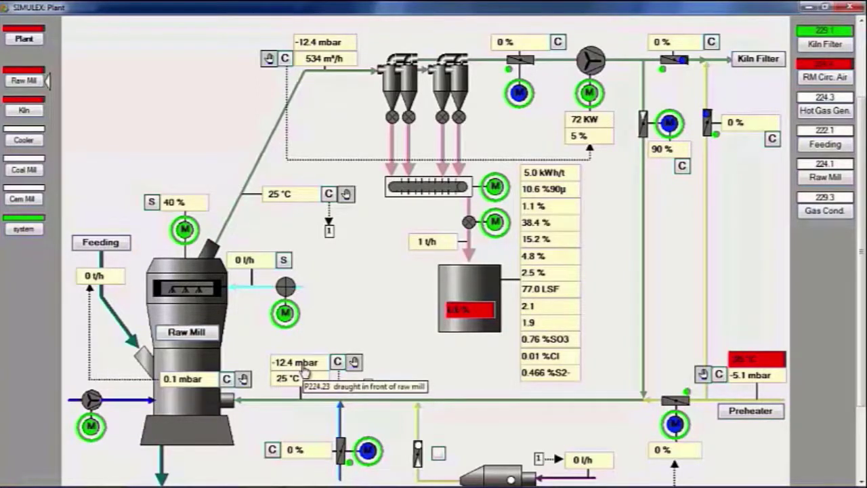
- Start the 224.3 Hot Gas Generator group and check the start-up of its fans and oil pump
{"action": "scroll", "coordinate": [304, 372], "scroll_direction": "down", "scroll_amount": 2}
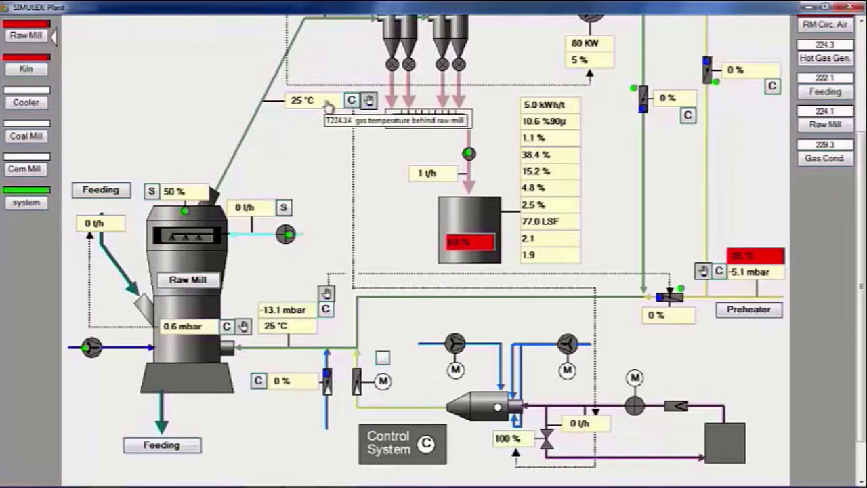
{"action": "scroll", "coordinate": [827, 441], "scroll_direction": "up", "scroll_amount": 1}
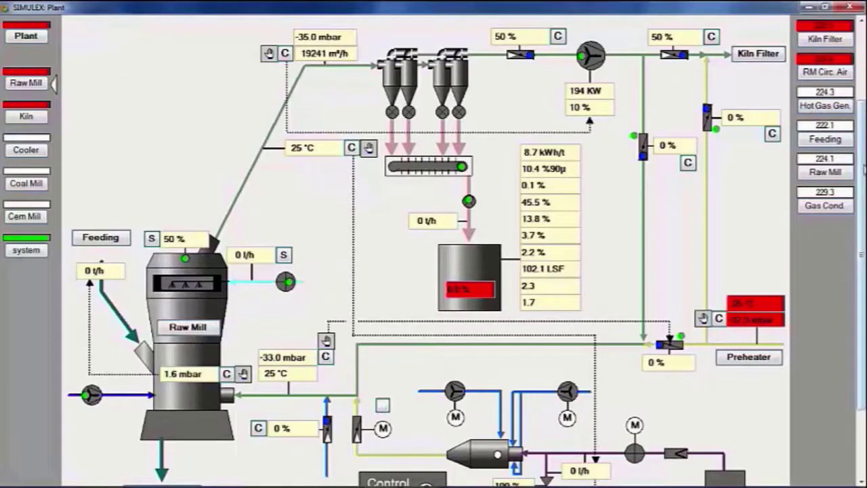
{"action": "left_click_drag", "start_coordinate": [864, 170], "coordinate": [864, 121]}
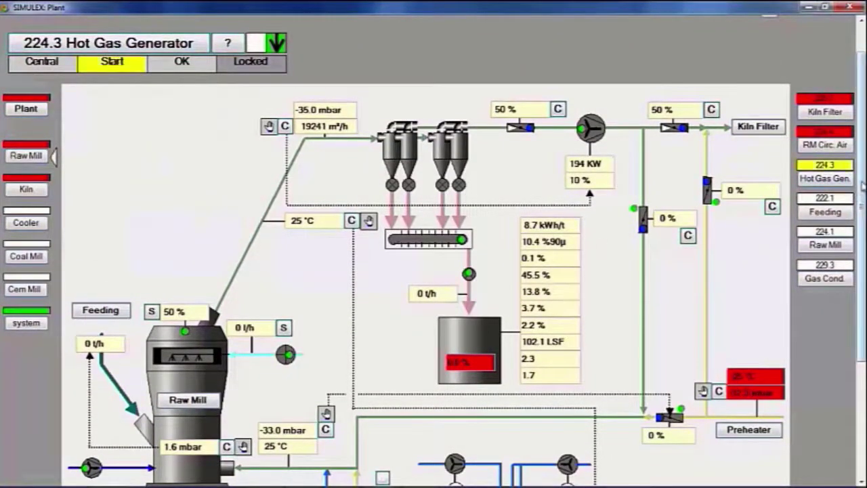
{"action": "left_click_drag", "start_coordinate": [862, 136], "coordinate": [863, 191]}
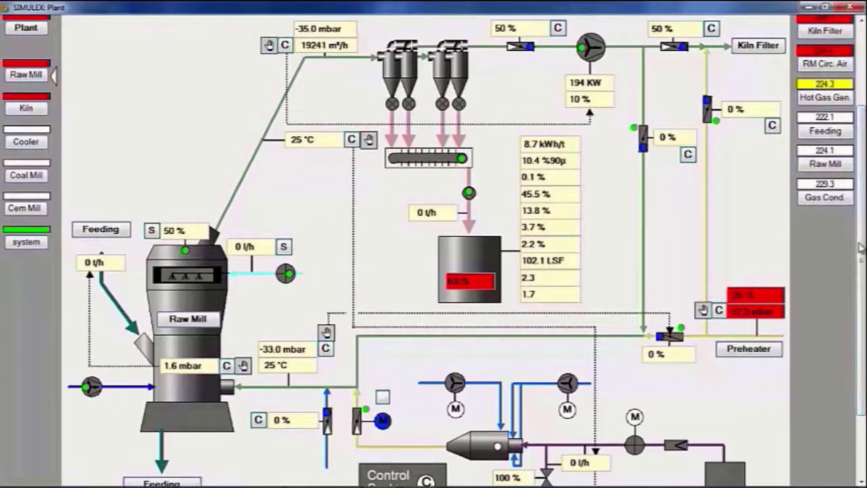
{"action": "scroll", "coordinate": [861, 251], "scroll_direction": "down", "scroll_amount": 1}
{"action": "left_click", "coordinate": [634, 392]}
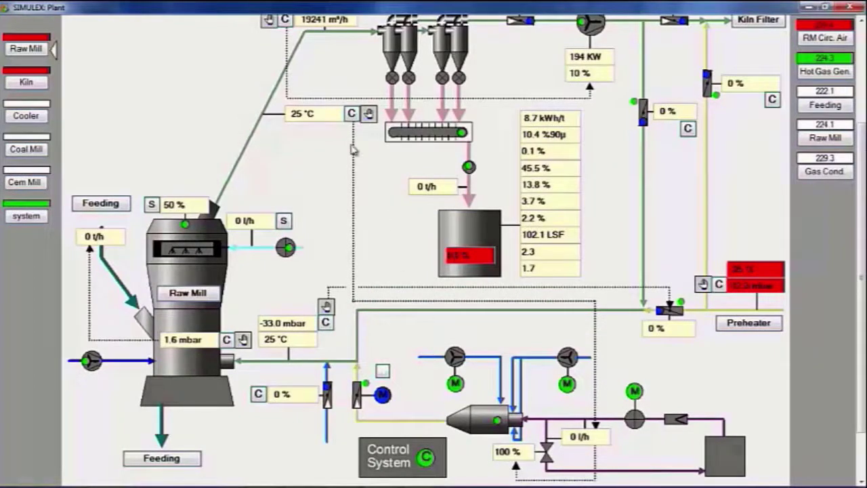
- Set the manual output of controller T224.14, for the gas temperature behind the raw mill, to 99 % and close the controller
{"action": "left_click", "coordinate": [352, 114]}
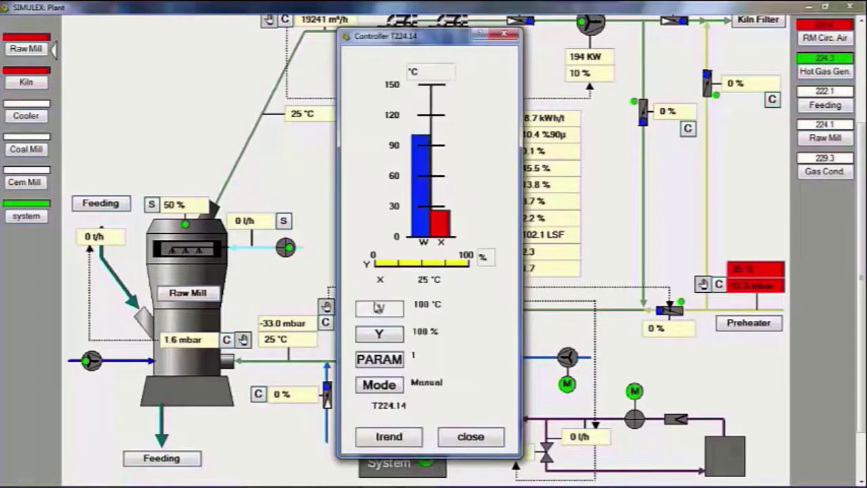
{"action": "left_click", "coordinate": [382, 330]}
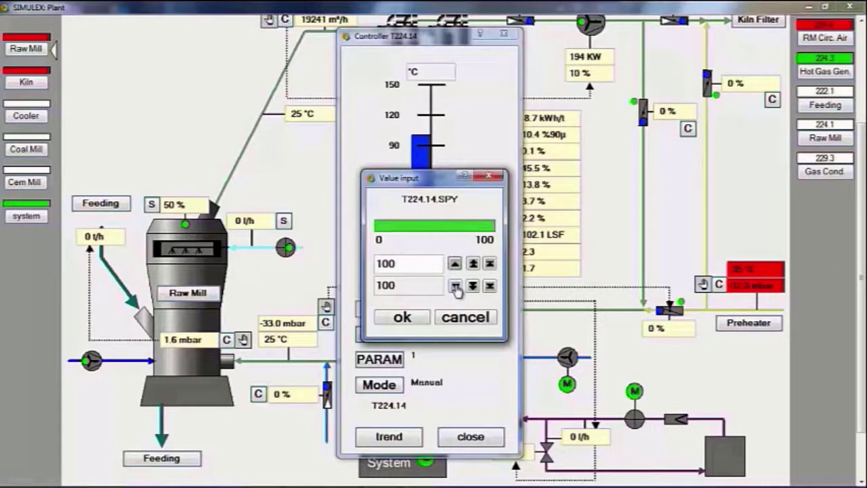
{"action": "left_click", "coordinate": [455, 286]}
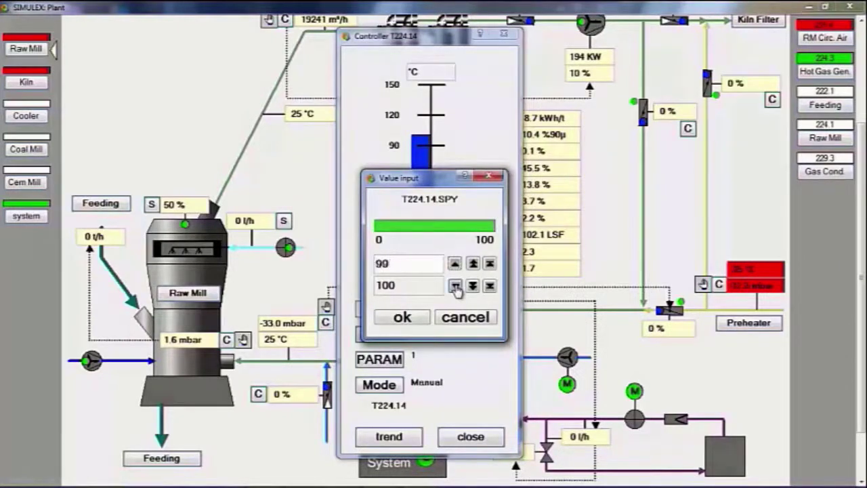
{"action": "left_click", "coordinate": [401, 318]}
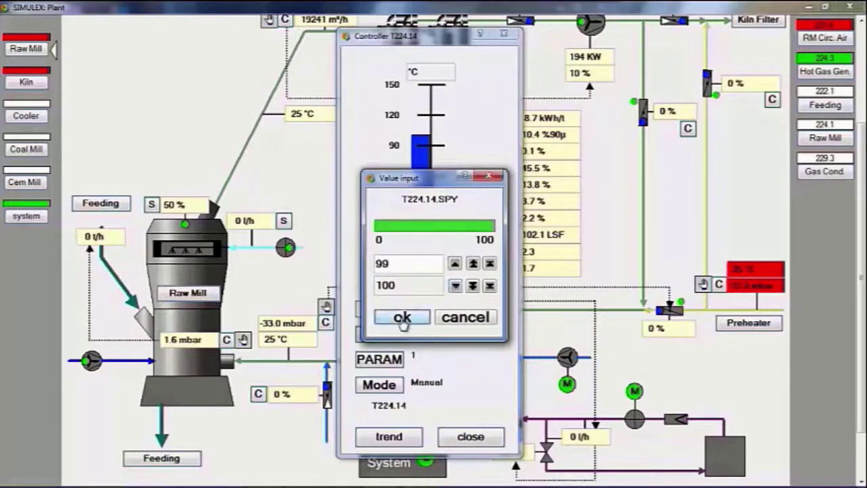
{"action": "left_click", "coordinate": [470, 437]}
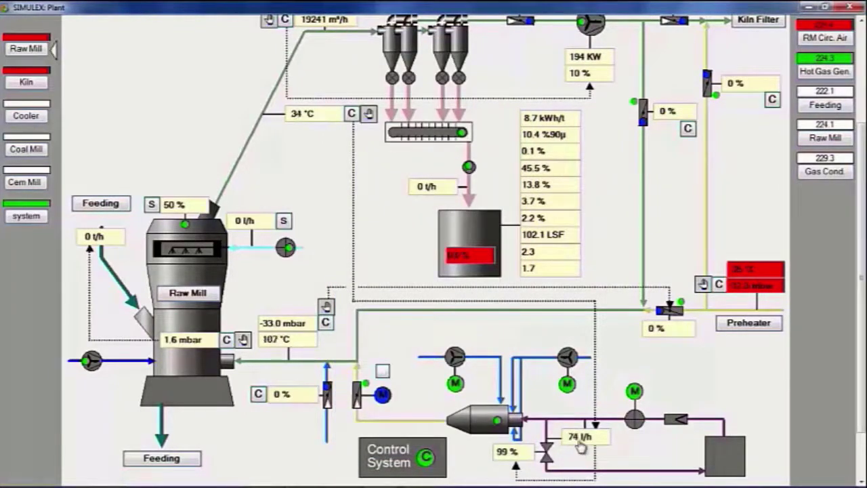
- Lower the manual output of gas temperature controller T224.14 to 98 % and close the controller
{"action": "scroll", "coordinate": [325, 182], "scroll_direction": "up", "scroll_amount": 1}
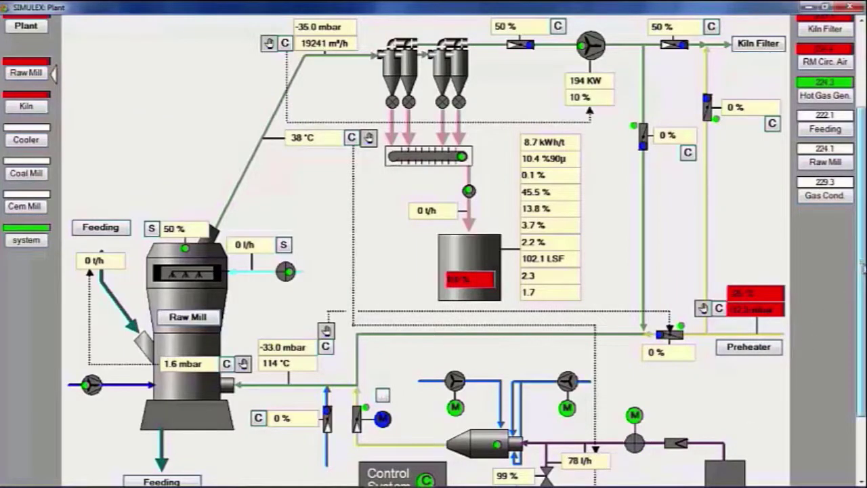
{"action": "scroll", "coordinate": [862, 267], "scroll_direction": "down", "scroll_amount": 1}
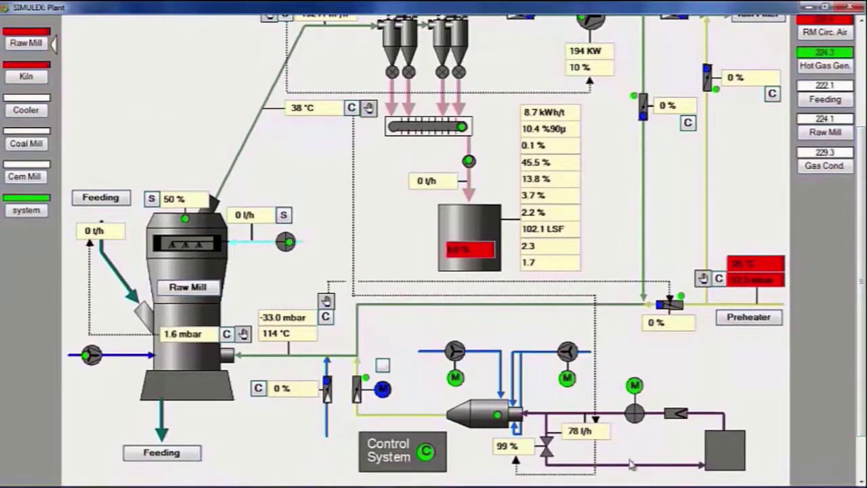
{"action": "left_click", "coordinate": [351, 107]}
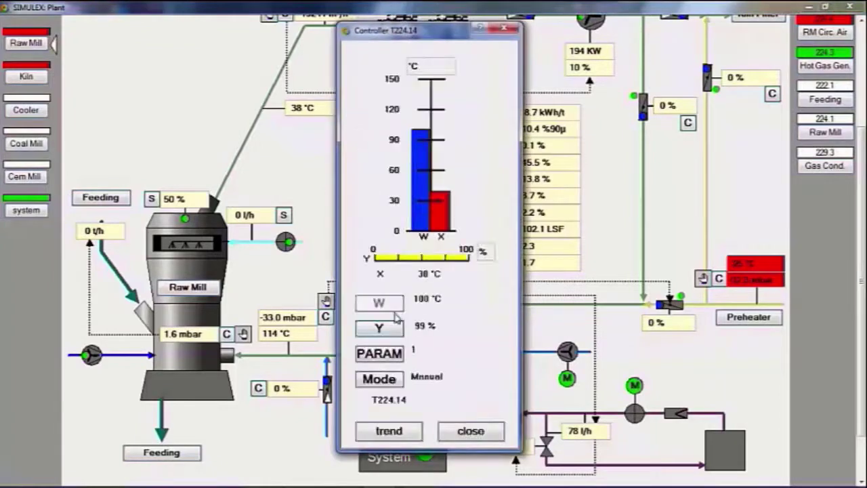
{"action": "left_click", "coordinate": [392, 329]}
{"action": "left_click", "coordinate": [456, 280]}
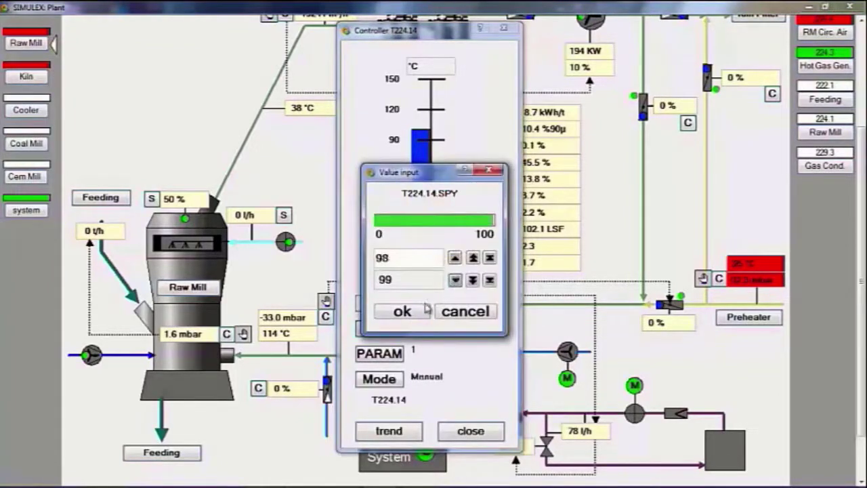
{"action": "left_click", "coordinate": [401, 310]}
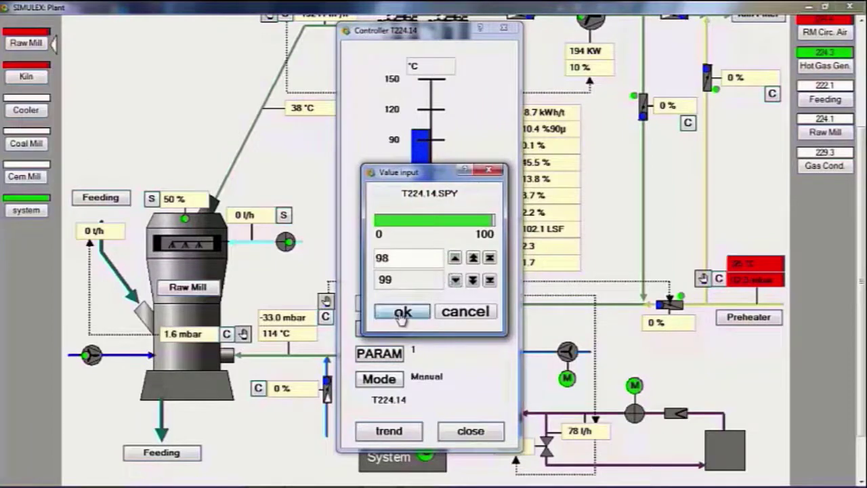
{"action": "left_click", "coordinate": [467, 434]}
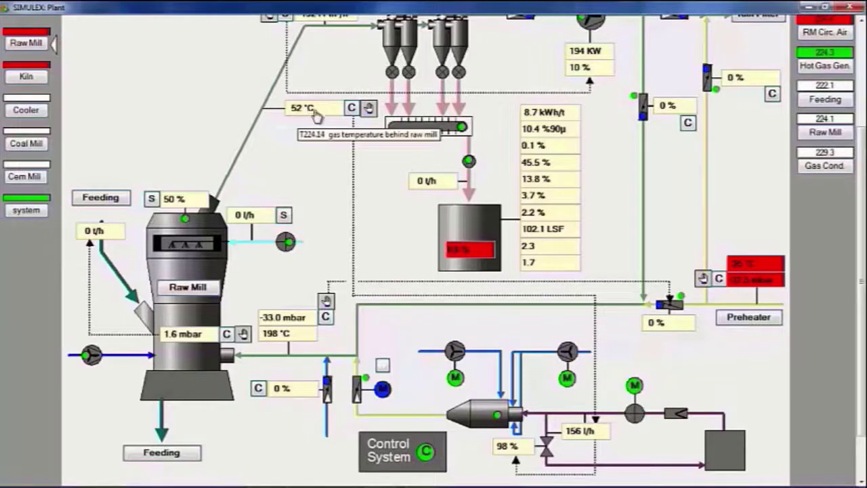
- Fully open damper G229.04 in front of the raw mill fan by setting its setpoint to 100 %
{"action": "scroll", "coordinate": [558, 61], "scroll_direction": "up", "scroll_amount": 3}
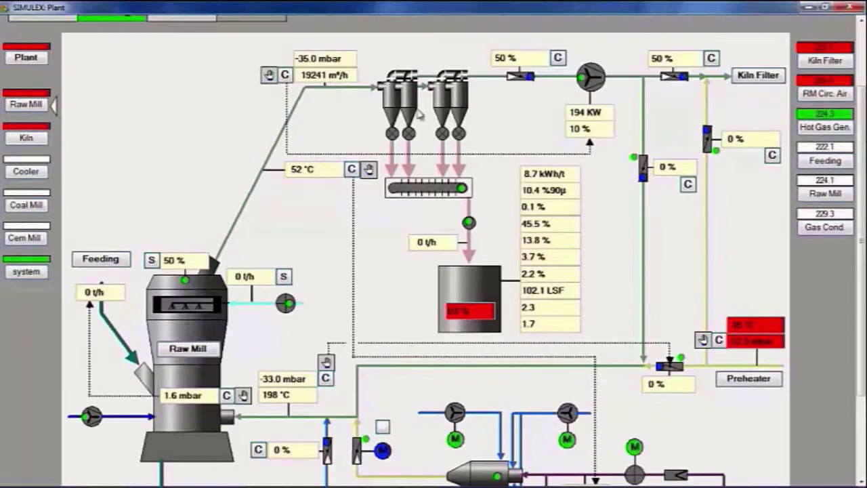
{"action": "left_click", "coordinate": [557, 60]}
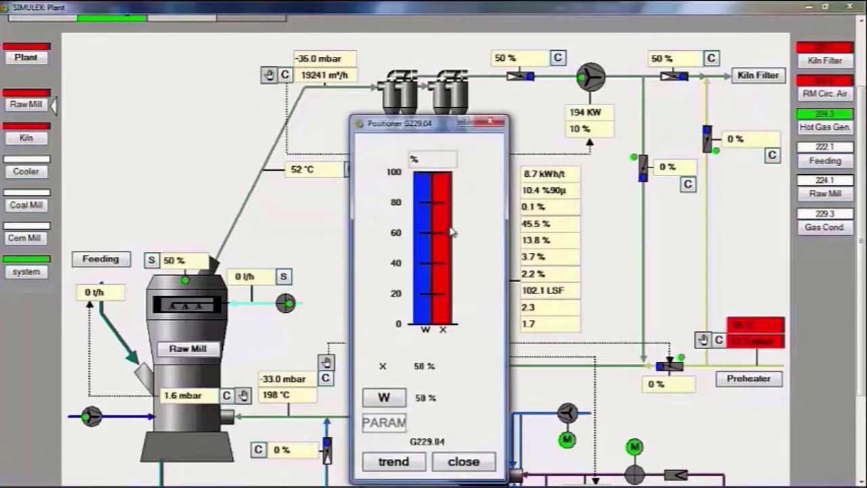
{"action": "left_click", "coordinate": [388, 400]}
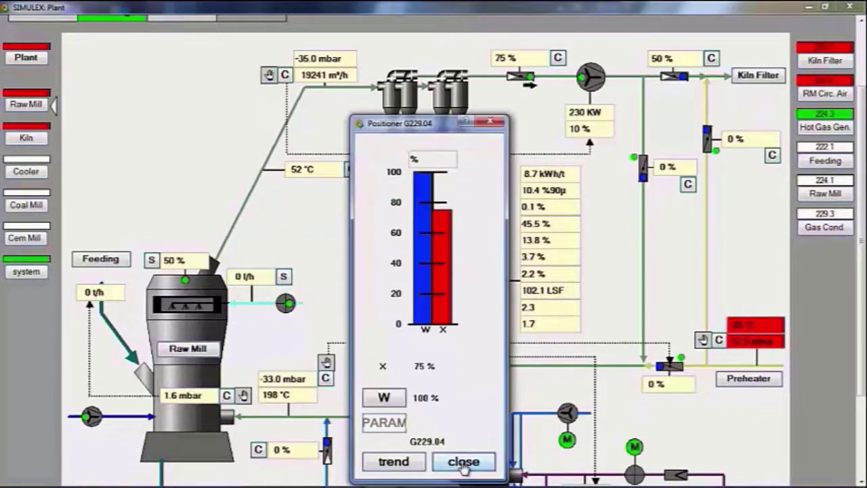
{"action": "left_click", "coordinate": [464, 467]}
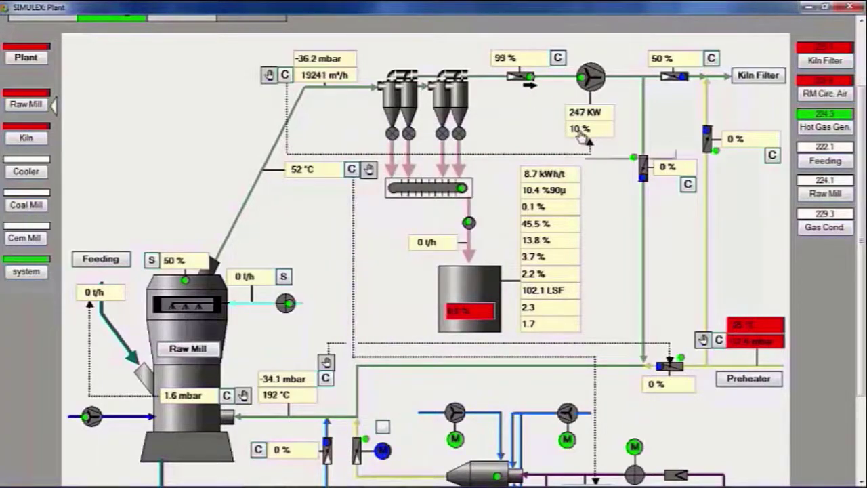
- Reduce the manual output of gas temperature controller T224.14 to 96 % and close the controller
{"action": "scroll", "coordinate": [581, 136], "scroll_direction": "down", "scroll_amount": 1}
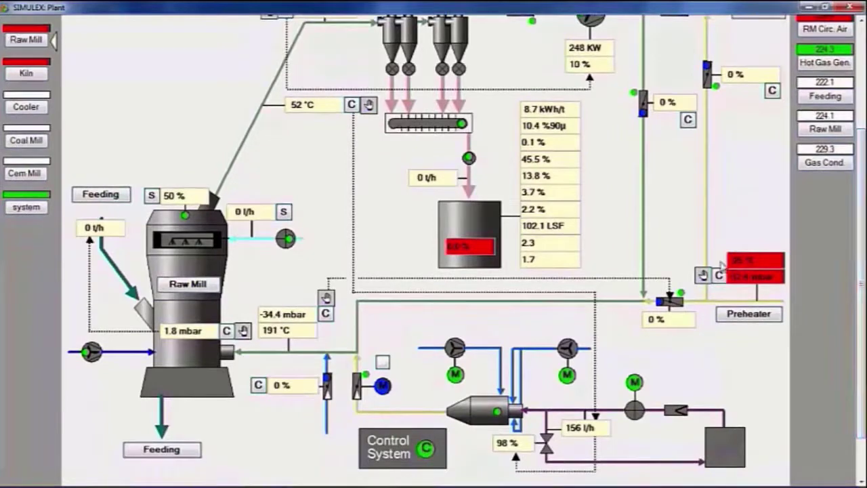
{"action": "left_click", "coordinate": [569, 431]}
{"action": "left_click", "coordinate": [402, 309]}
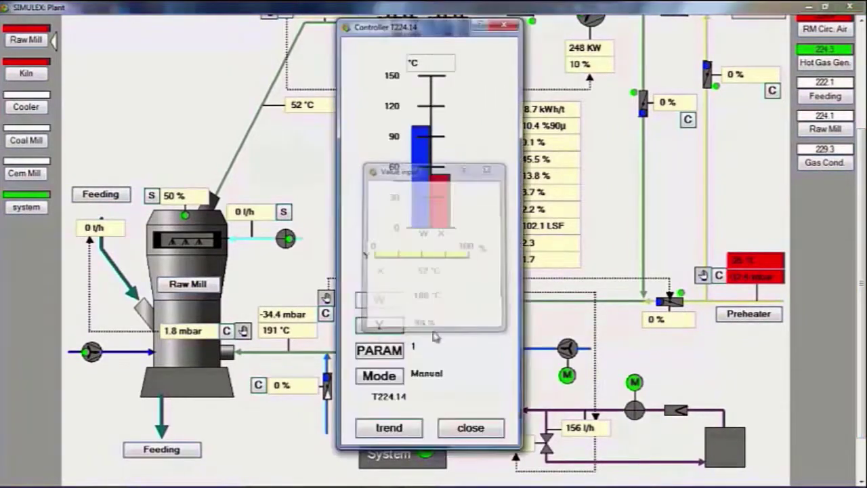
{"action": "left_click", "coordinate": [470, 431]}
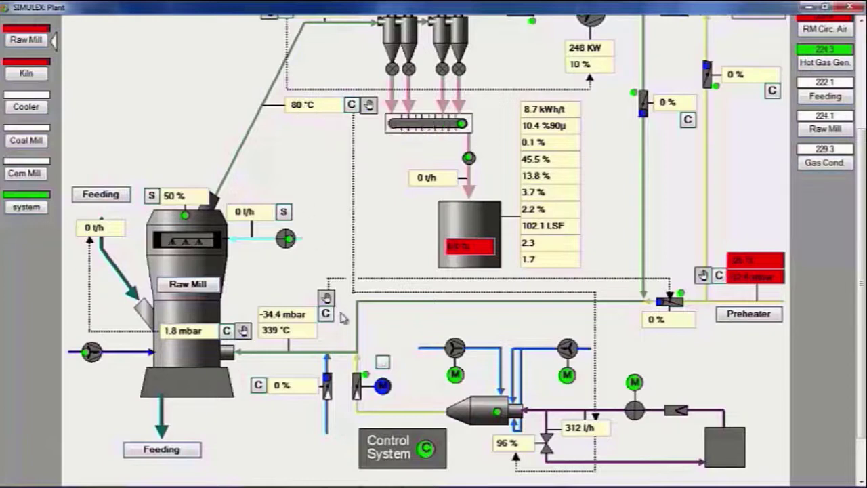
- Go to the Feeding group, start 222.1 Raw Mill Feeding and check the start-up of its conveyors and motors
{"action": "scroll", "coordinate": [400, 422], "scroll_direction": "up", "scroll_amount": 1}
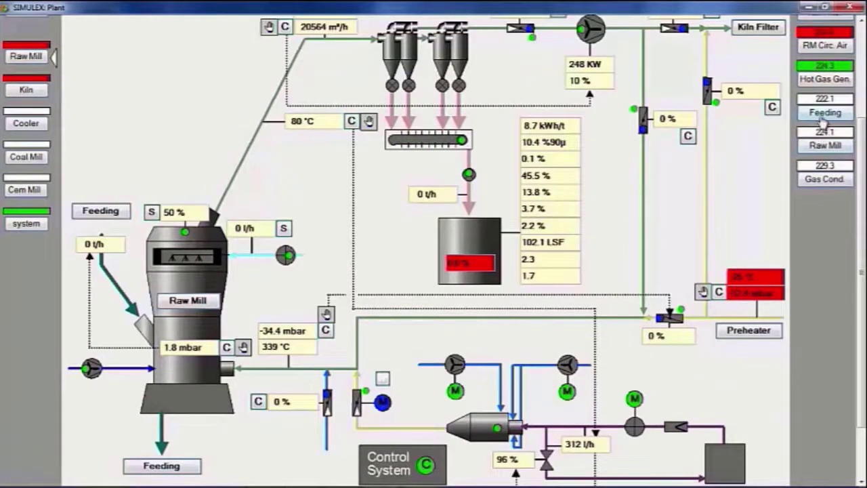
{"action": "left_click", "coordinate": [823, 114]}
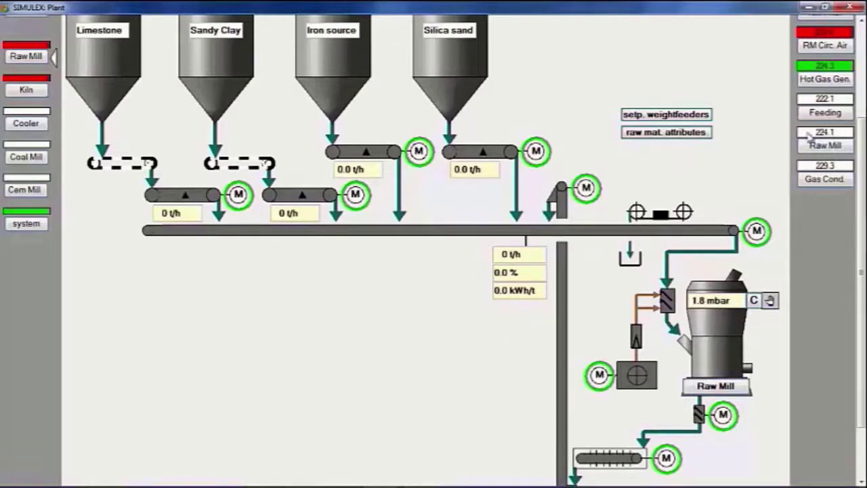
{"action": "left_click", "coordinate": [824, 115]}
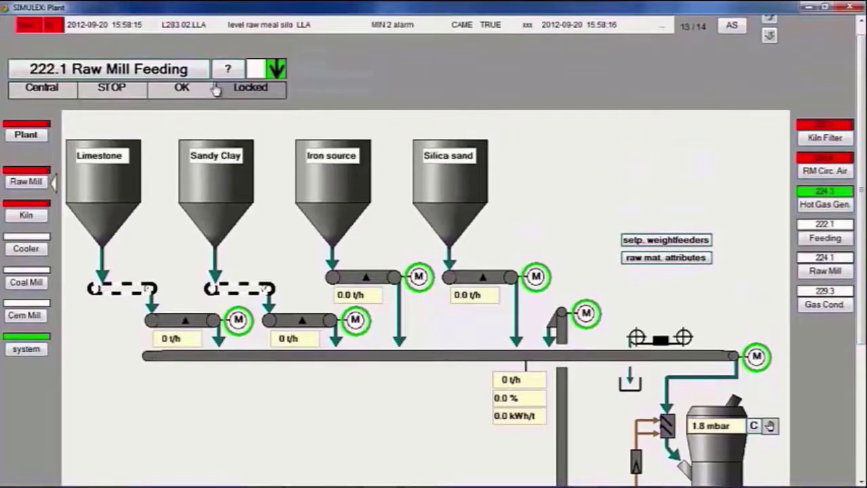
{"action": "left_click", "coordinate": [144, 76]}
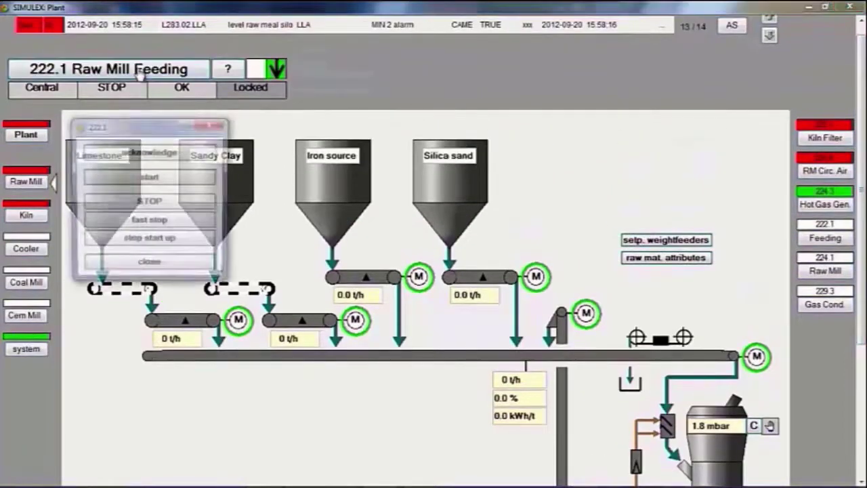
{"action": "left_click", "coordinate": [138, 179]}
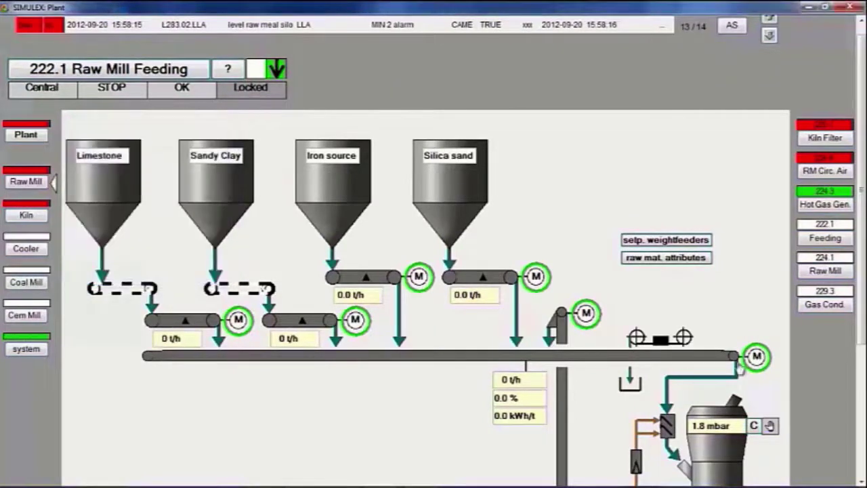
{"action": "left_click_drag", "start_coordinate": [862, 238], "coordinate": [863, 300]}
{"action": "left_click_drag", "start_coordinate": [862, 256], "coordinate": [863, 285]}
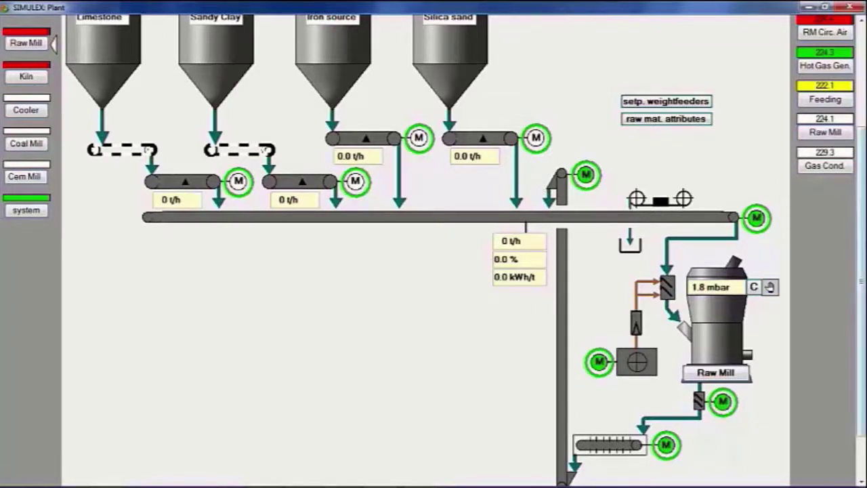
- Go to the Raw Mill group and lower the pressure setpoint P224.22 of the mill's hydraulic circuit
{"action": "left_click", "coordinate": [825, 132]}
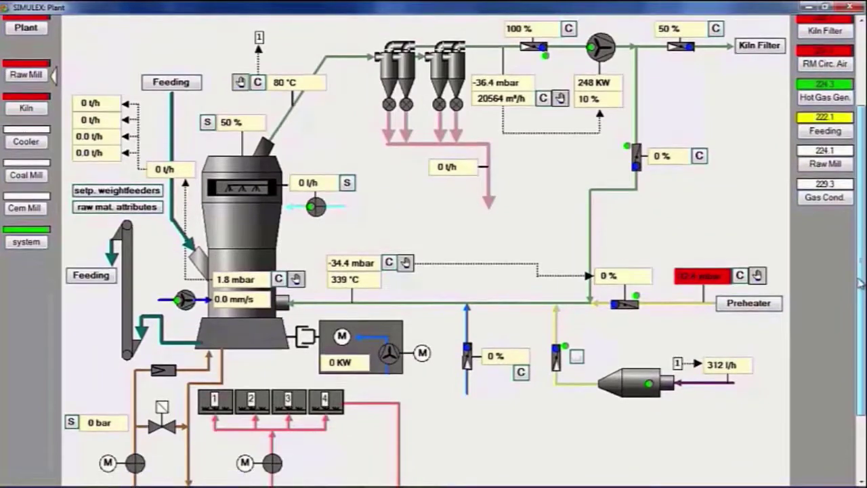
{"action": "left_click_drag", "start_coordinate": [860, 282], "coordinate": [860, 276]}
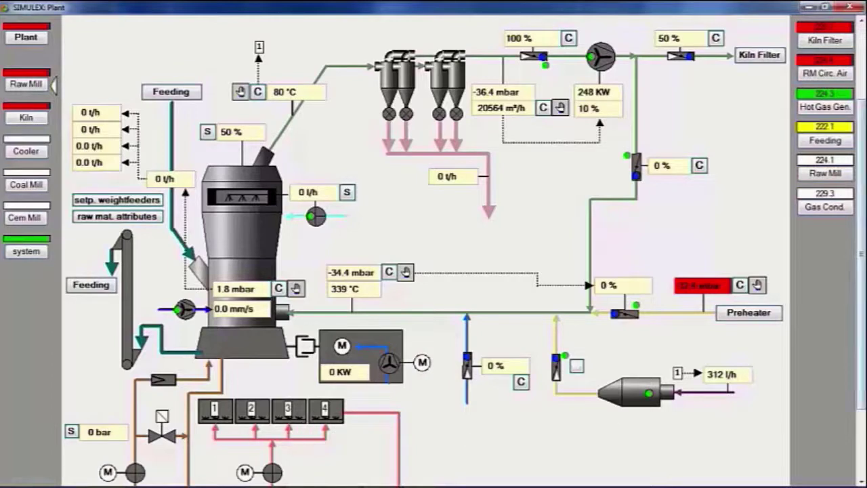
{"action": "left_click_drag", "start_coordinate": [863, 287], "coordinate": [864, 355]}
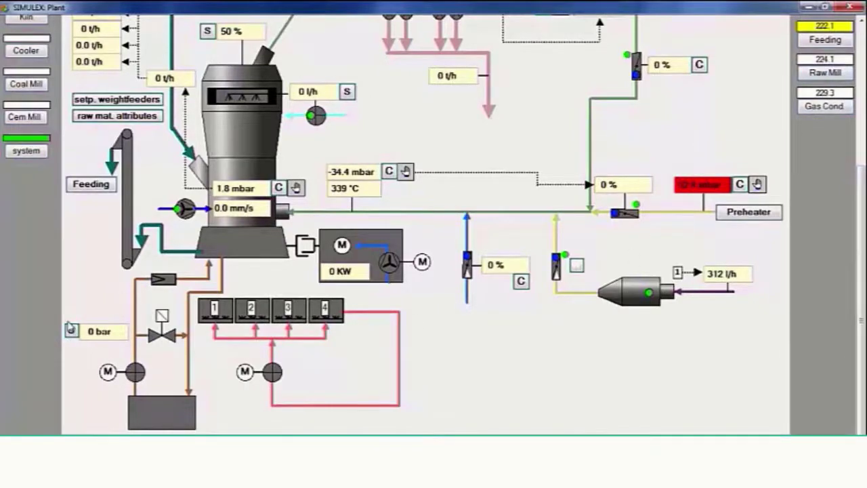
{"action": "left_click", "coordinate": [71, 330]}
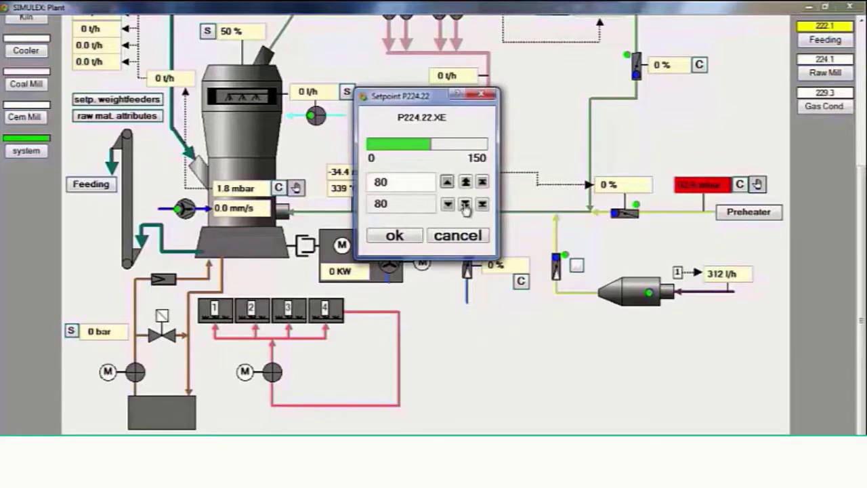
{"action": "left_click", "coordinate": [465, 205]}
{"action": "left_click", "coordinate": [465, 204]}
{"action": "left_click", "coordinate": [464, 204]}
{"action": "left_click", "coordinate": [464, 205]}
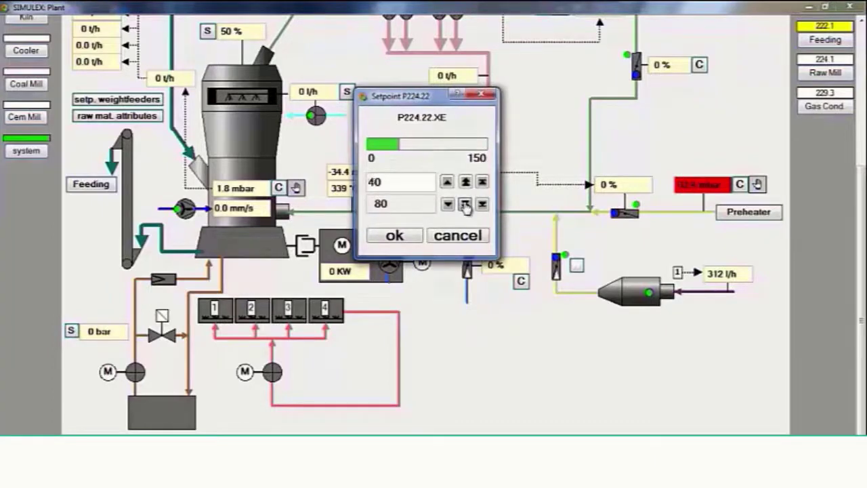
{"action": "left_click", "coordinate": [465, 204]}
{"action": "left_click", "coordinate": [396, 237]}
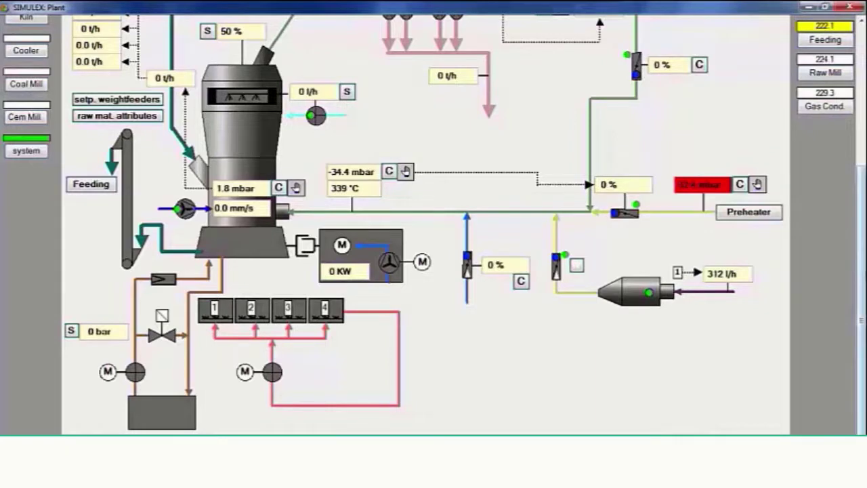
- Reduce the manual output of the raw mill's pressure controller P224.04 to 50 and close the controller
{"action": "scroll", "coordinate": [862, 267], "scroll_direction": "up", "scroll_amount": 3}
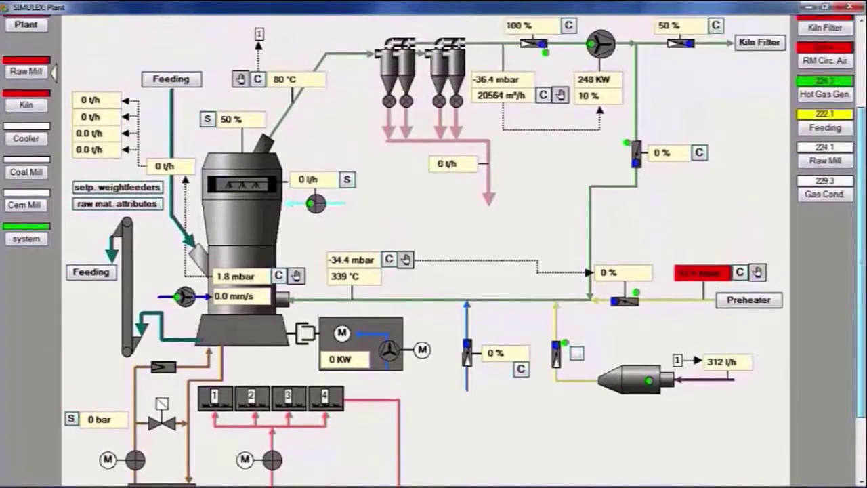
{"action": "scroll", "coordinate": [861, 267], "scroll_direction": "down", "scroll_amount": 1}
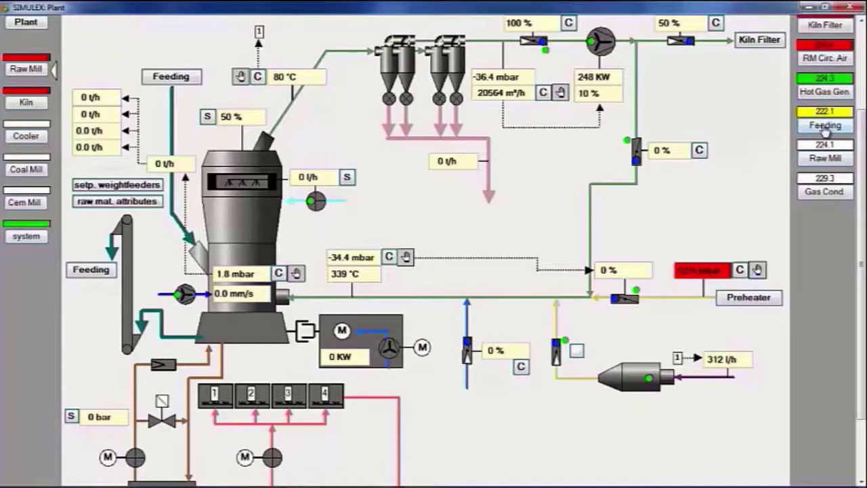
{"action": "left_click", "coordinate": [279, 273]}
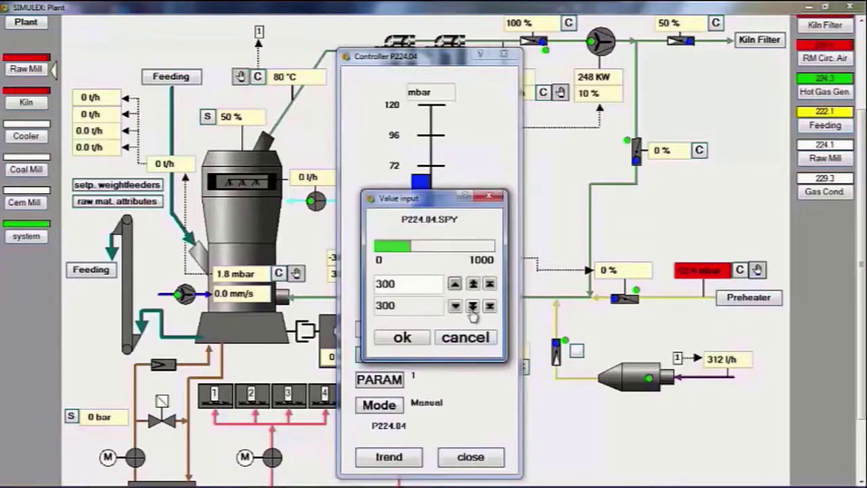
{"action": "left_click", "coordinate": [473, 306]}
{"action": "left_click", "coordinate": [473, 306]}
{"action": "left_click", "coordinate": [472, 307]}
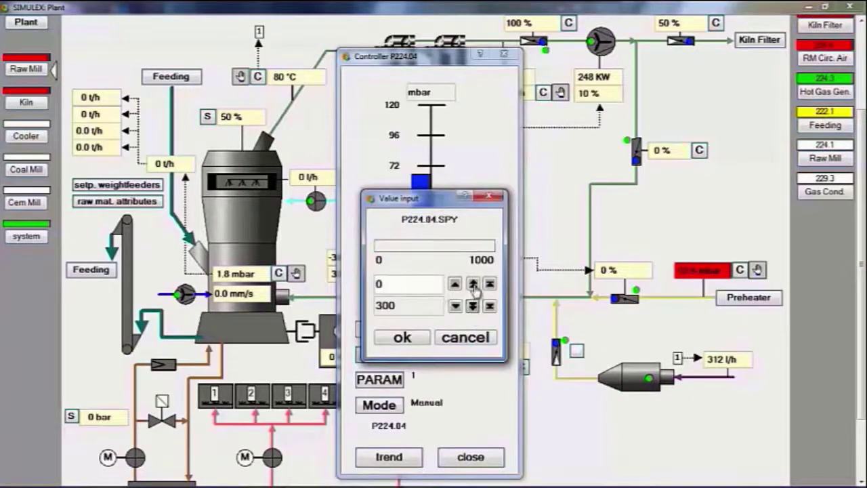
{"action": "left_click", "coordinate": [473, 285]}
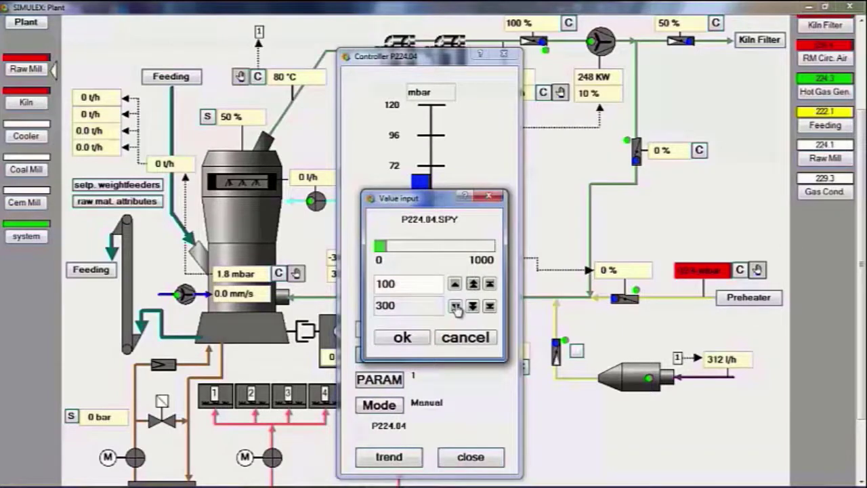
{"action": "left_click", "coordinate": [455, 307]}
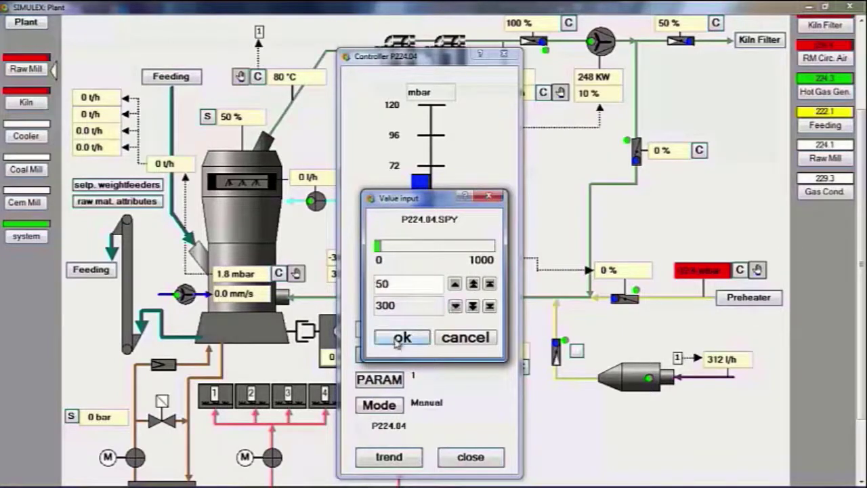
{"action": "left_click", "coordinate": [402, 337]}
{"action": "left_click", "coordinate": [470, 457]}
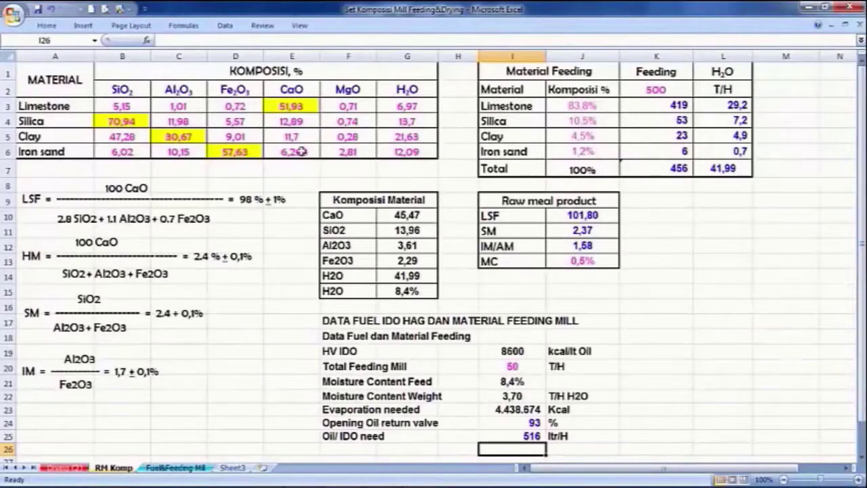
- In the RM Komp sheet in Excel, examine the raw meal product, feeding composition, total mill feeding and moisture data
{"action": "left_click", "coordinate": [552, 201]}
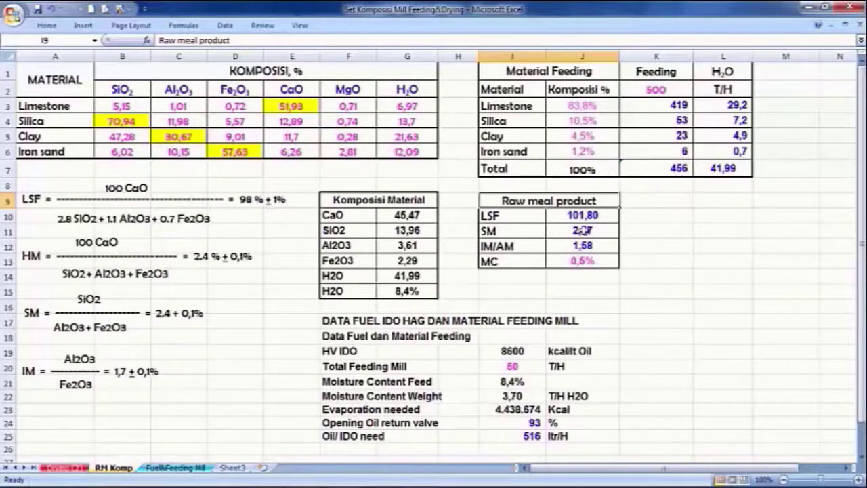
{"action": "left_click", "coordinate": [574, 108]}
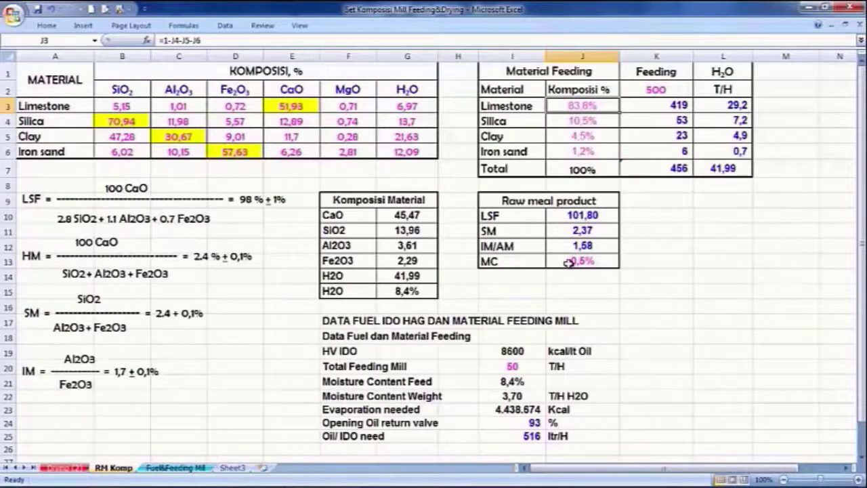
{"action": "left_click_drag", "start_coordinate": [862, 254], "coordinate": [862, 271]}
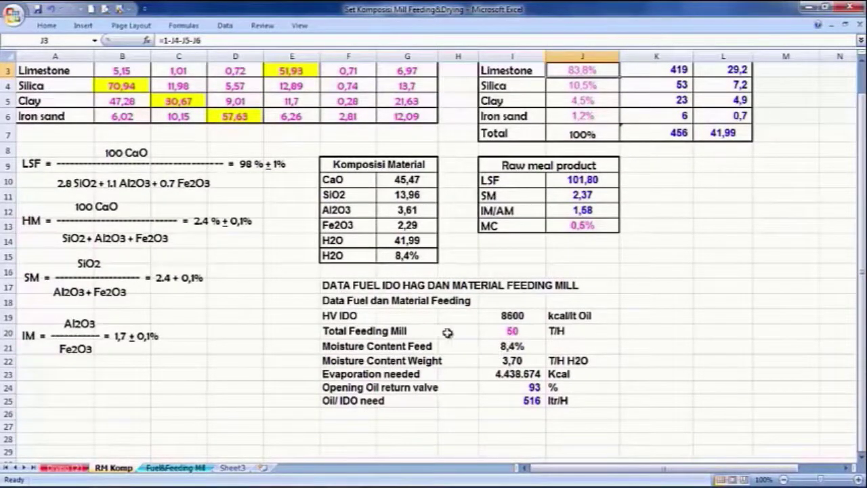
{"action": "left_click", "coordinate": [517, 329]}
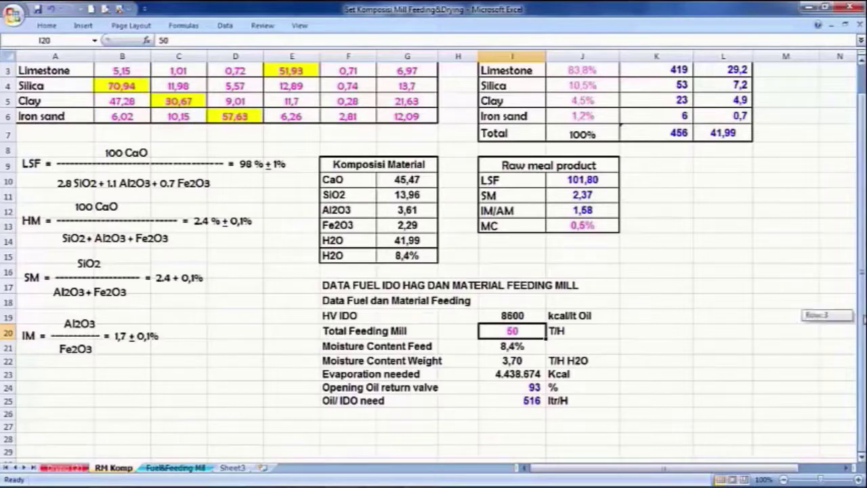
{"action": "scroll", "coordinate": [864, 314], "scroll_direction": "up", "scroll_amount": 1}
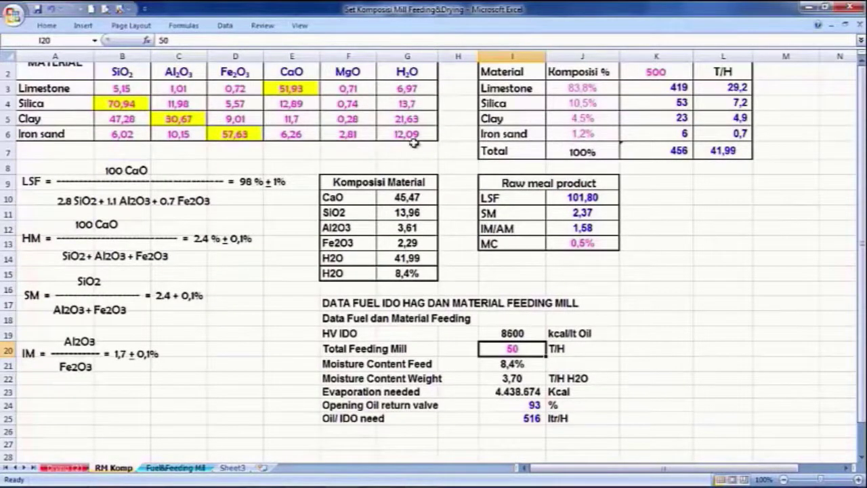
{"action": "left_click", "coordinate": [395, 273]}
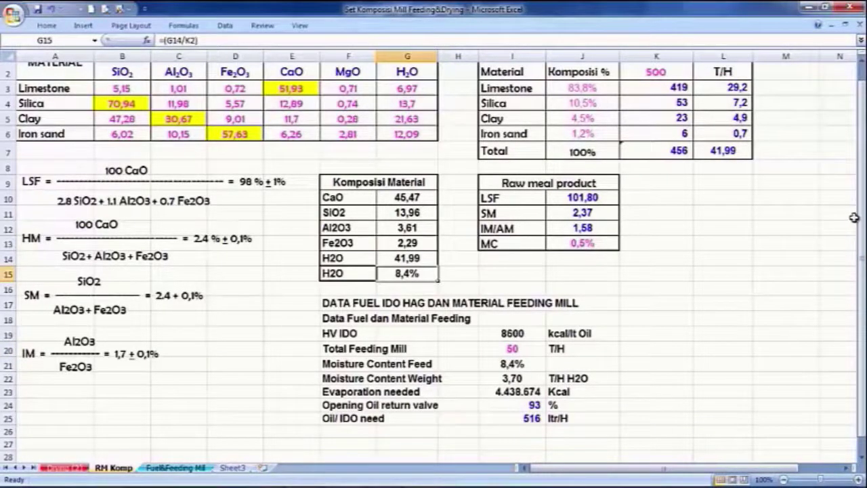
{"action": "scroll", "coordinate": [854, 217], "scroll_direction": "down", "scroll_amount": 1}
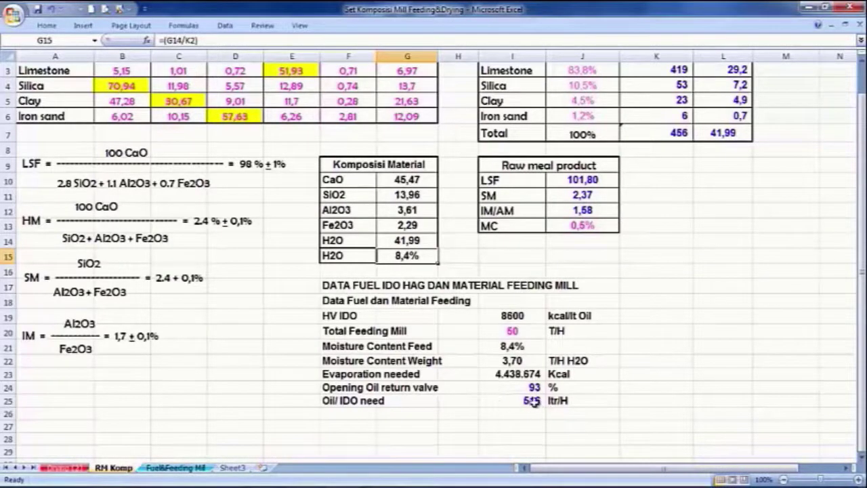
- Set Total Feeding Mill to 100 T/H and read the recalculated oil return valve opening and oil need
{"action": "left_click", "coordinate": [513, 331]}
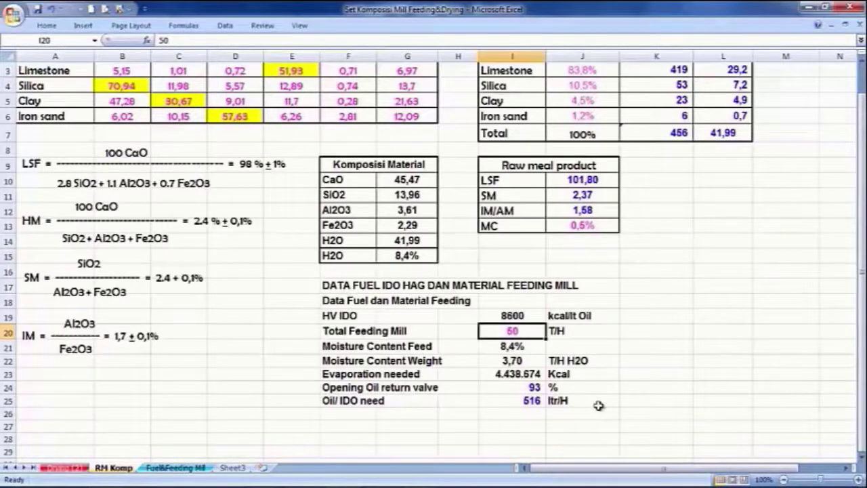
{"action": "type", "text": "100"}
{"action": "key", "text": "Return"}
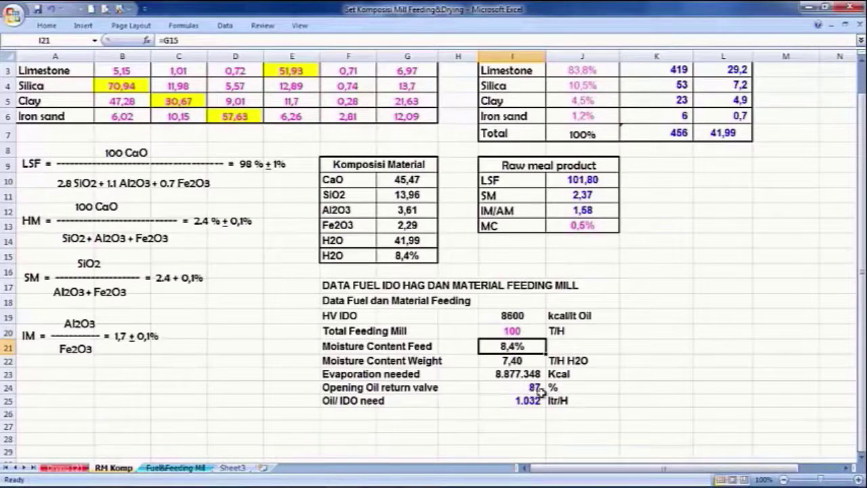
{"action": "left_click", "coordinate": [532, 426]}
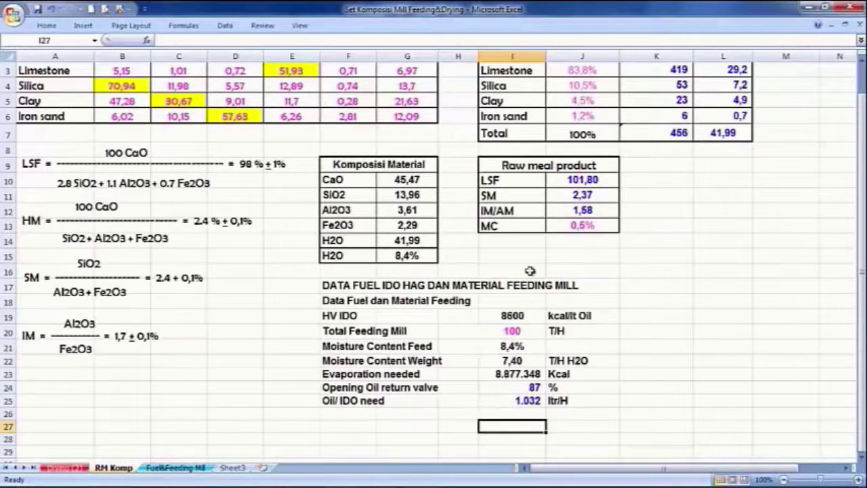
- Return to the SIMULEX plant view, raise the manual output of gas flow controller F229.02 to 20 % and close the controller
{"action": "left_click", "coordinate": [808, 10]}
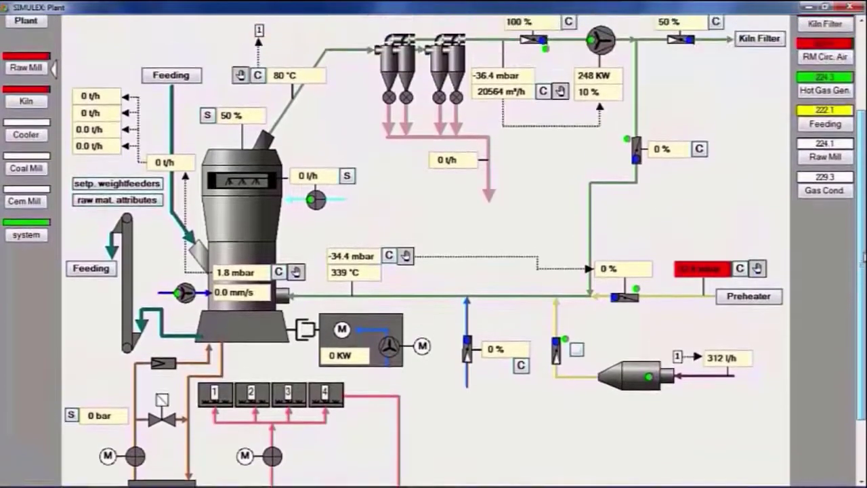
{"action": "scroll", "coordinate": [434, 251], "scroll_direction": "up", "scroll_amount": 1}
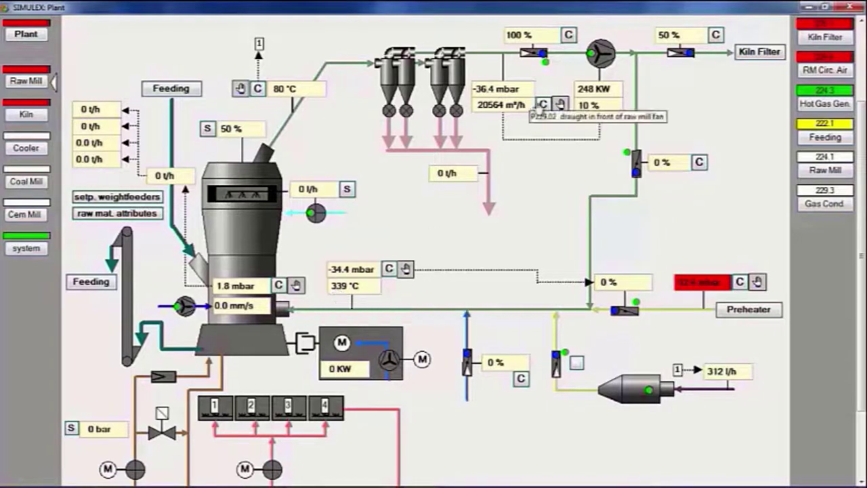
{"action": "left_click", "coordinate": [544, 106]}
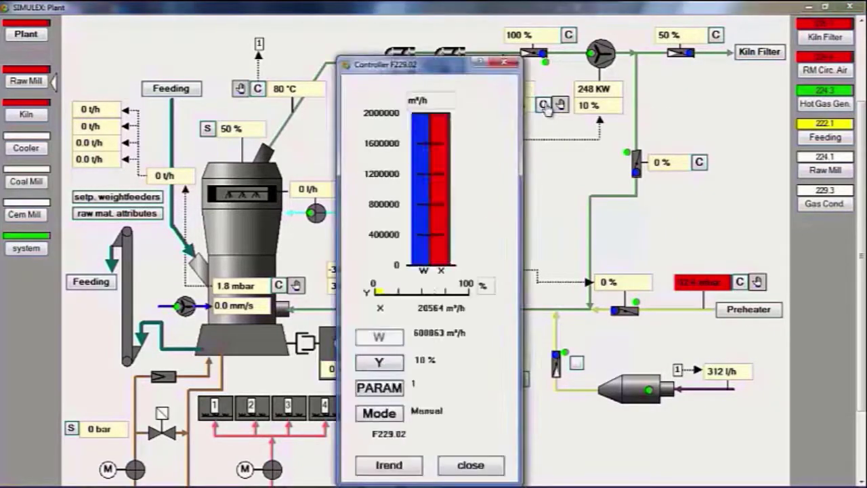
{"action": "left_click", "coordinate": [381, 364]}
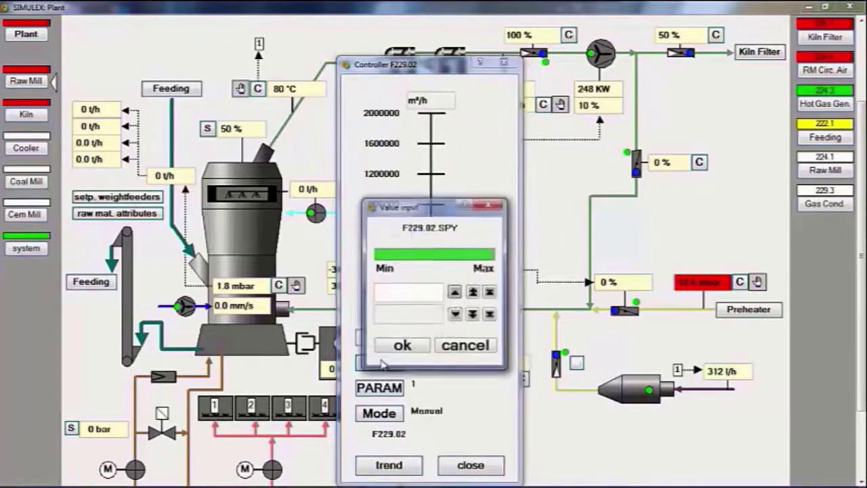
{"action": "left_click", "coordinate": [473, 291]}
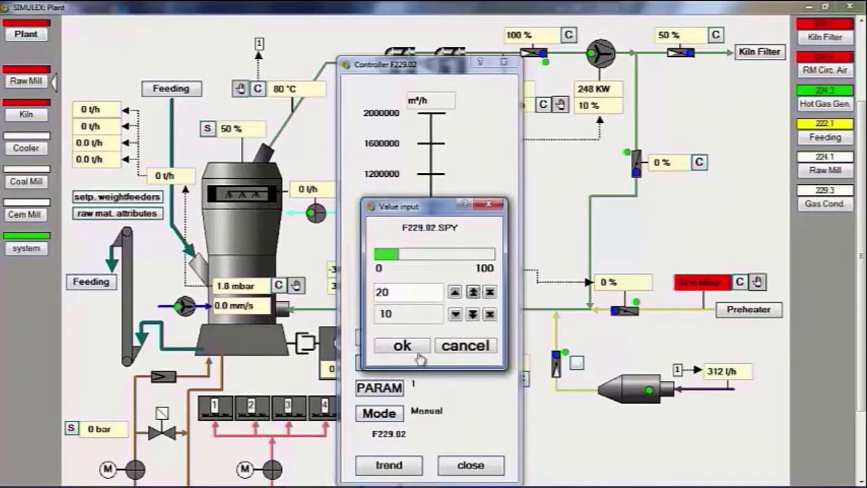
{"action": "left_click", "coordinate": [420, 347]}
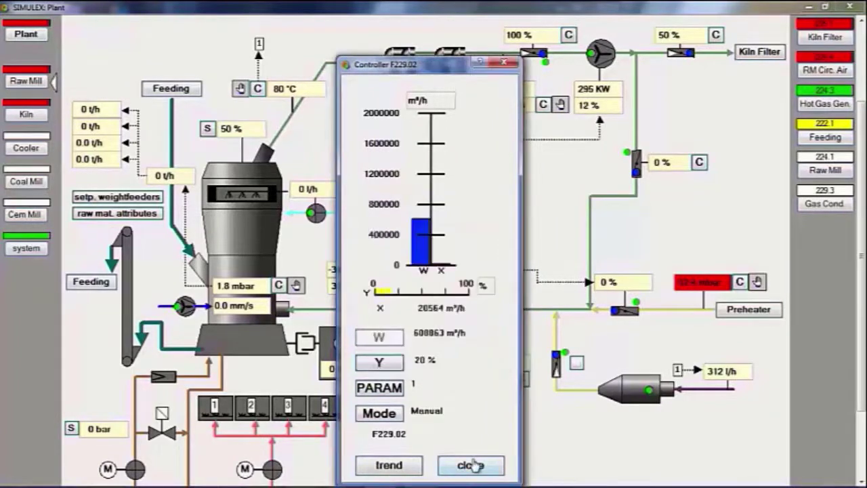
{"action": "left_click", "coordinate": [472, 464]}
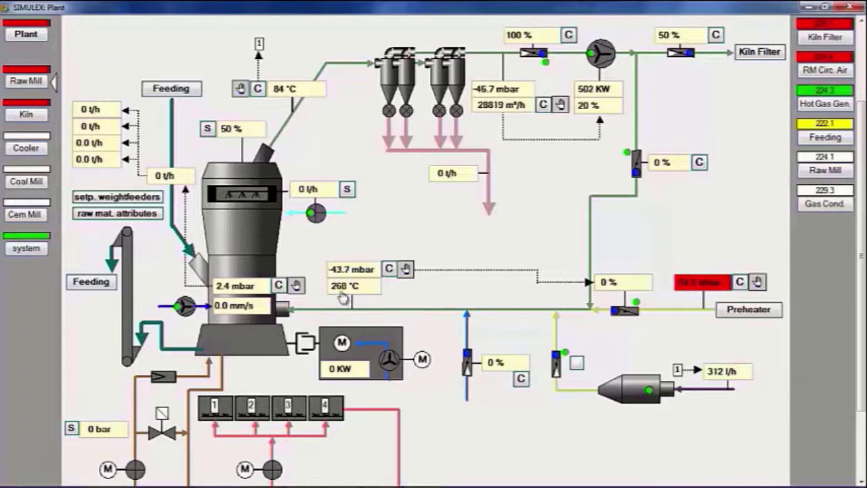
- Check the limits of gas temperature T224.14 behind the raw mill and lower its controller's manual output to 94 %
{"action": "left_click", "coordinate": [288, 92]}
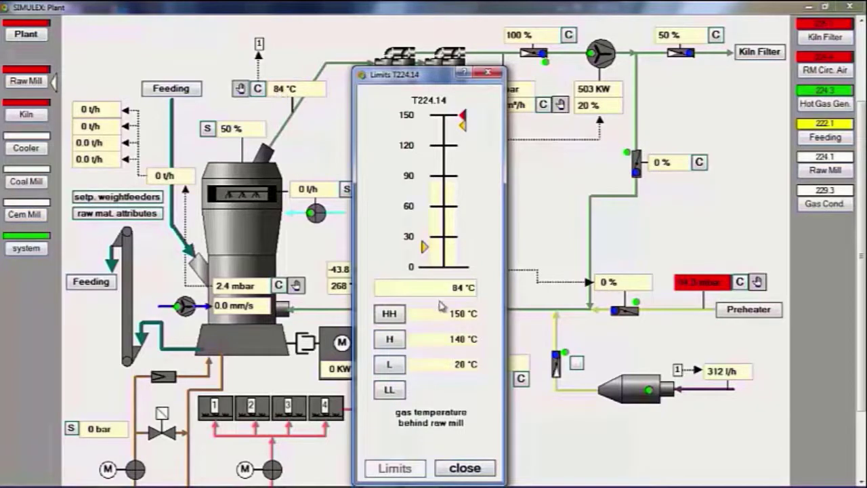
{"action": "left_click", "coordinate": [473, 468]}
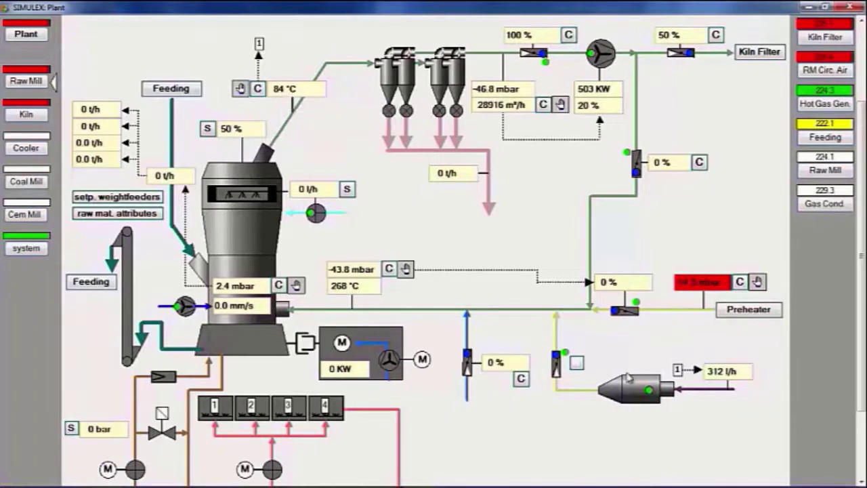
{"action": "left_click", "coordinate": [347, 190]}
{"action": "left_click", "coordinate": [388, 362]}
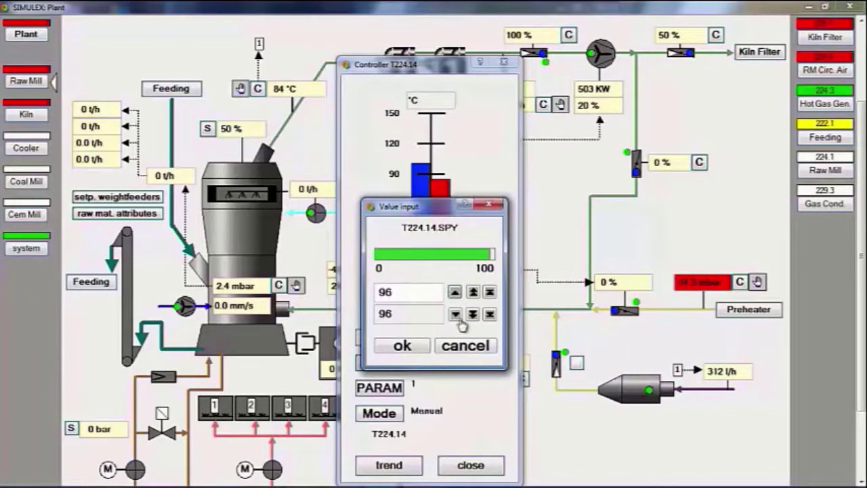
{"action": "left_click", "coordinate": [455, 314]}
{"action": "left_click", "coordinate": [454, 314]}
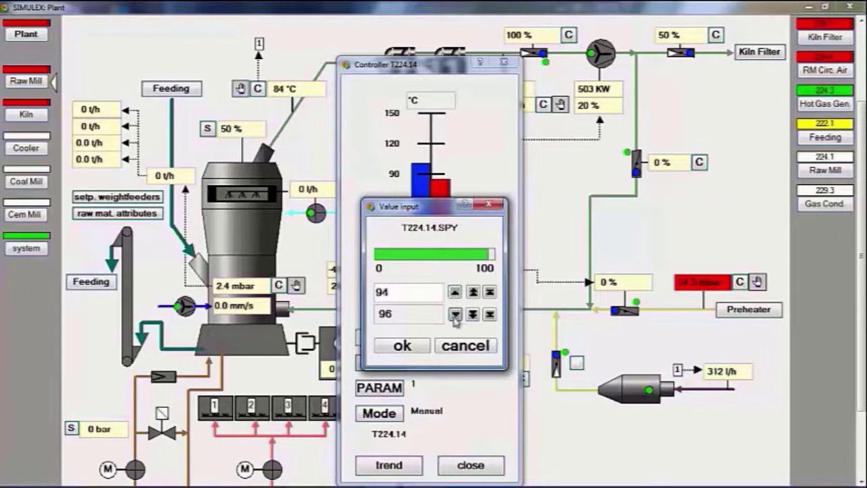
{"action": "left_click", "coordinate": [402, 346]}
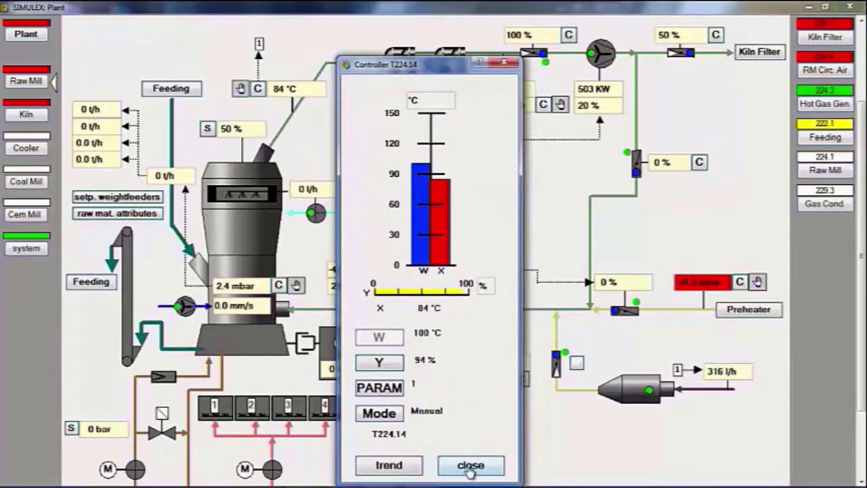
- Close gas temperature controller T224.14, raise the manual output of gas flow controller F229.02 to 30 % and close it
{"action": "left_click", "coordinate": [467, 471]}
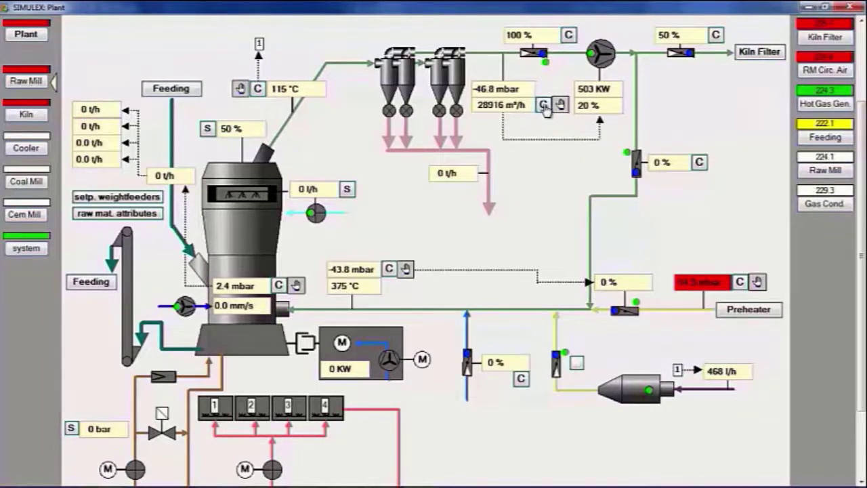
{"action": "left_click", "coordinate": [544, 105]}
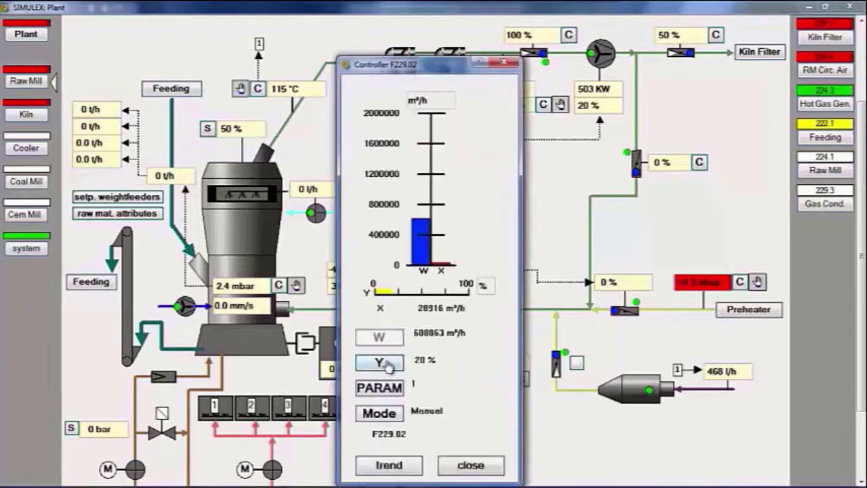
{"action": "left_click", "coordinate": [385, 364]}
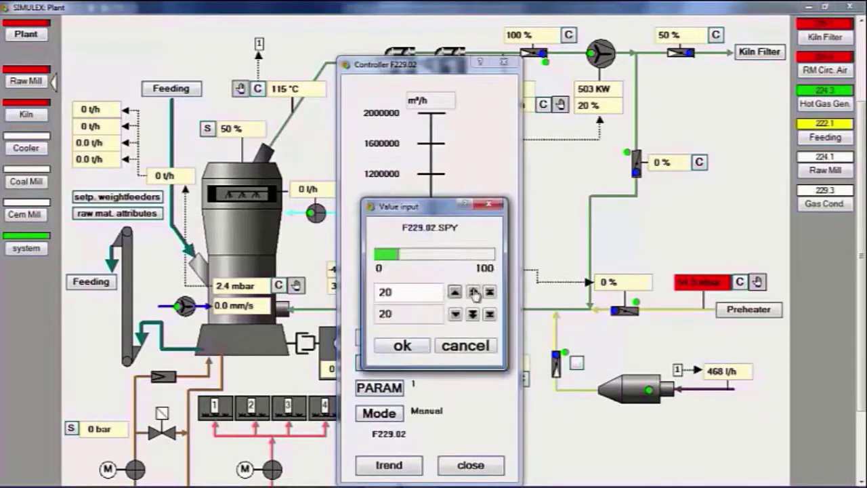
{"action": "left_click", "coordinate": [472, 291]}
{"action": "left_click", "coordinate": [401, 346]}
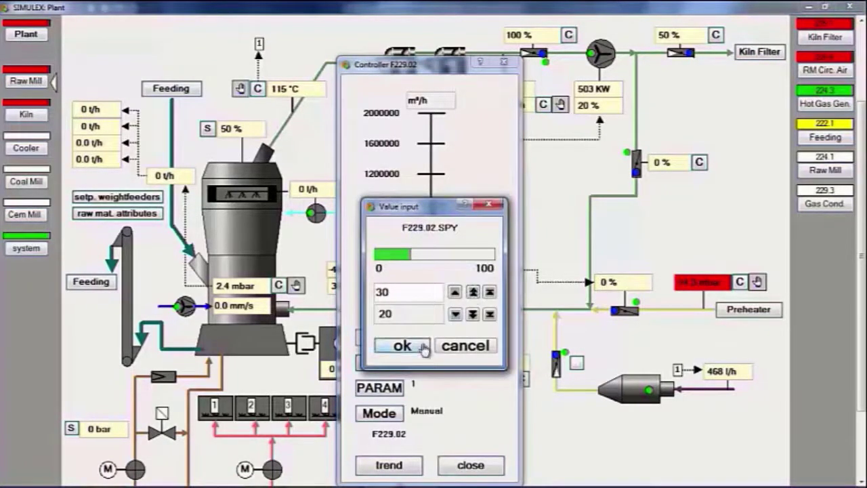
{"action": "left_click", "coordinate": [469, 466]}
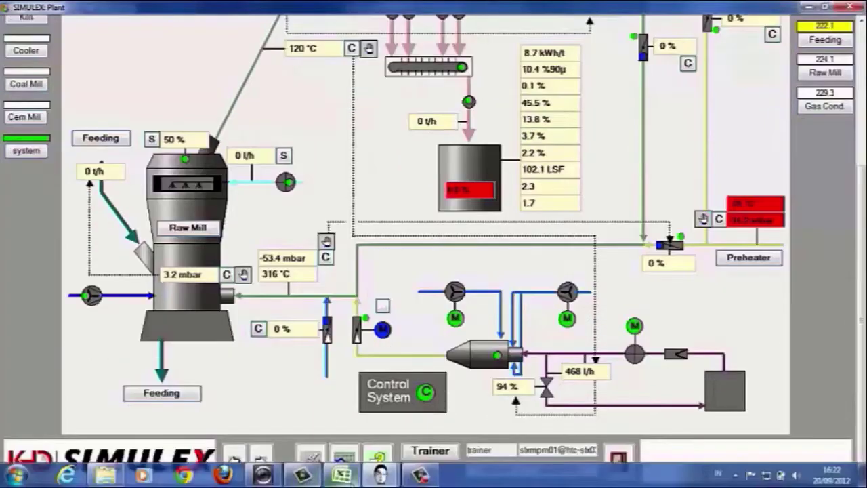
- Check the required oil return valve opening in the Excel sheet and set controller T224.14's manual output to 93 % in SIMULEX
{"action": "left_click", "coordinate": [340, 476]}
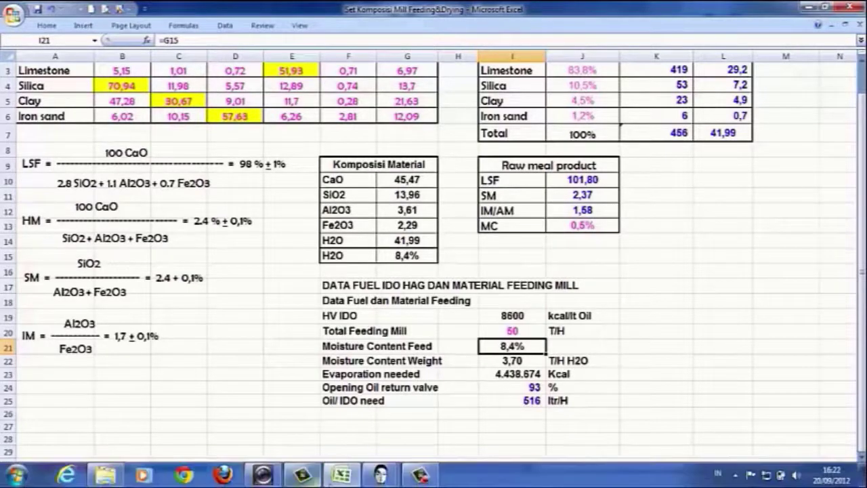
{"action": "mouse_move", "coordinate": [348, 480]}
{"action": "left_click", "coordinate": [339, 366]}
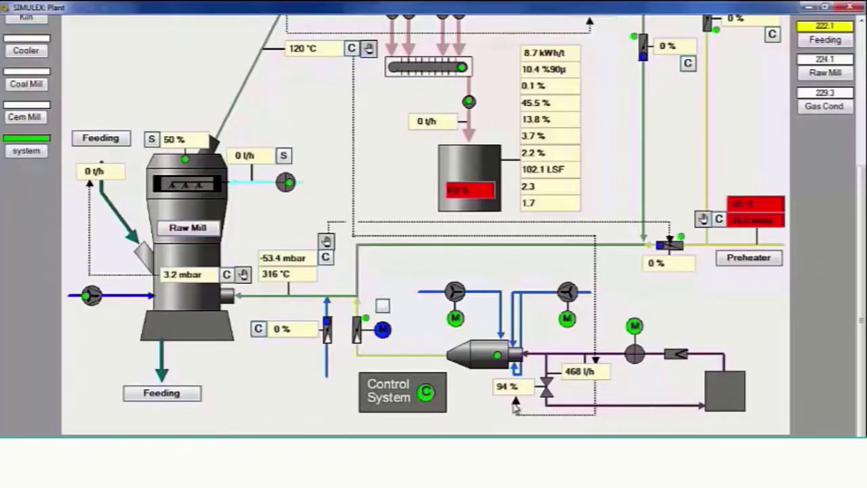
{"action": "left_click", "coordinate": [353, 50]}
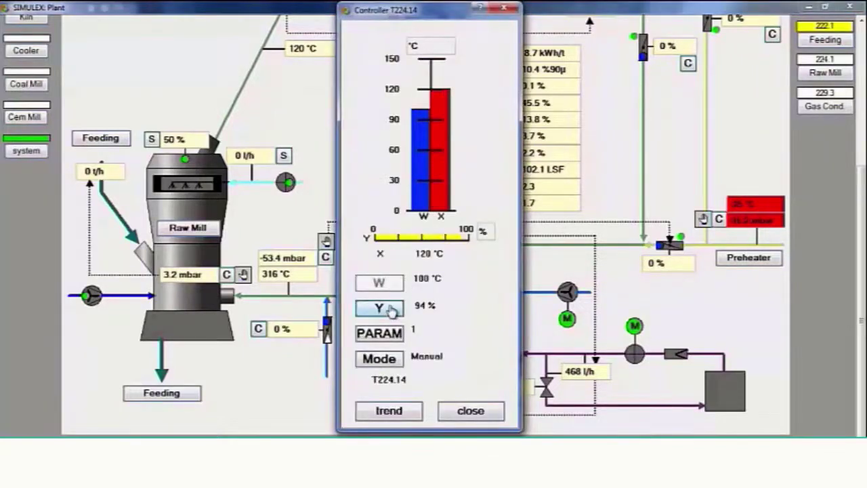
{"action": "left_click", "coordinate": [392, 309]}
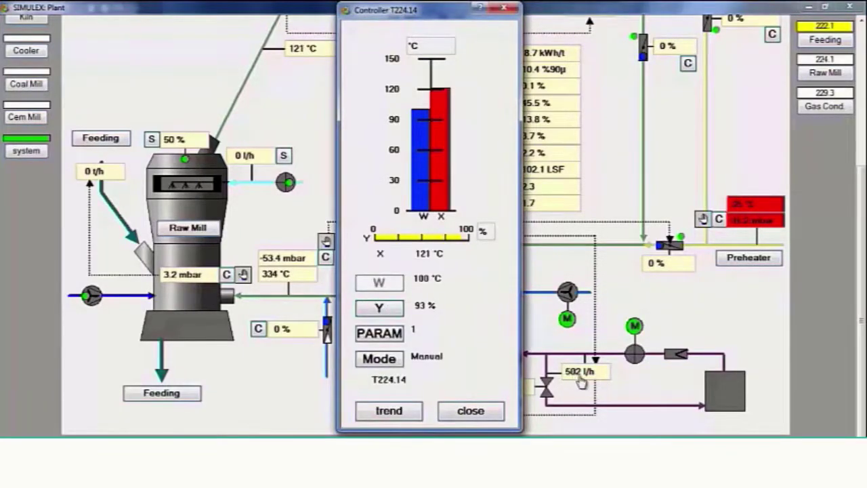
{"action": "left_click", "coordinate": [469, 414]}
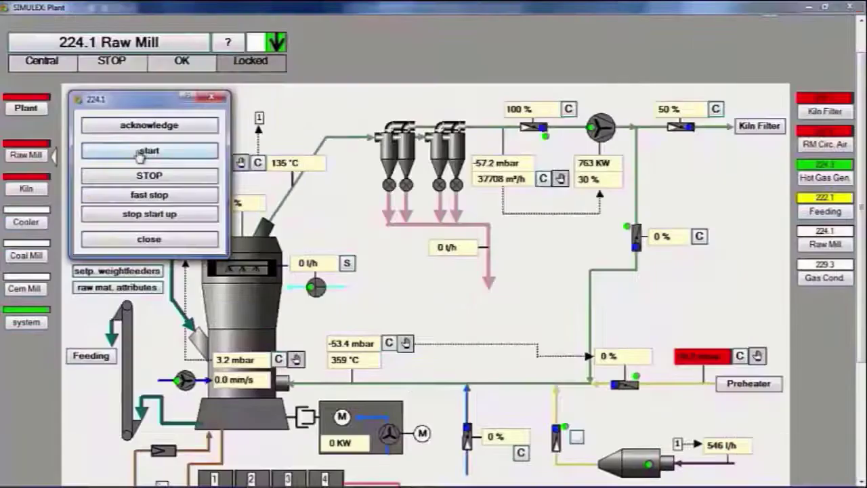
- Start the 224.1 Raw Mill group and show the Raw Mill overview with the material bins, mill and silo
{"action": "left_click", "coordinate": [139, 154]}
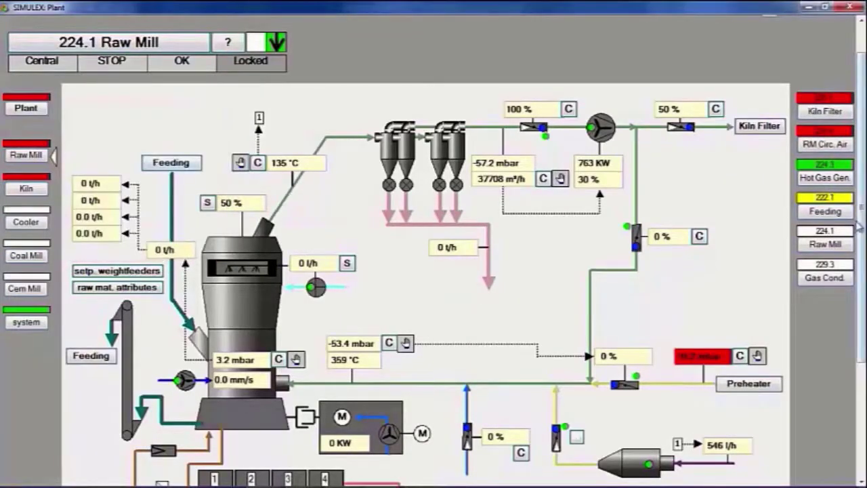
{"action": "scroll", "coordinate": [861, 218], "scroll_direction": "down", "scroll_amount": 2}
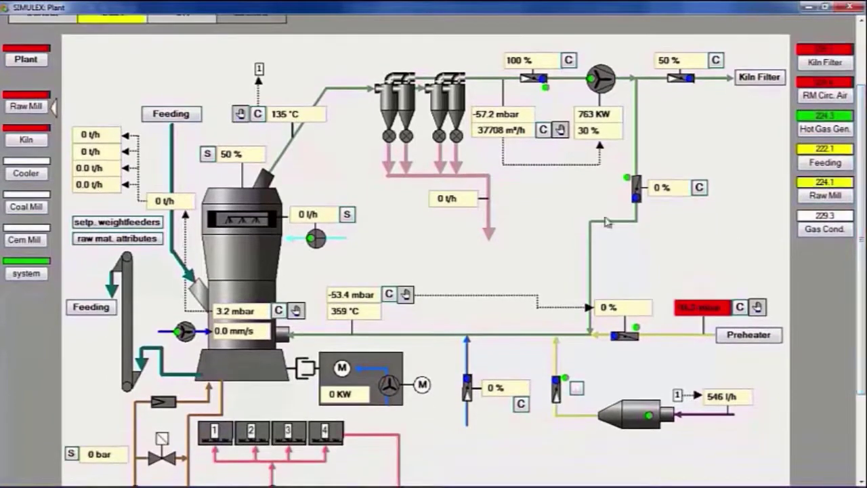
{"action": "left_click", "coordinate": [27, 106]}
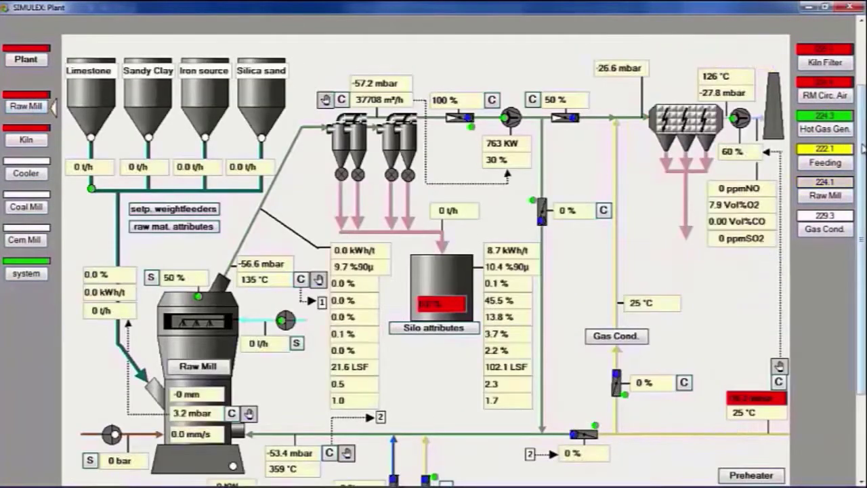
{"action": "scroll", "coordinate": [863, 166], "scroll_direction": "down", "scroll_amount": 1}
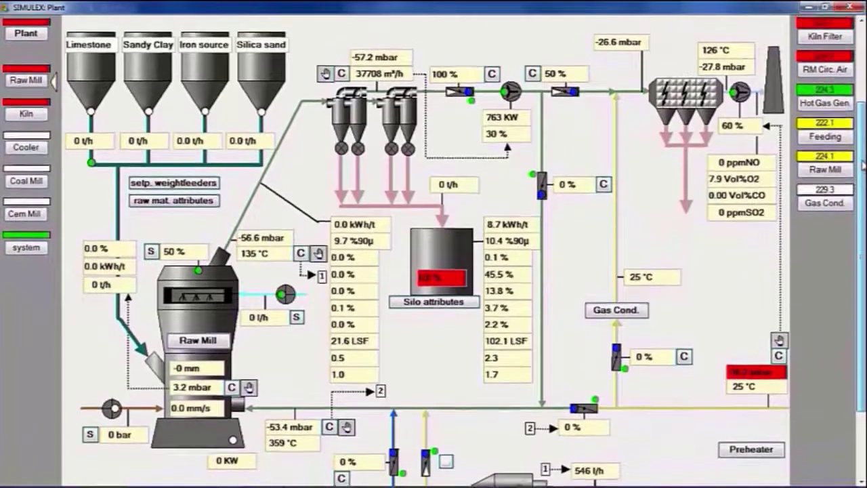
{"action": "scroll", "coordinate": [862, 165], "scroll_direction": "up", "scroll_amount": 1}
{"action": "scroll", "coordinate": [862, 166], "scroll_direction": "down", "scroll_amount": 1}
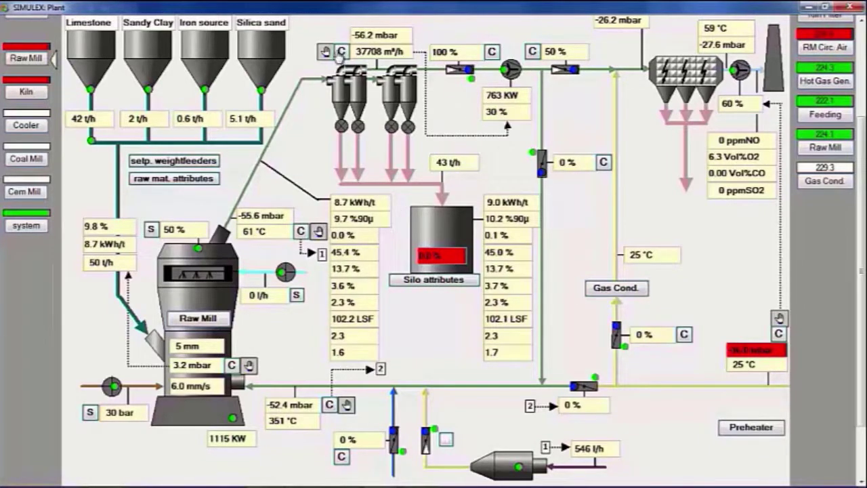
- Raise the manual output of gas flow controller F229.02 to 40 % and close the controller
{"action": "left_click", "coordinate": [343, 52]}
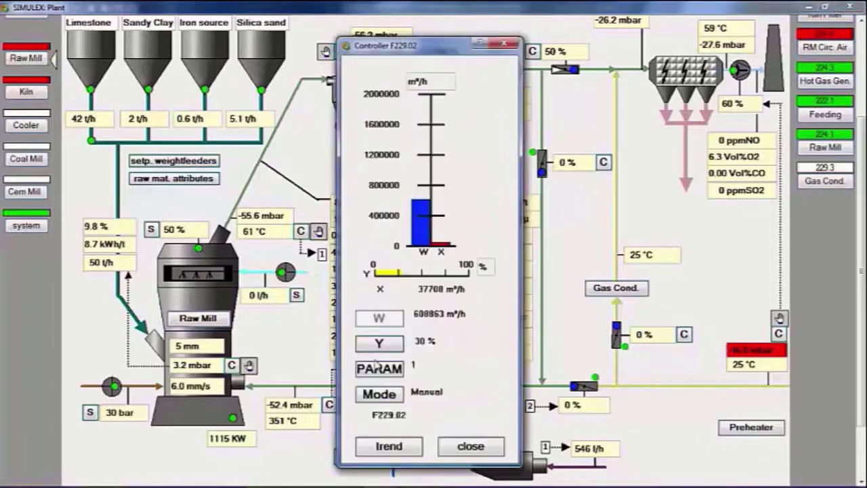
{"action": "left_click", "coordinate": [373, 346]}
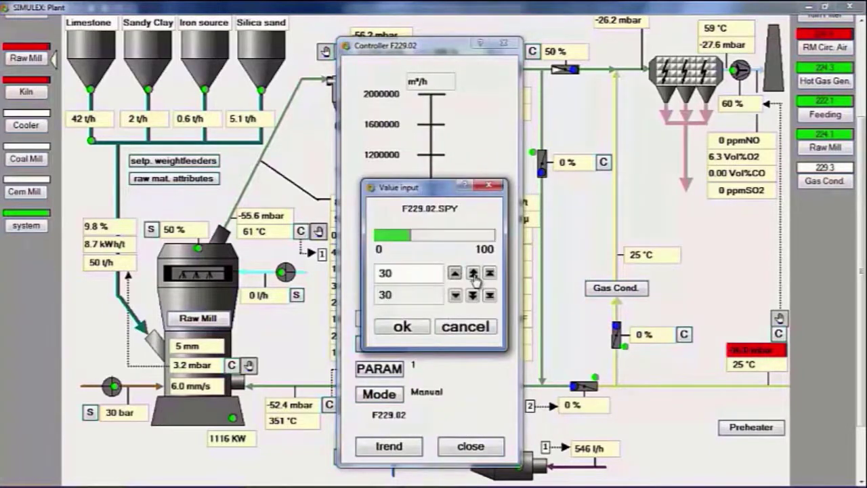
{"action": "left_click", "coordinate": [473, 273]}
{"action": "left_click", "coordinate": [401, 326]}
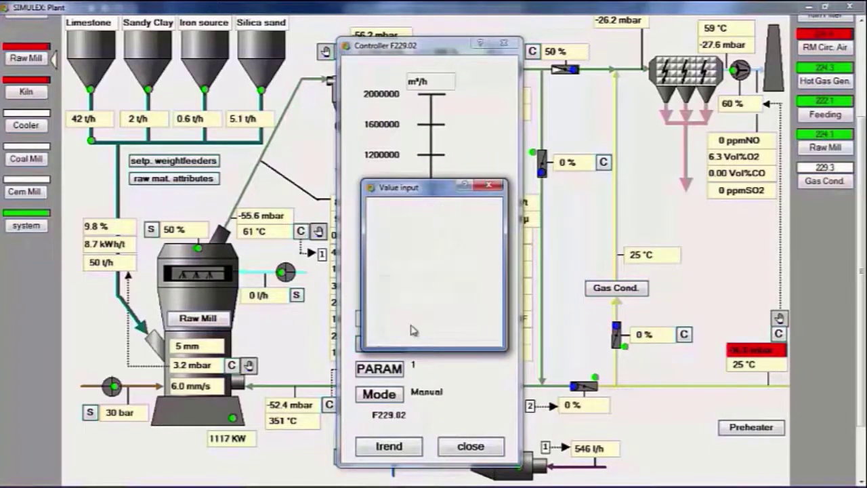
{"action": "left_click", "coordinate": [470, 447]}
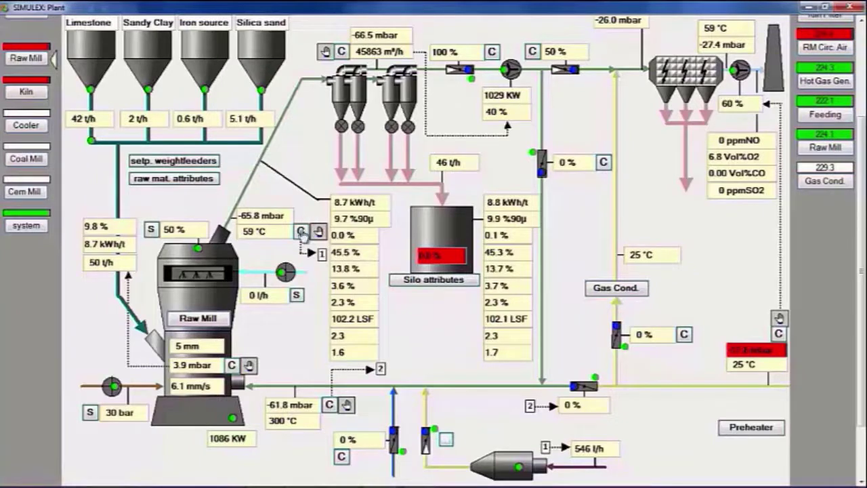
- Lower the manual output of gas temperature controller T224.14 behind the raw mill to 87 % and close the controller
{"action": "left_click", "coordinate": [300, 232]}
{"action": "left_click", "coordinate": [380, 343]}
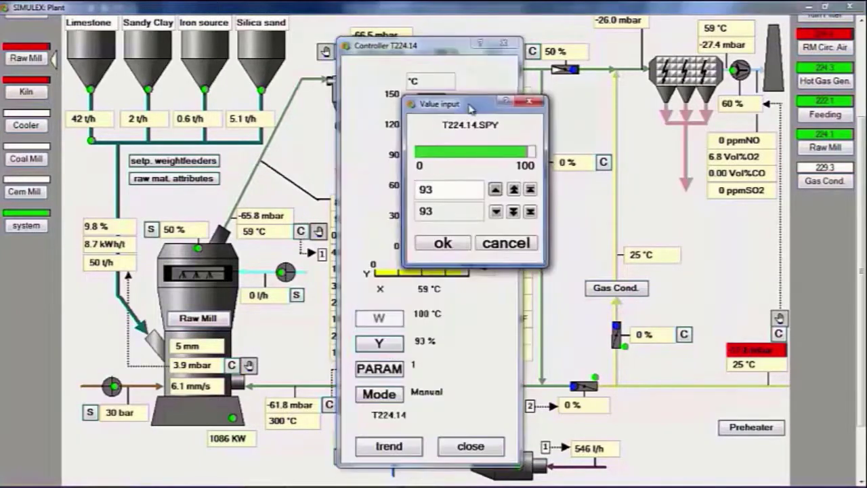
{"action": "left_click", "coordinate": [498, 212]}
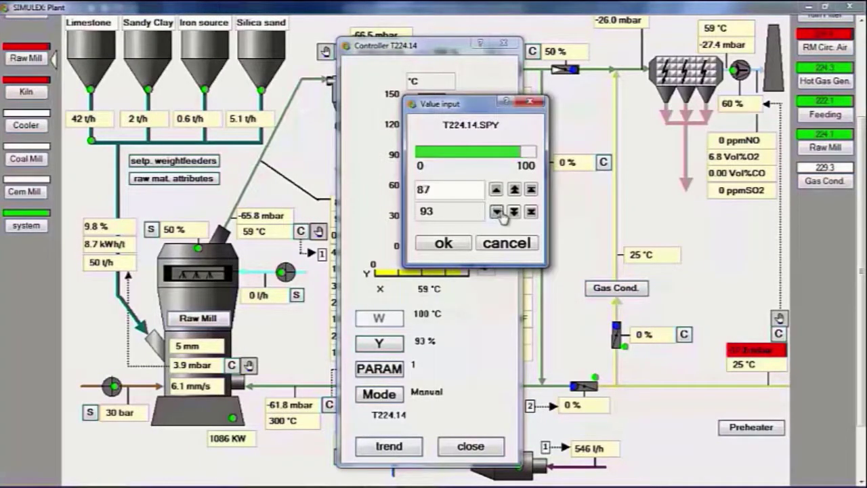
{"action": "left_click", "coordinate": [498, 212]}
{"action": "left_click", "coordinate": [495, 189]}
{"action": "left_click", "coordinate": [443, 243]}
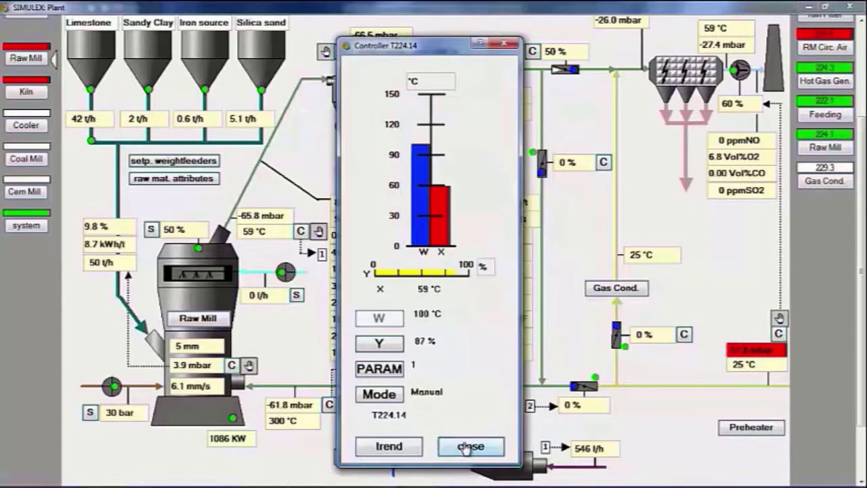
{"action": "left_click", "coordinate": [470, 446]}
- Raise the mill feed to 100 t/h through the manual output of controller P224.04 and close the controller
{"action": "left_click", "coordinate": [413, 272]}
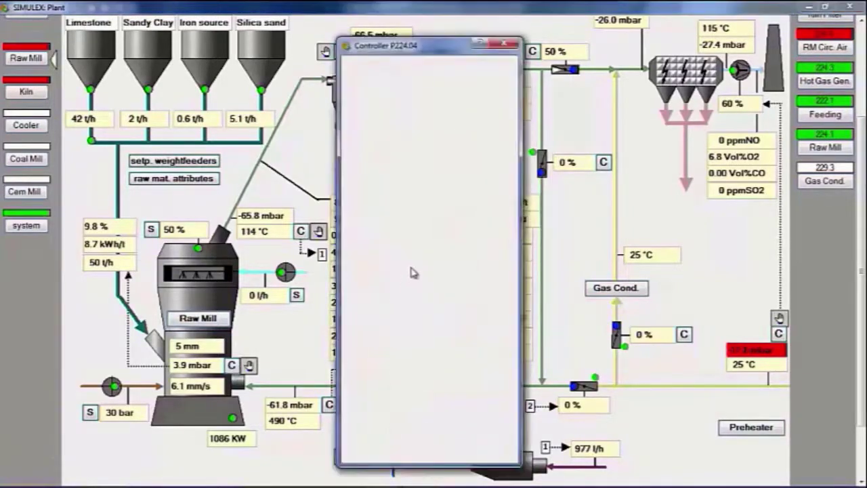
{"action": "left_click", "coordinate": [379, 344]}
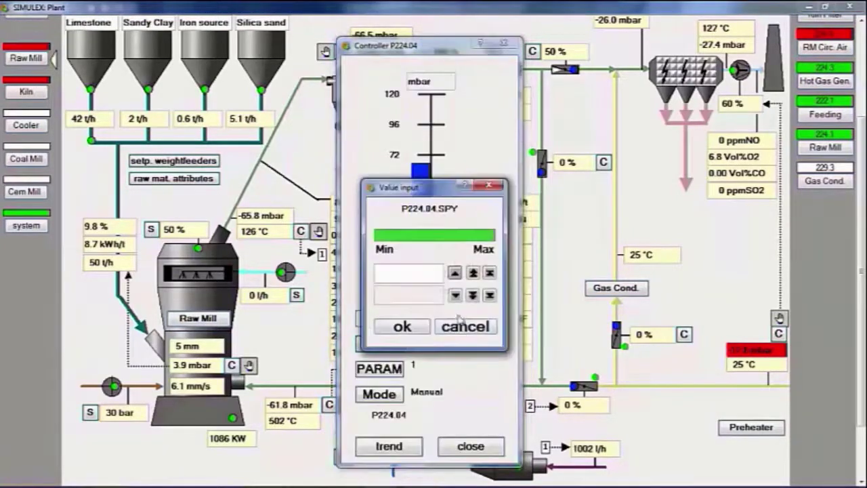
{"action": "left_click", "coordinate": [454, 273]}
{"action": "left_click", "coordinate": [403, 327]}
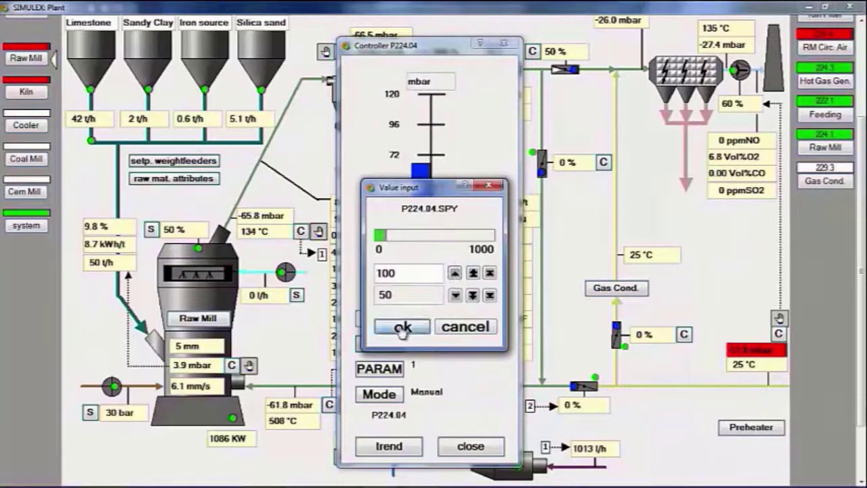
{"action": "left_click", "coordinate": [446, 446]}
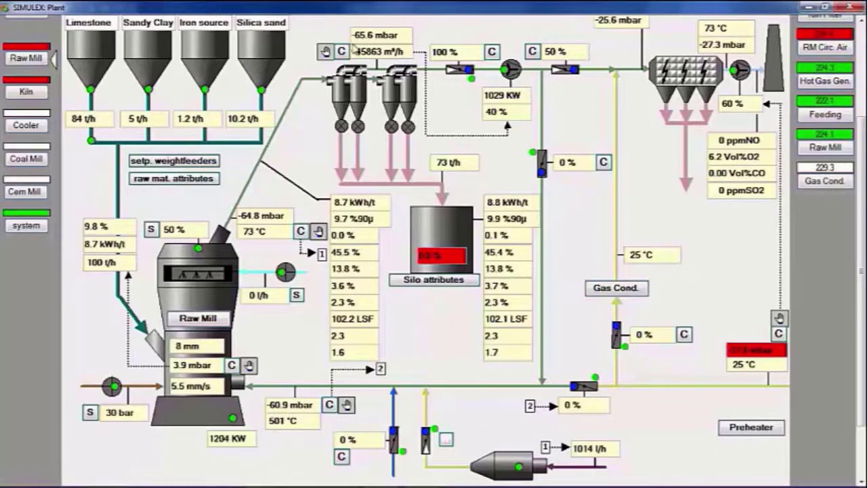
- Raise the manual output of gas flow controller F229.02 to 50 % and close the controller
{"action": "left_click", "coordinate": [341, 52]}
{"action": "left_click", "coordinate": [473, 272]}
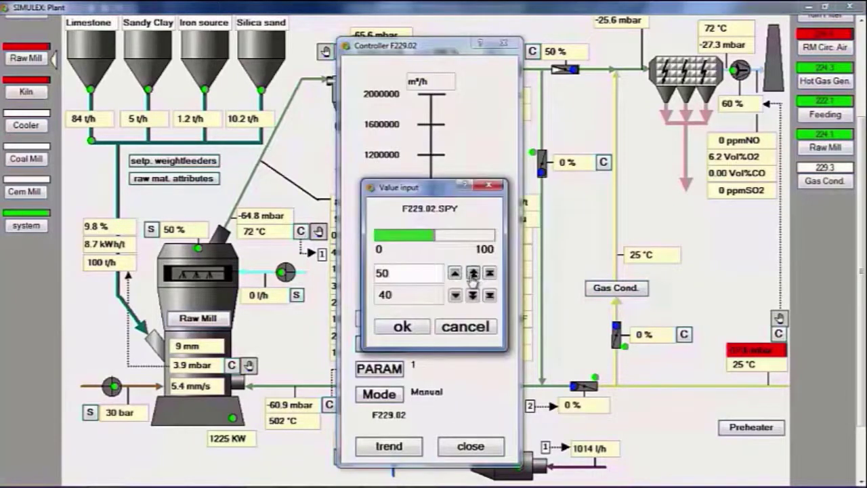
{"action": "left_click", "coordinate": [403, 327]}
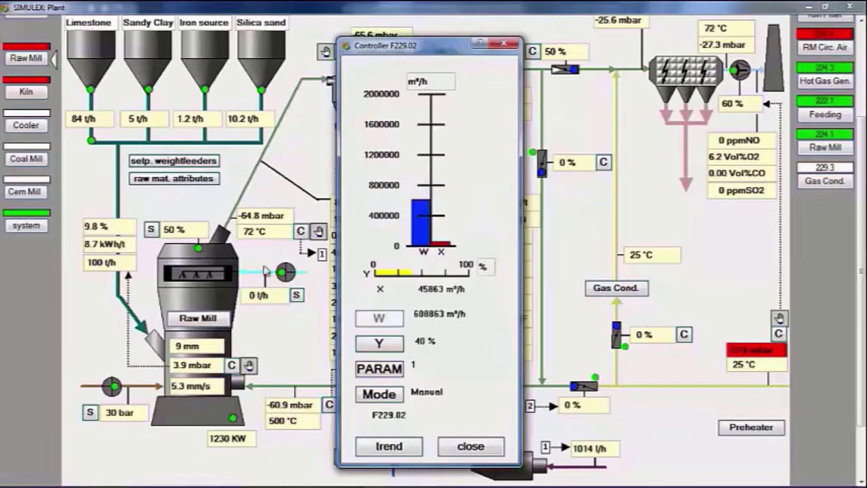
{"action": "left_click", "coordinate": [470, 446]}
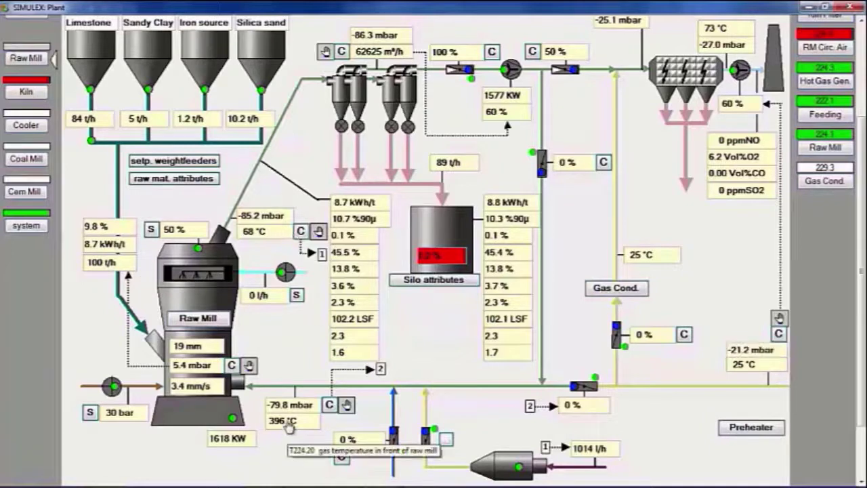
- Lower the manual output of gas temperature controller T224.14 to 82 % and close the controller
{"action": "left_click", "coordinate": [302, 231]}
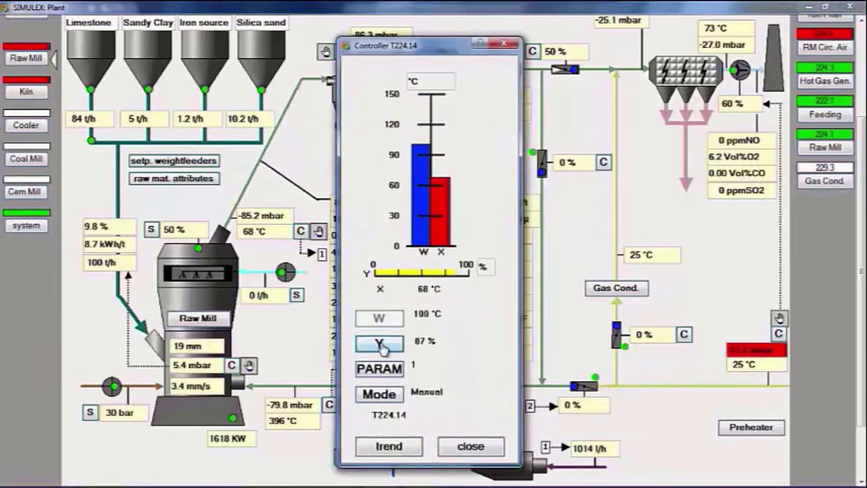
{"action": "left_click", "coordinate": [381, 345]}
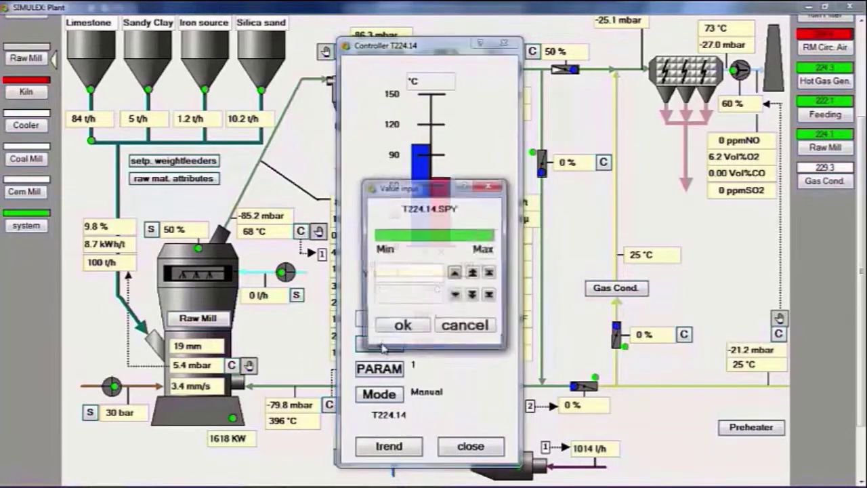
{"action": "left_click", "coordinate": [455, 296]}
{"action": "left_click", "coordinate": [455, 273]}
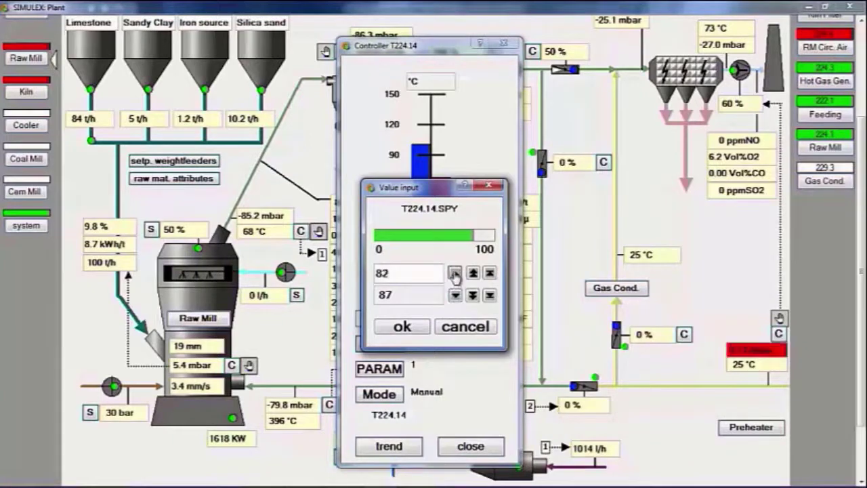
{"action": "left_click", "coordinate": [402, 326]}
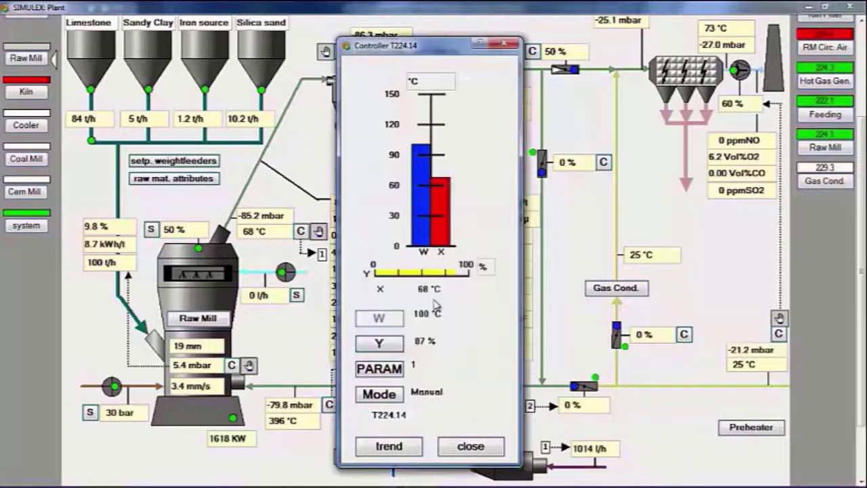
{"action": "left_click", "coordinate": [471, 447]}
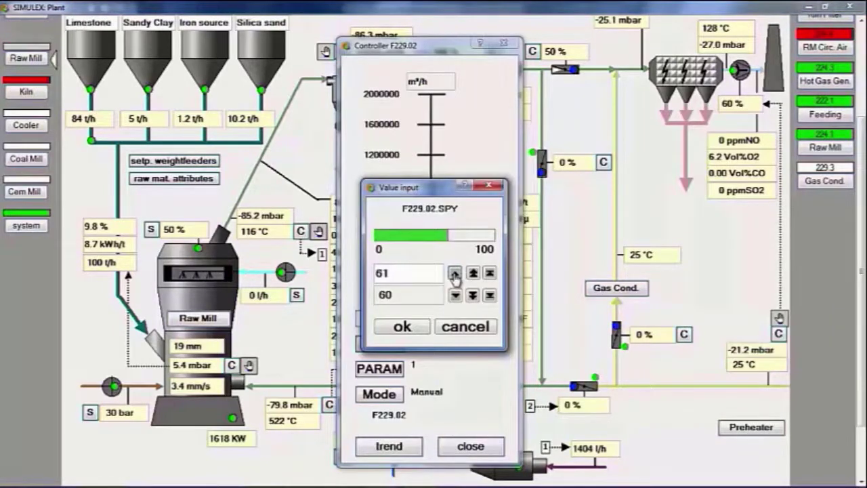
- Raise the manual output of gas flow controller F229.02 to 65 % and close the controller
{"action": "left_click", "coordinate": [455, 273]}
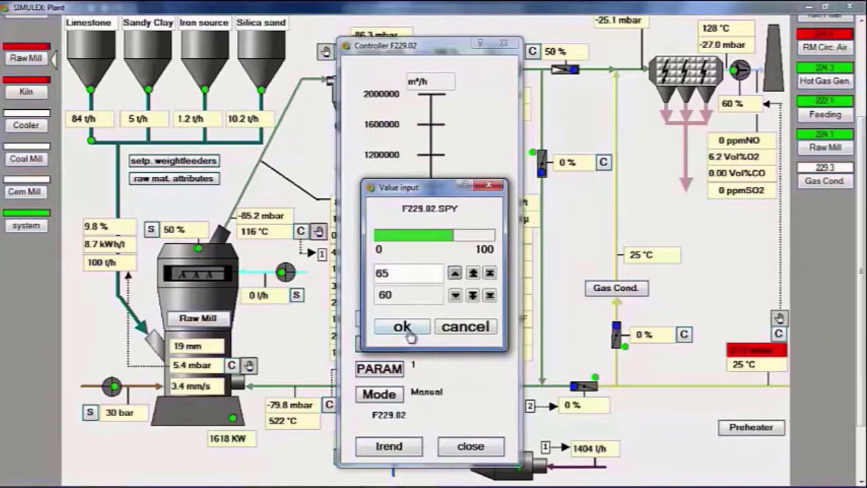
{"action": "left_click", "coordinate": [403, 327]}
{"action": "left_click", "coordinate": [471, 445]}
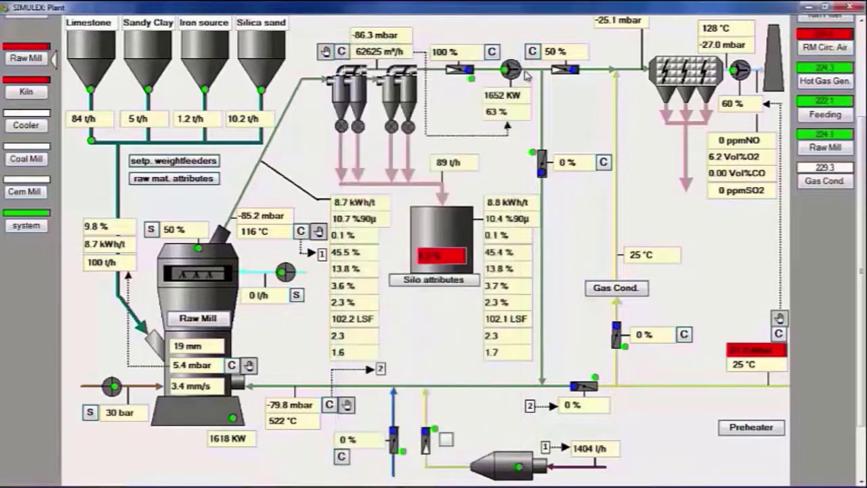
- Set the opening of damper positioner G229.05 behind the mill fan to 60 % and close the positioner
{"action": "left_click", "coordinate": [535, 55]}
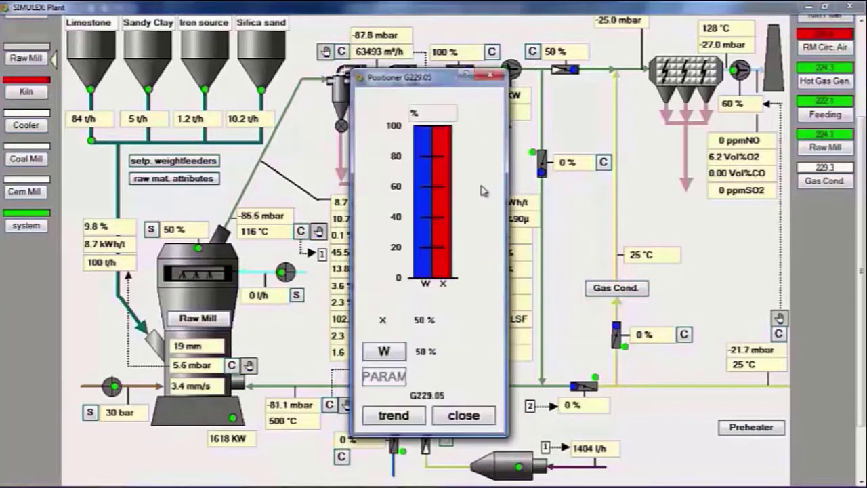
{"action": "left_click", "coordinate": [383, 351]}
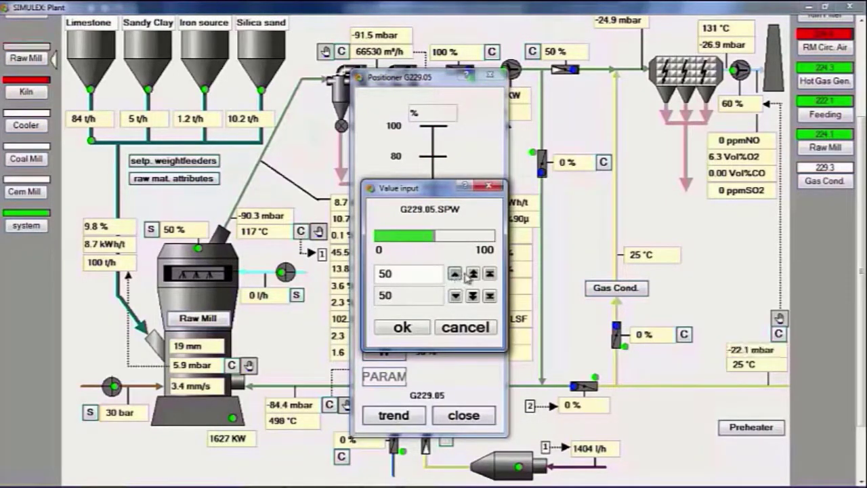
{"action": "left_click", "coordinate": [473, 274]}
{"action": "left_click", "coordinate": [473, 274]}
{"action": "left_click", "coordinate": [472, 295]}
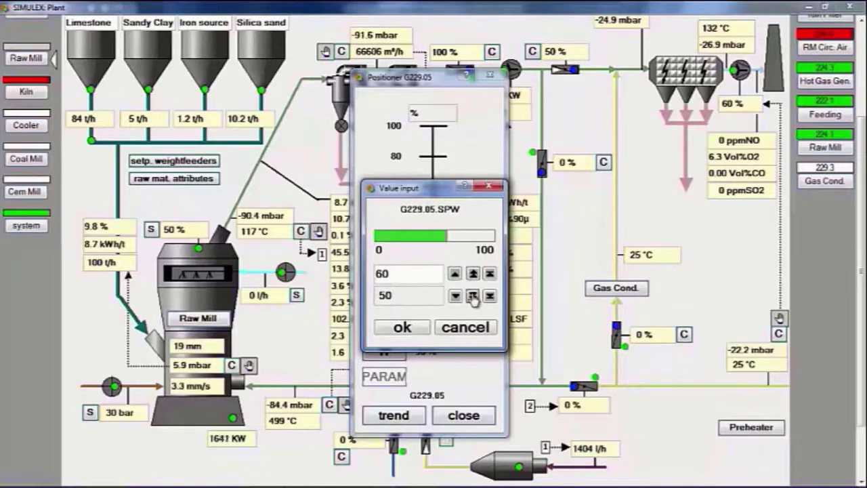
{"action": "left_click", "coordinate": [413, 331]}
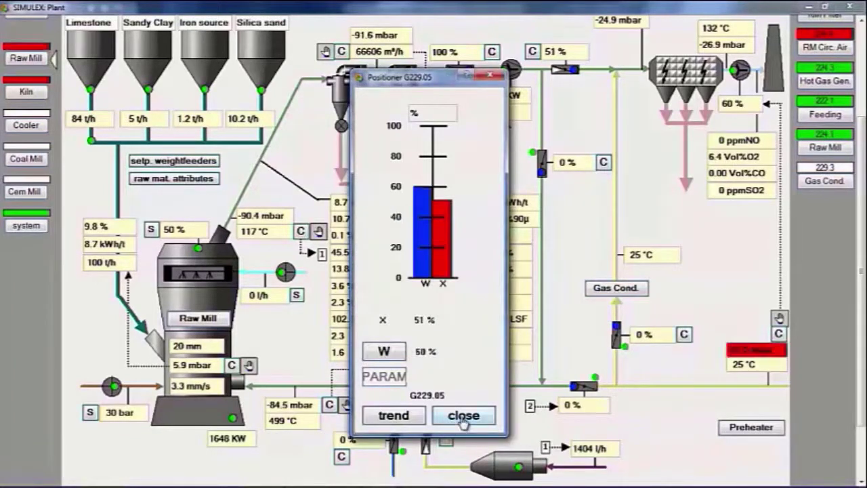
{"action": "left_click", "coordinate": [464, 415]}
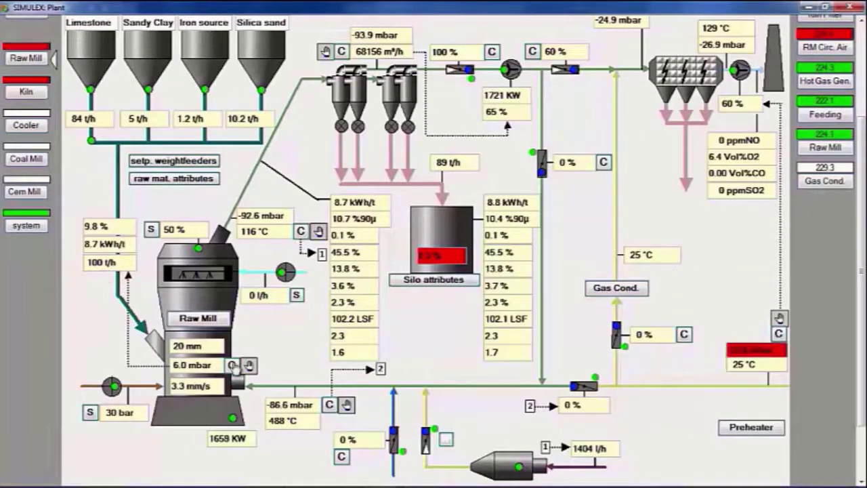
- Raise the mill feed to 150 t/h through the manual output of controller P224.04 and close the controller
{"action": "left_click", "coordinate": [232, 365]}
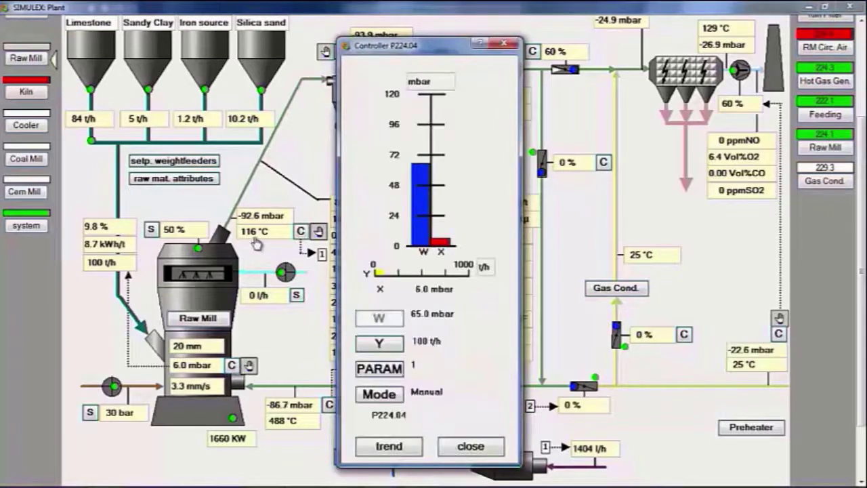
{"action": "left_click", "coordinate": [379, 344]}
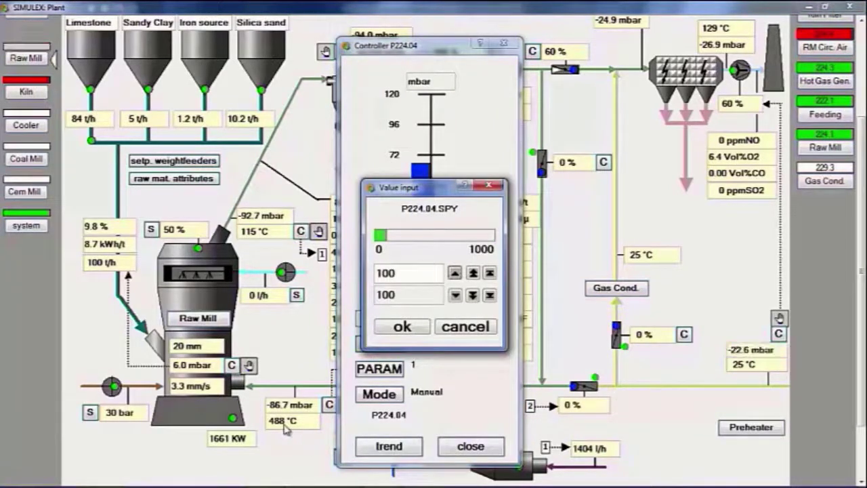
{"action": "left_click", "coordinate": [401, 327]}
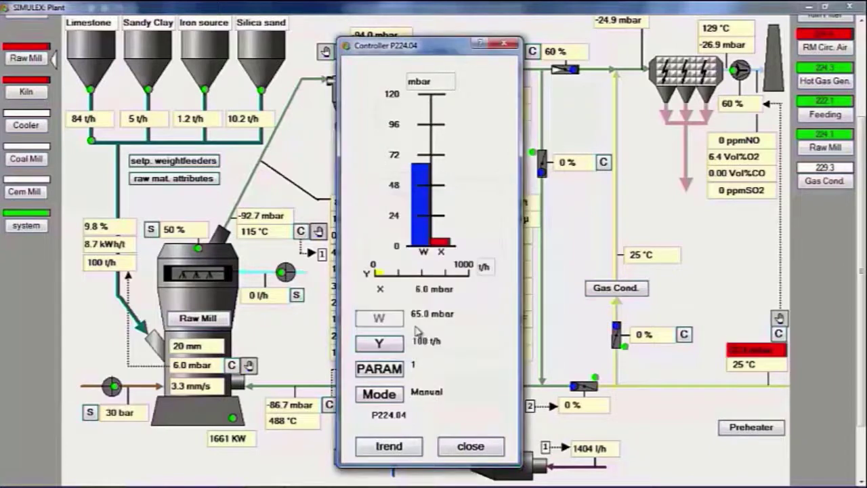
{"action": "left_click", "coordinate": [373, 344]}
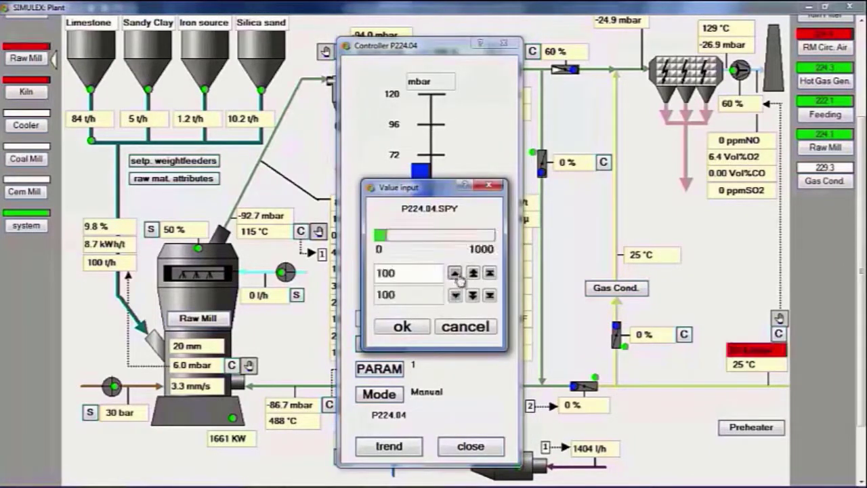
{"action": "left_click", "coordinate": [454, 272]}
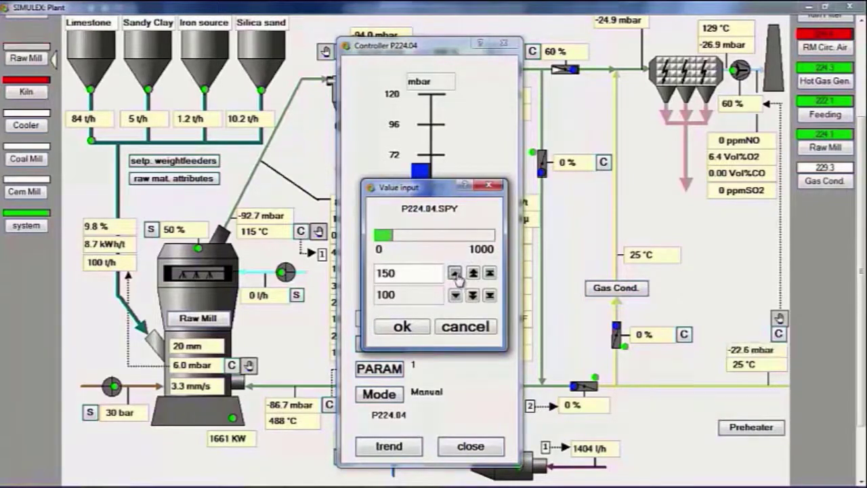
{"action": "left_click", "coordinate": [401, 326]}
{"action": "left_click", "coordinate": [460, 445]}
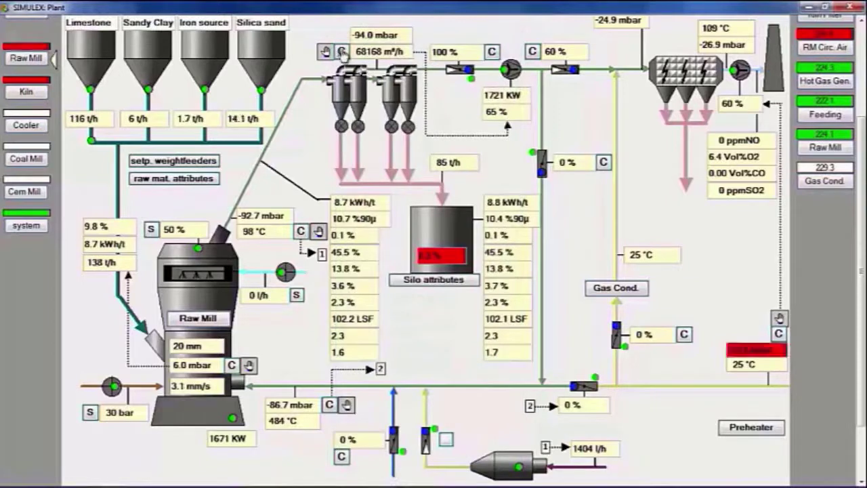
- Raise the manual output of gas flow controller F229.02 to 70 % and close the controller
{"action": "left_click", "coordinate": [340, 52]}
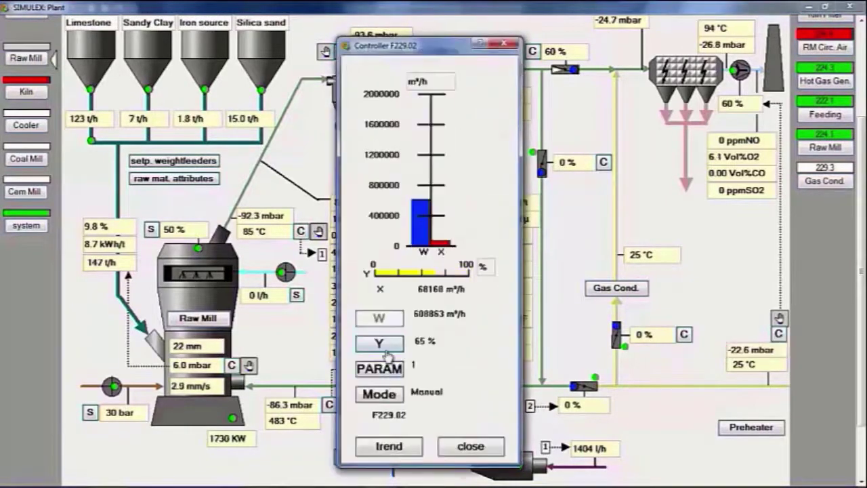
{"action": "left_click", "coordinate": [388, 345]}
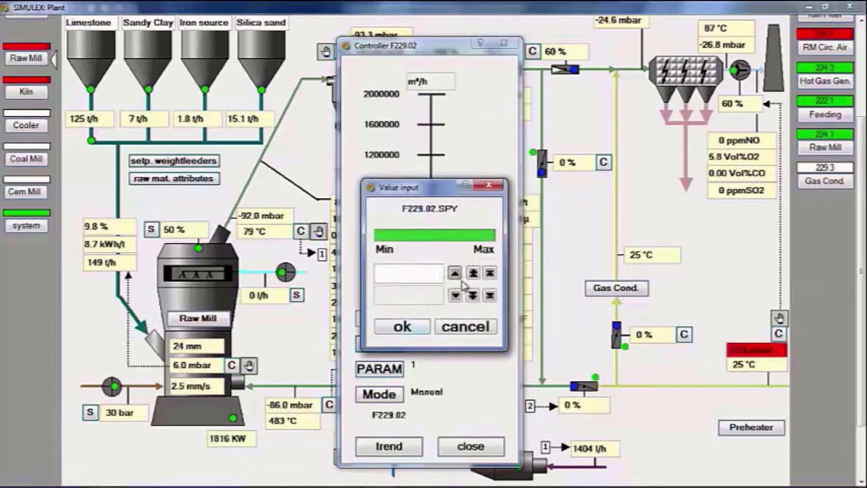
{"action": "left_click", "coordinate": [455, 273]}
{"action": "left_click", "coordinate": [454, 273]}
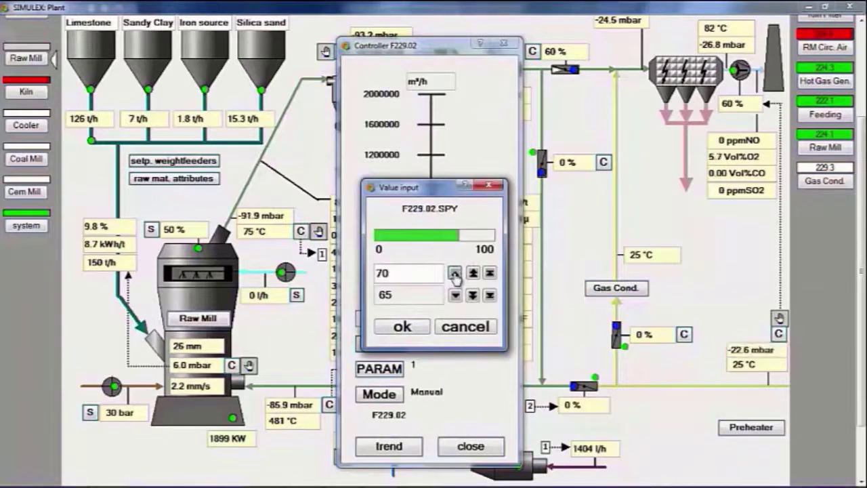
{"action": "left_click", "coordinate": [402, 327]}
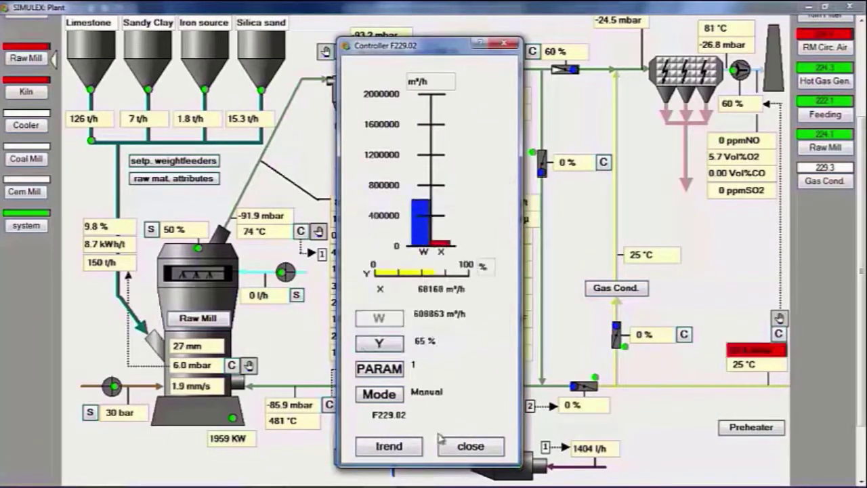
{"action": "left_click", "coordinate": [470, 445]}
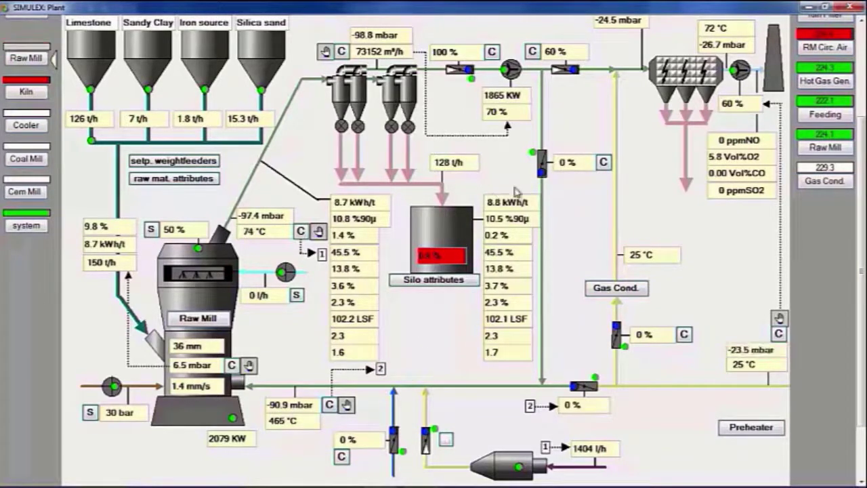
- Set the opening of damper positioner G229.05 behind the mill fan to 80 %
{"action": "left_click", "coordinate": [531, 51]}
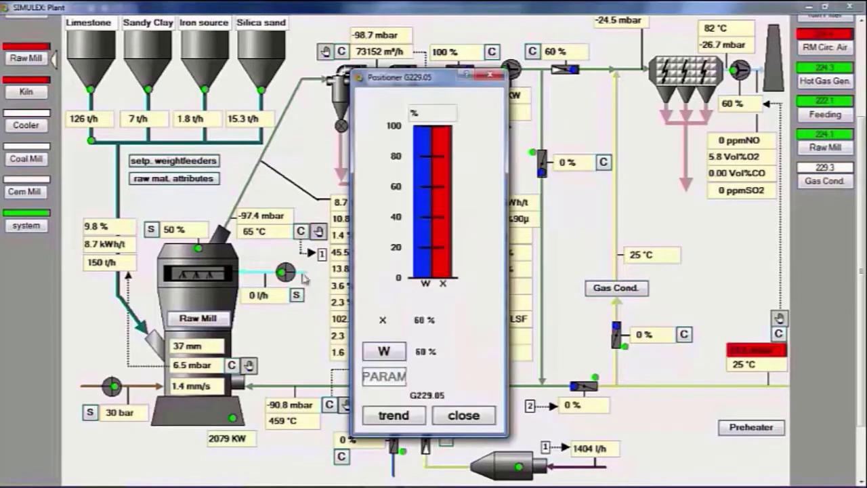
{"action": "left_click", "coordinate": [386, 353]}
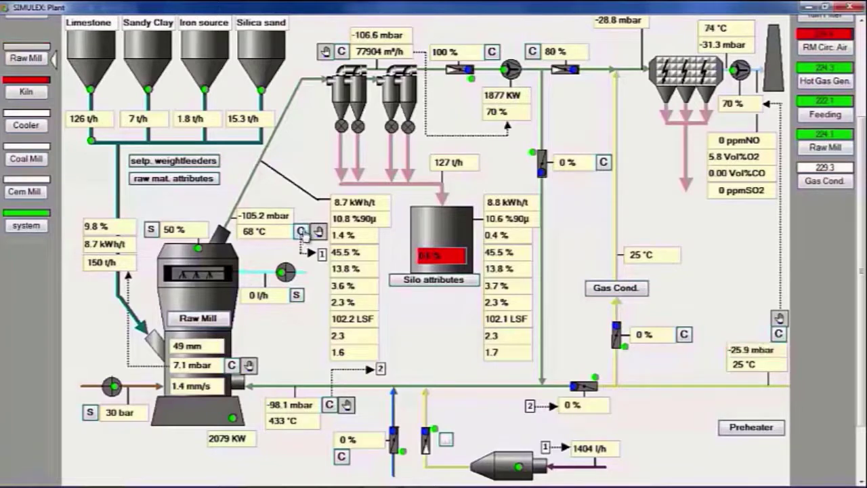
- Raise the manual output of gas flow controller F229.02 to 75 % and close the controller
{"action": "left_click", "coordinate": [342, 52]}
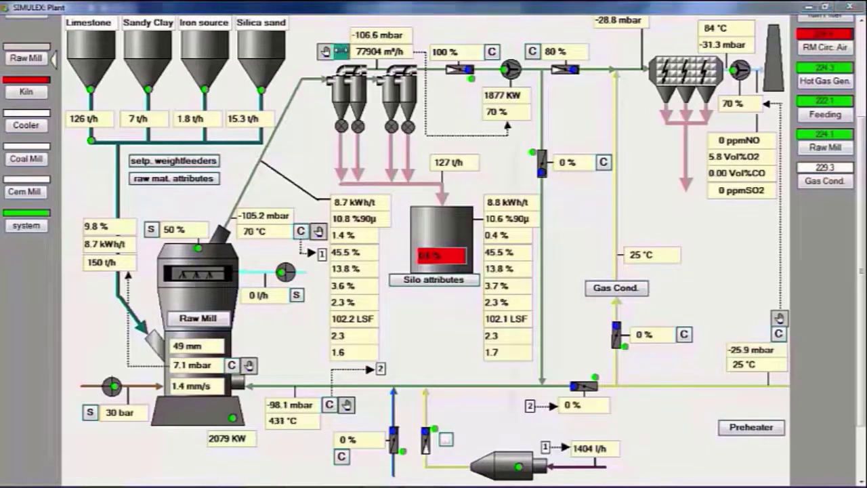
{"action": "left_click", "coordinate": [380, 345]}
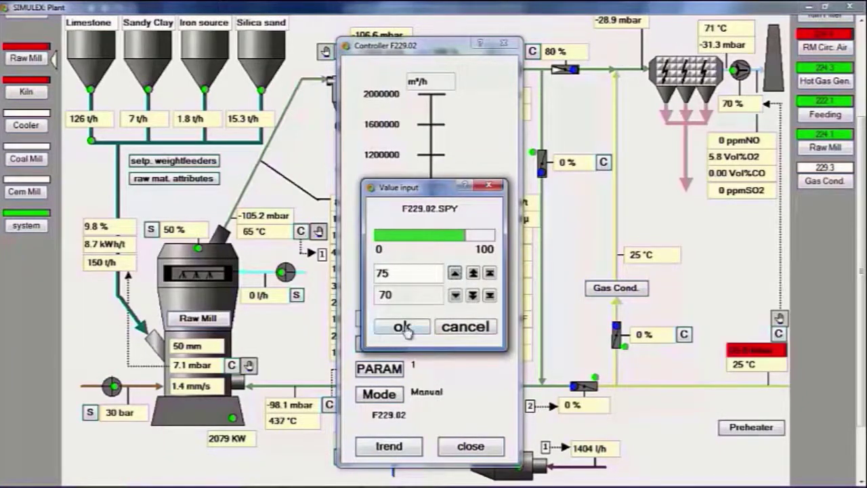
{"action": "left_click", "coordinate": [398, 325]}
{"action": "left_click", "coordinate": [471, 446]}
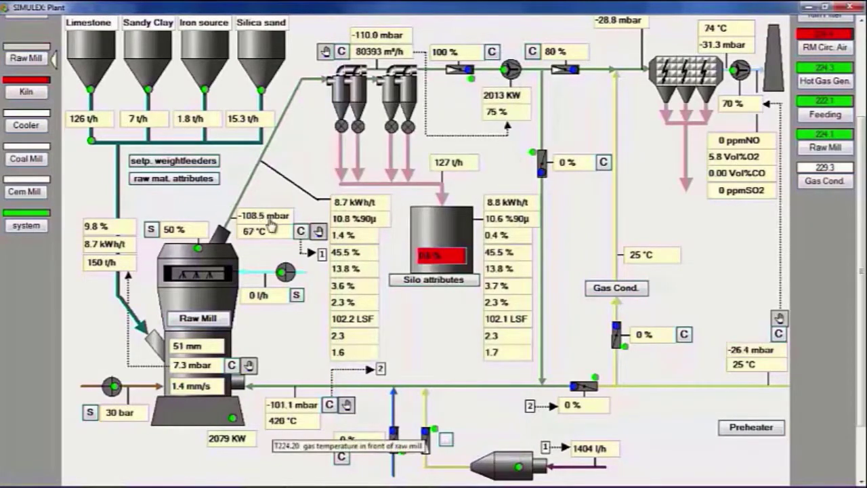
- Open the recirculation damper to 5 % through positioner G224.02 and close the positioner
{"action": "left_click", "coordinate": [604, 163]}
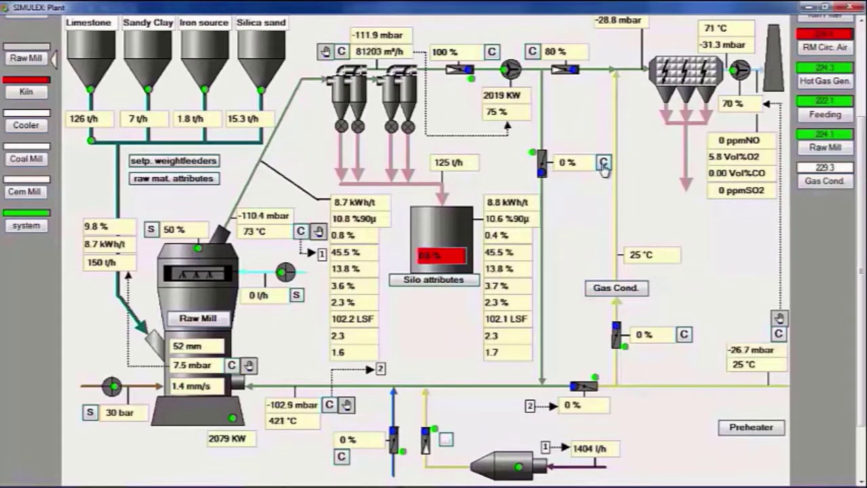
{"action": "left_click", "coordinate": [390, 347]}
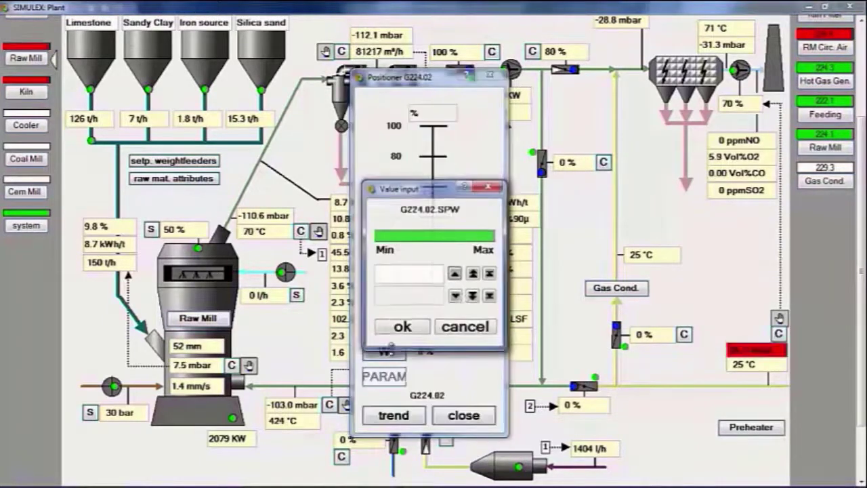
{"action": "left_click", "coordinate": [457, 276]}
{"action": "left_click", "coordinate": [459, 277]}
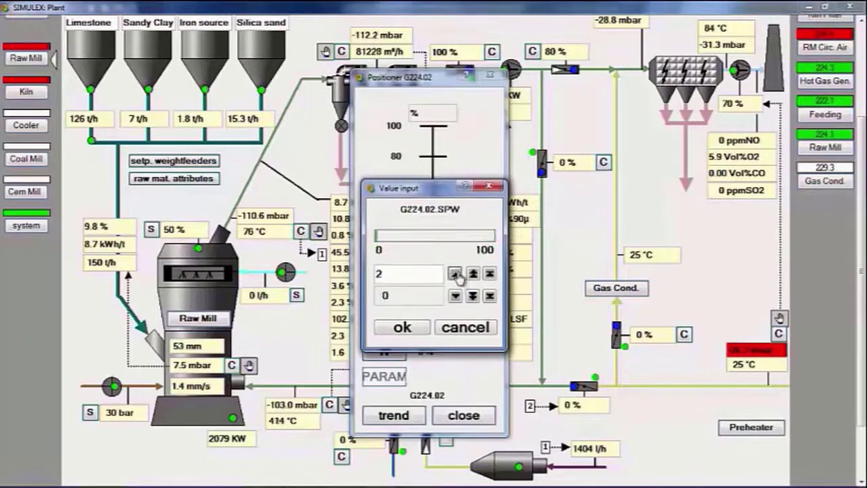
{"action": "left_click", "coordinate": [409, 327]}
{"action": "left_click", "coordinate": [461, 419]}
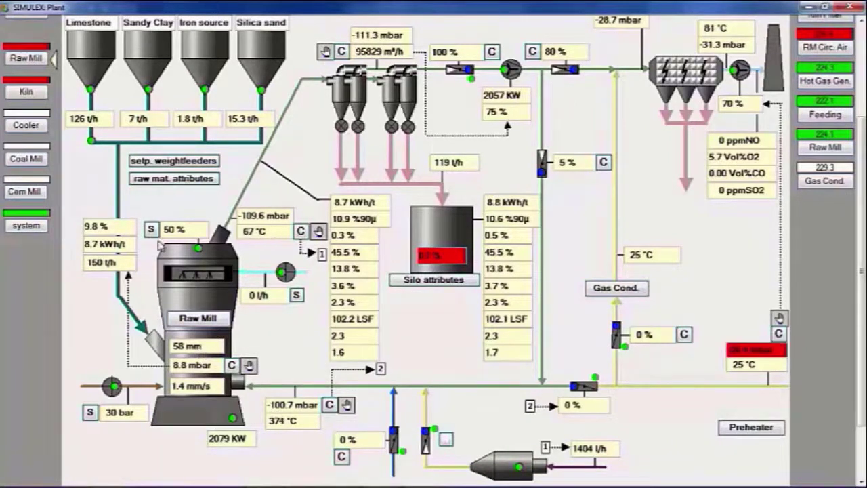
- Raise the mill feed to 200 t/h through the manual output of controller P224.04 and close the controller
{"action": "left_click", "coordinate": [231, 365]}
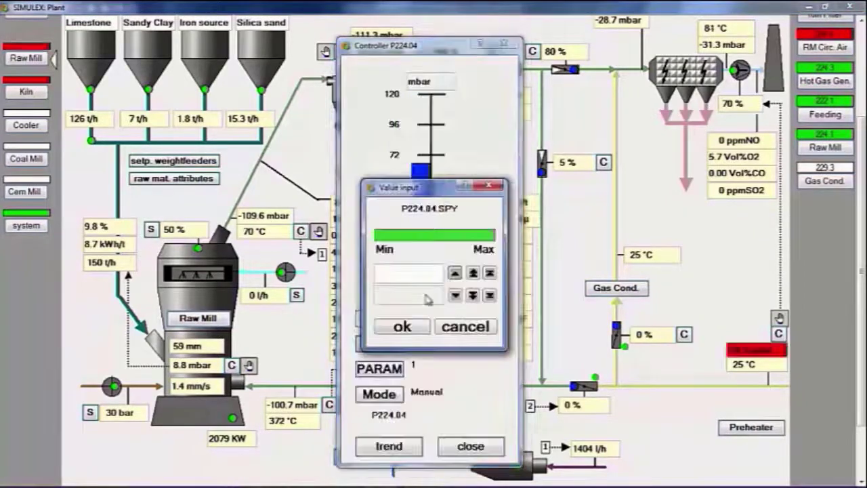
{"action": "left_click", "coordinate": [402, 327]}
{"action": "left_click", "coordinate": [462, 453]}
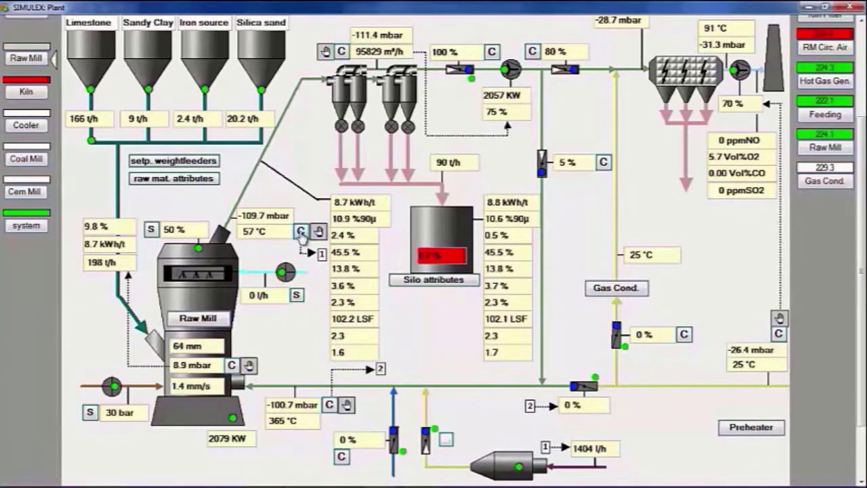
- Lower the manual output of gas temperature controller T224.14 behind the raw mill to 77 %
{"action": "left_click", "coordinate": [300, 231]}
{"action": "left_click", "coordinate": [383, 345]}
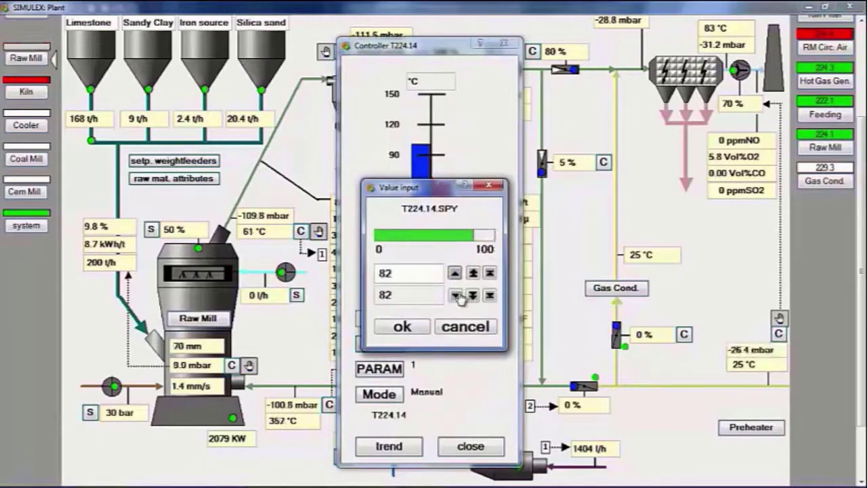
{"action": "left_click", "coordinate": [455, 295]}
{"action": "left_click", "coordinate": [456, 295]}
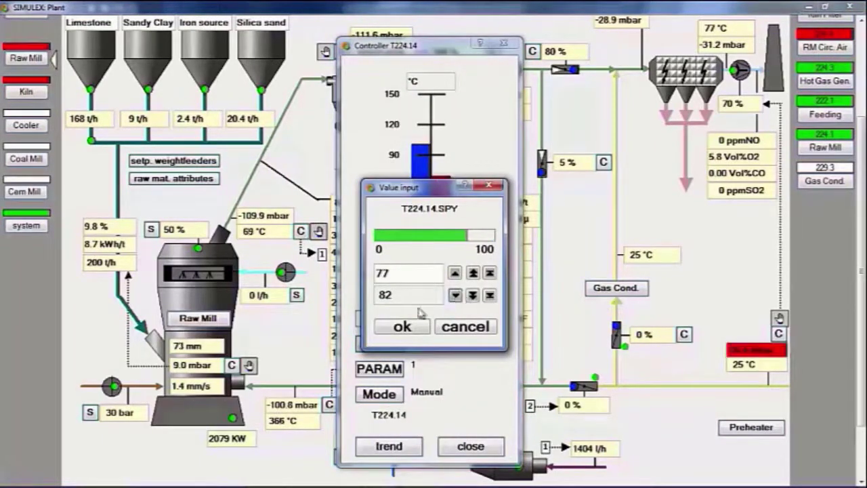
{"action": "left_click", "coordinate": [401, 326]}
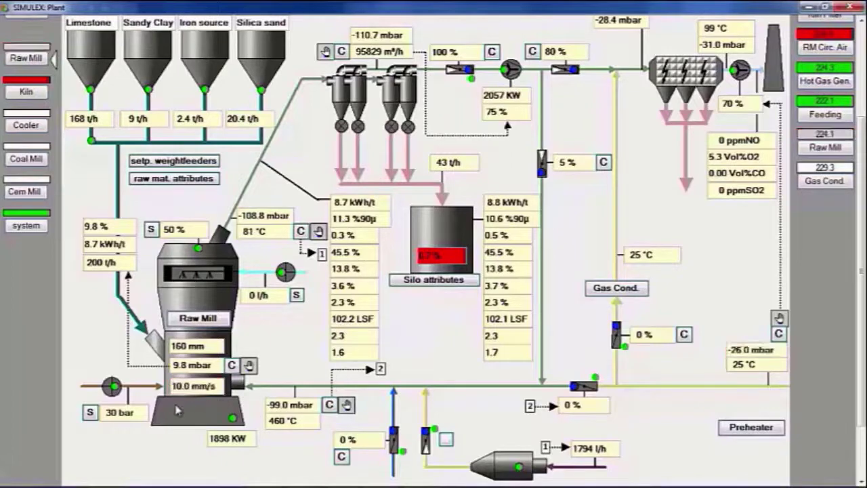
- Raise the raw mill's pressure setpoint P224.22 to 50 bar
{"action": "left_click", "coordinate": [90, 412]}
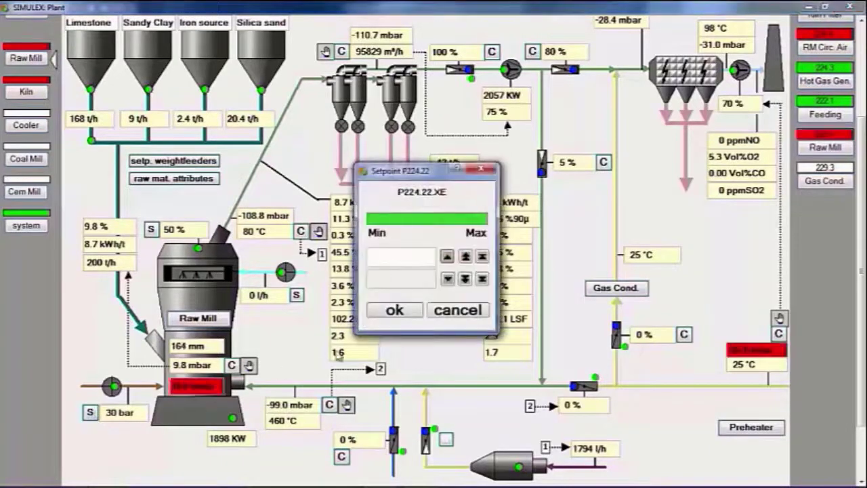
{"action": "left_click", "coordinate": [467, 260]}
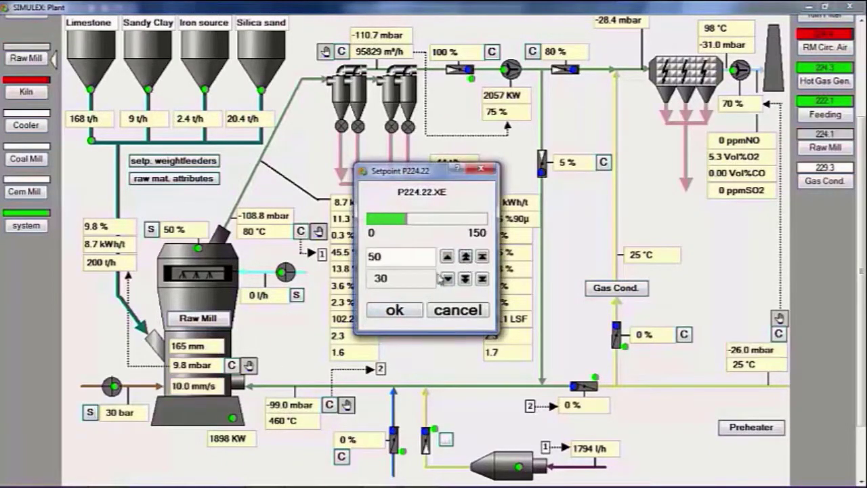
{"action": "left_click", "coordinate": [395, 311]}
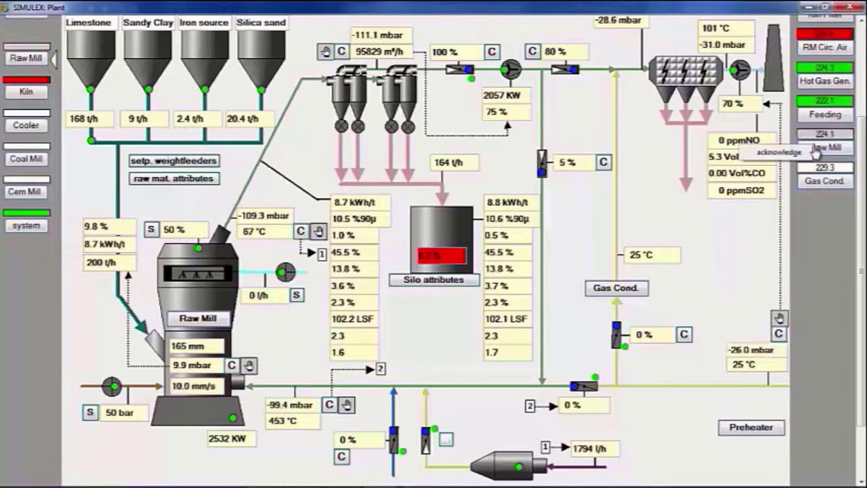
- Raise the raw mill's grinding pressure setpoint P224.22 in two stages, to 60 bar and to 70 bar
{"action": "left_click", "coordinate": [90, 412]}
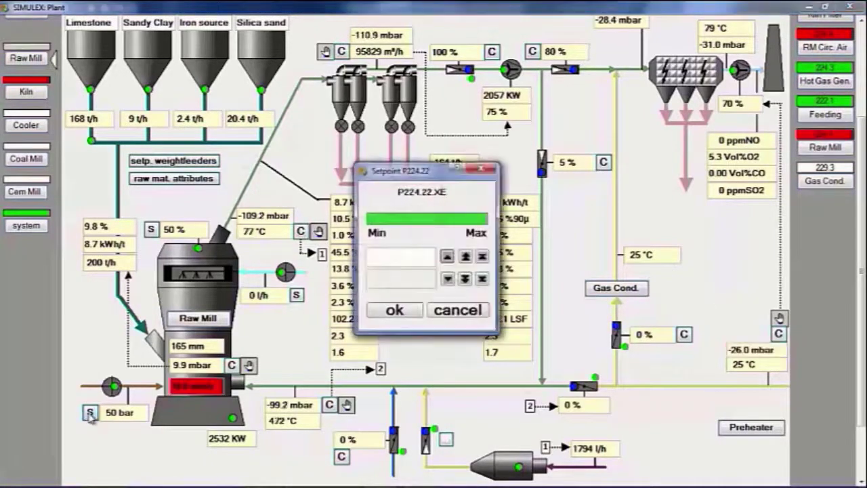
{"action": "left_click", "coordinate": [466, 256]}
{"action": "left_click", "coordinate": [398, 311]}
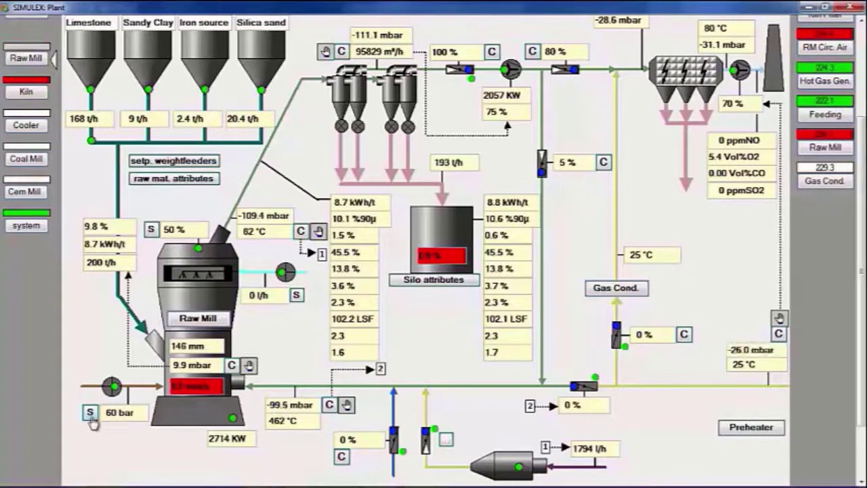
{"action": "left_click", "coordinate": [194, 393]}
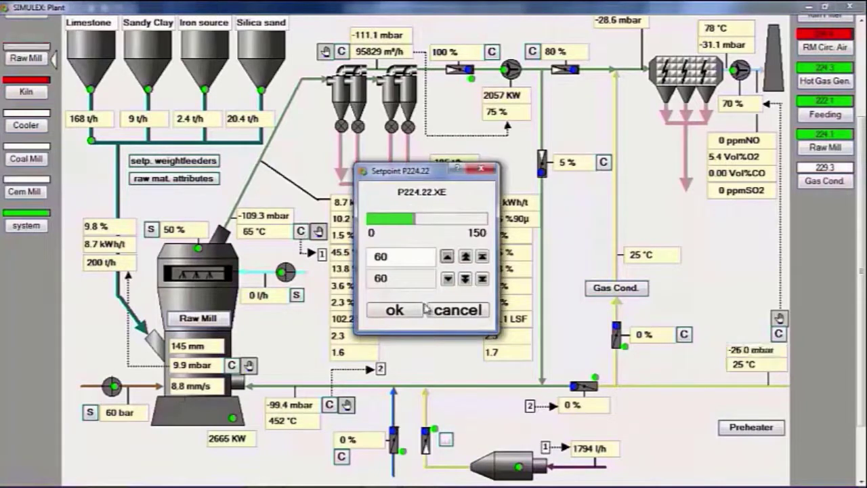
{"action": "left_click", "coordinate": [465, 259]}
{"action": "left_click", "coordinate": [398, 309]}
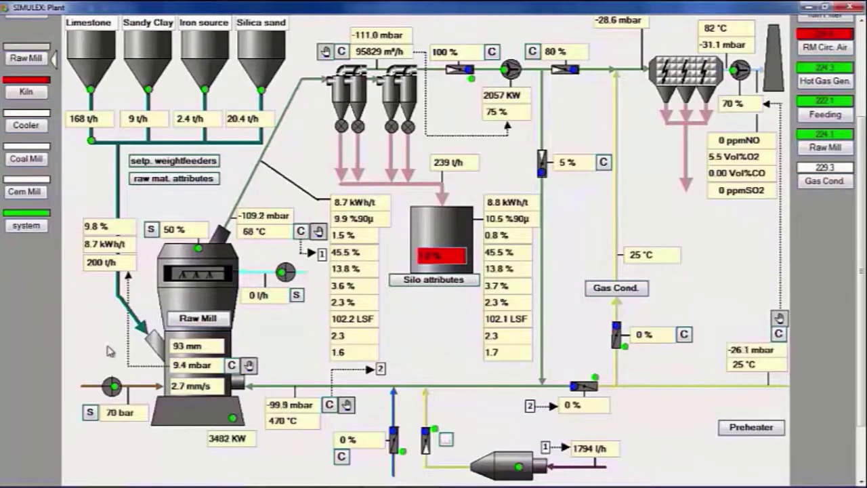
- Raise the mill feed to 250 t/h through the manual output of controller P224.04 and close the controller
{"action": "left_click", "coordinate": [300, 231]}
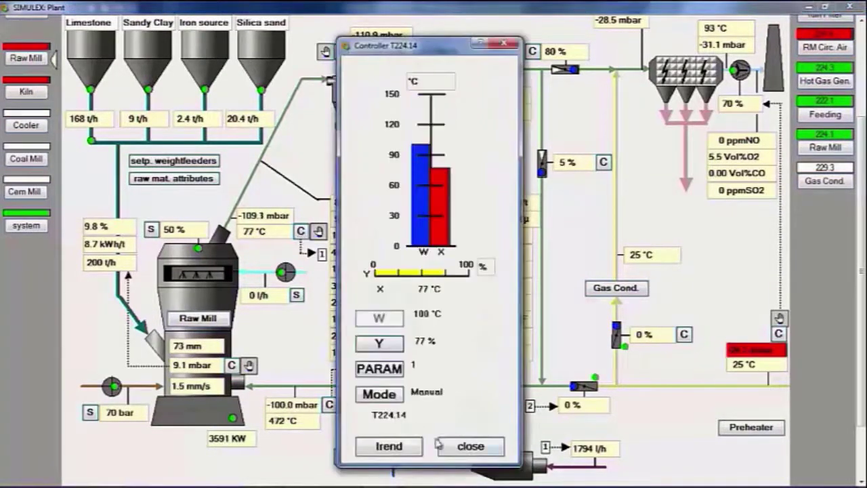
{"action": "left_click", "coordinate": [231, 365]}
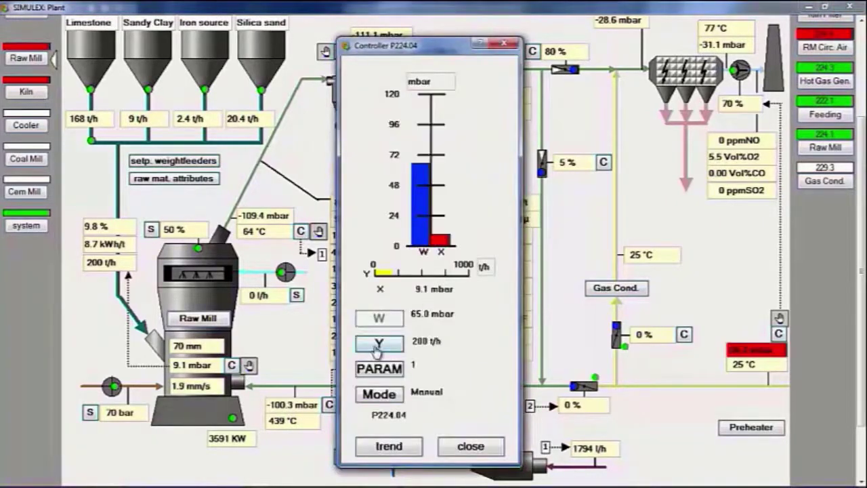
{"action": "left_click", "coordinate": [371, 348]}
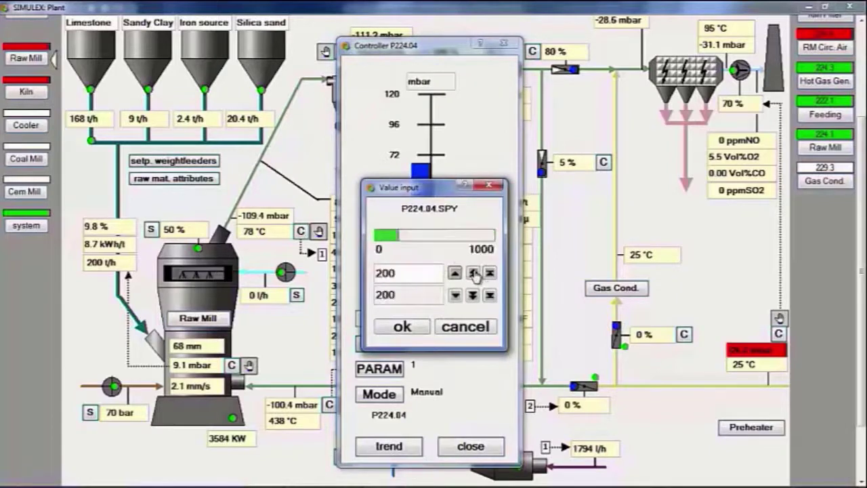
{"action": "left_click", "coordinate": [454, 273]}
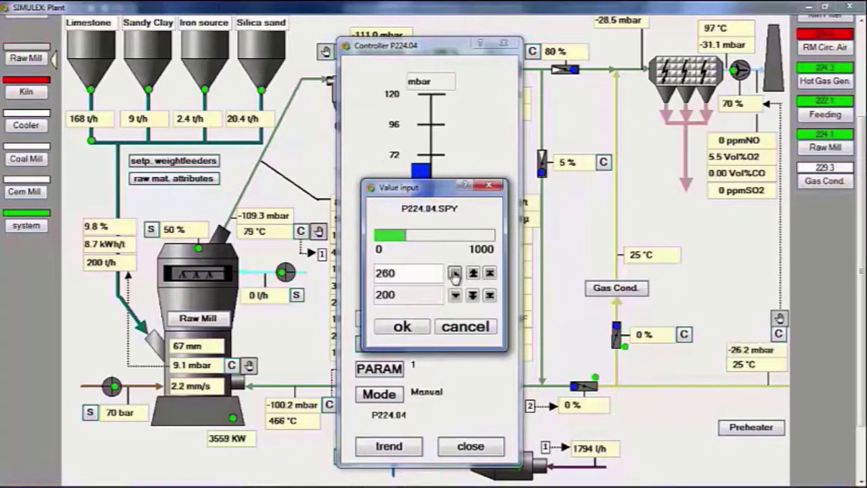
{"action": "left_click", "coordinate": [454, 273]}
{"action": "left_click", "coordinate": [455, 294]}
{"action": "left_click", "coordinate": [454, 294]}
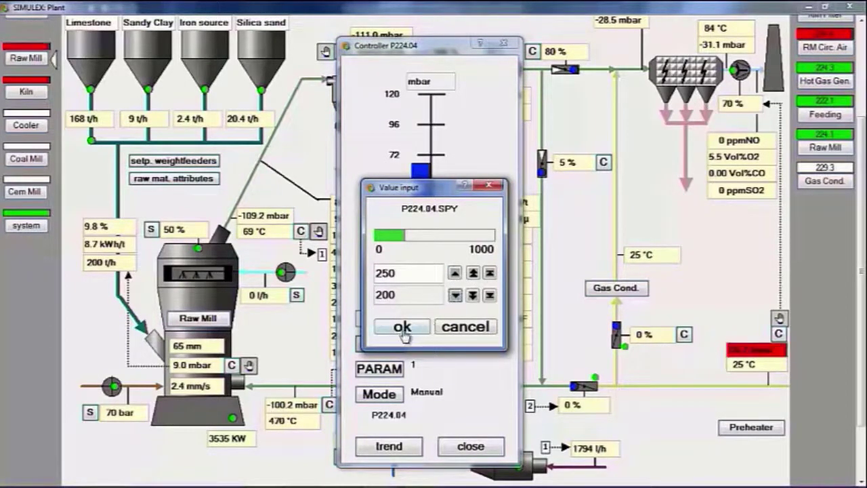
{"action": "left_click", "coordinate": [407, 326]}
{"action": "left_click", "coordinate": [476, 448]}
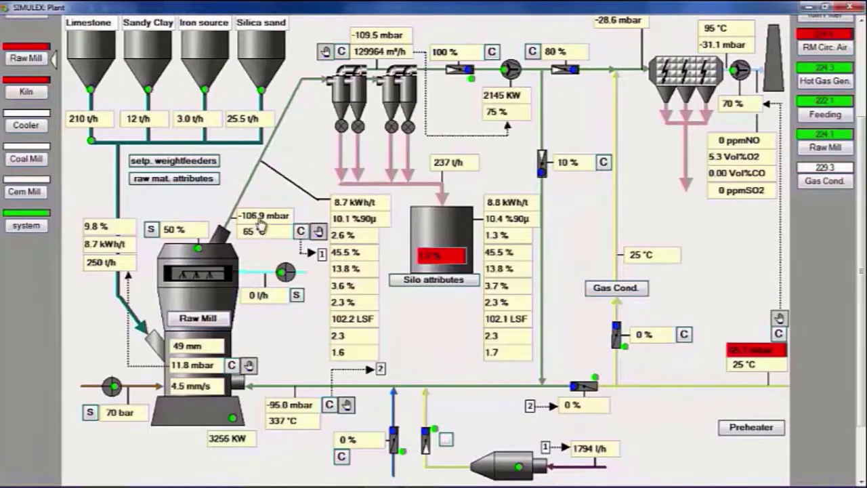
- Lower the manual output of gas temperature controller T224.14 behind the raw mill to 72 % and close the controller
{"action": "mouse_move", "coordinate": [256, 232]}
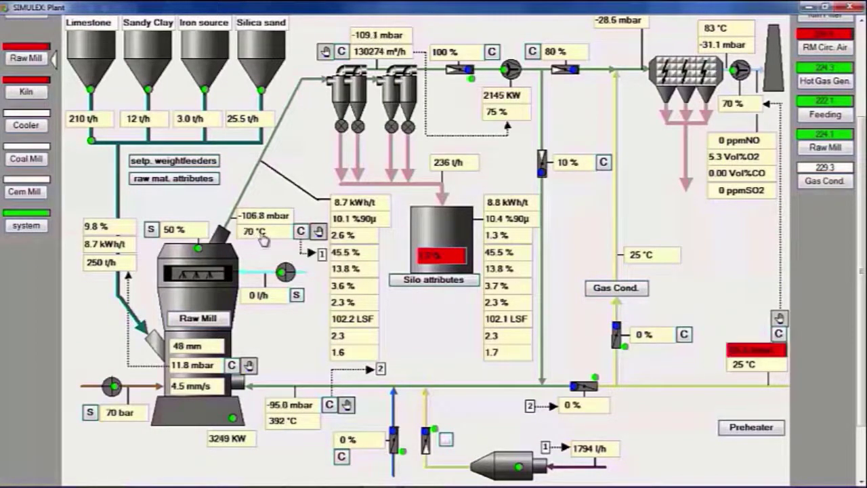
{"action": "left_click", "coordinate": [301, 231]}
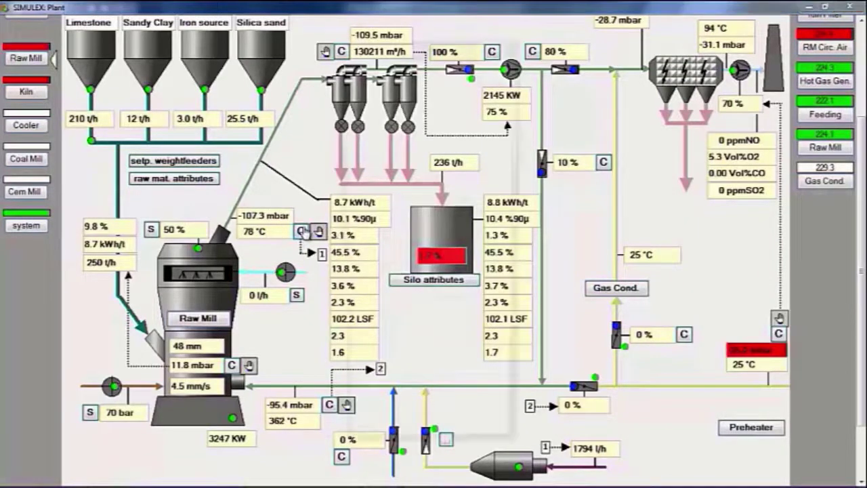
{"action": "left_click", "coordinate": [388, 346]}
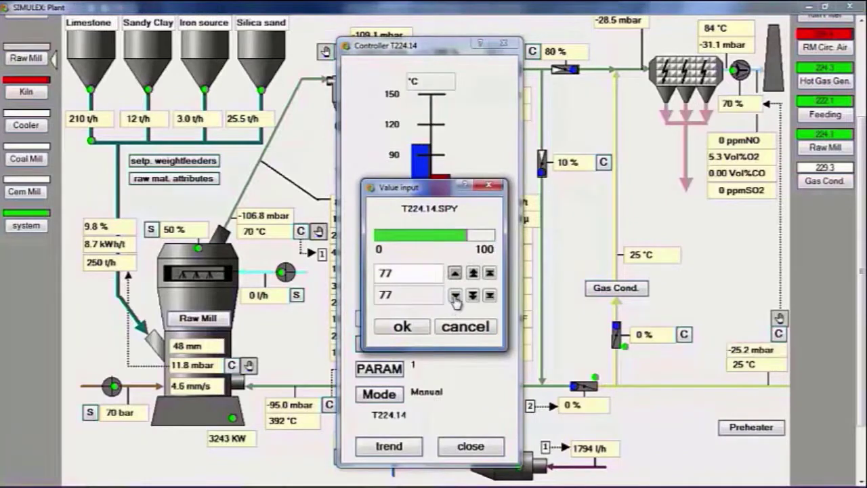
{"action": "left_click", "coordinate": [454, 296]}
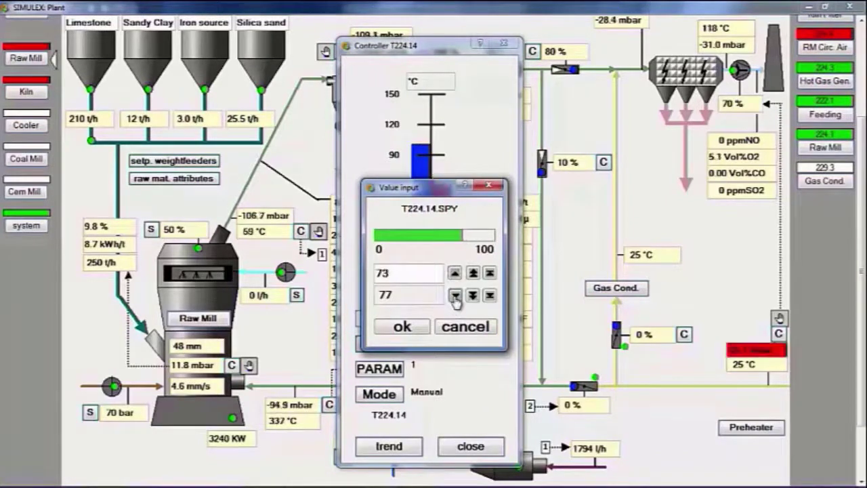
{"action": "left_click", "coordinate": [402, 326]}
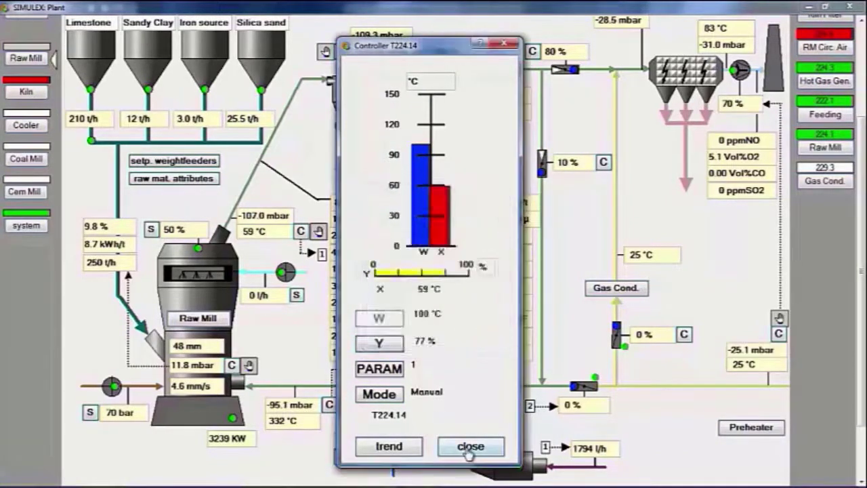
{"action": "left_click", "coordinate": [471, 446]}
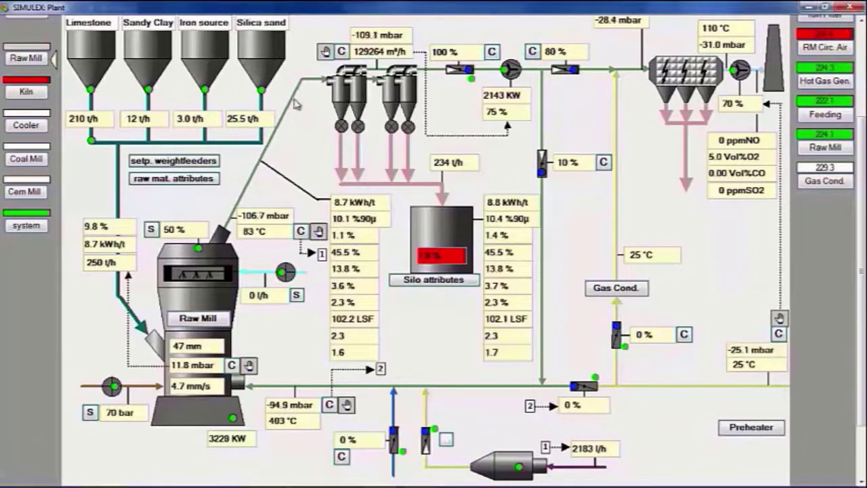
- Raise the manual output of gas flow controller F229.02 to 85 % and close the controller
{"action": "left_click", "coordinate": [341, 52]}
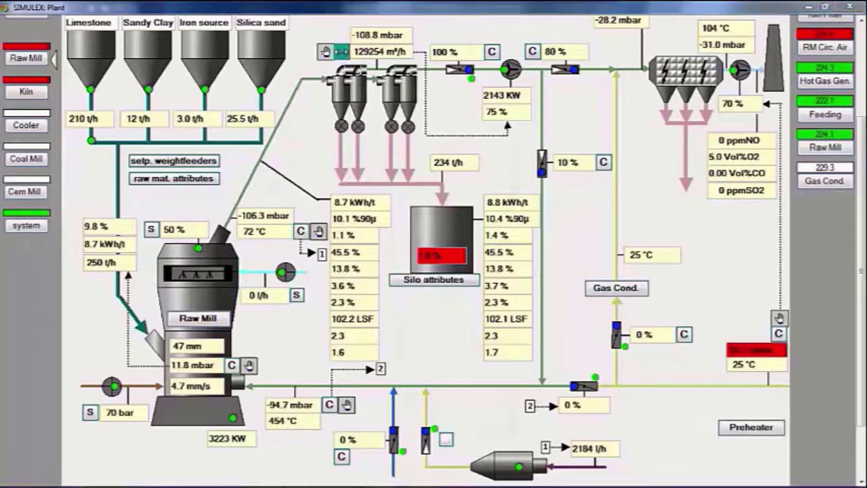
{"action": "left_click", "coordinate": [379, 343]}
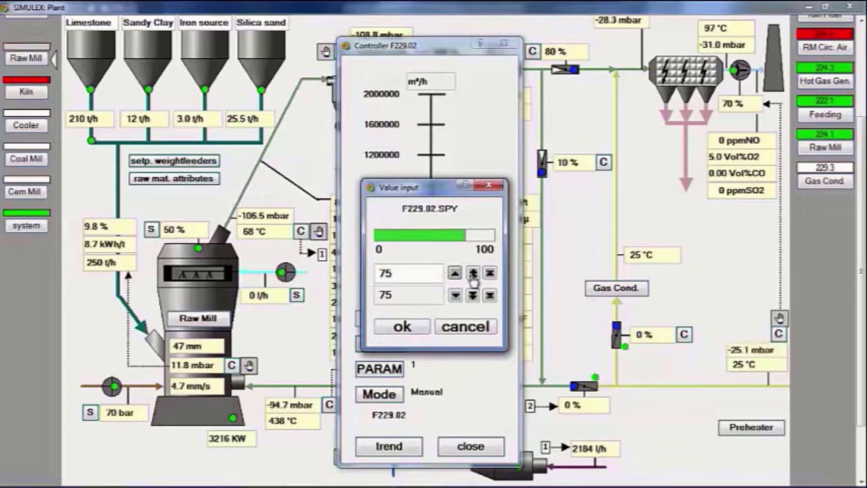
{"action": "left_click", "coordinate": [473, 275]}
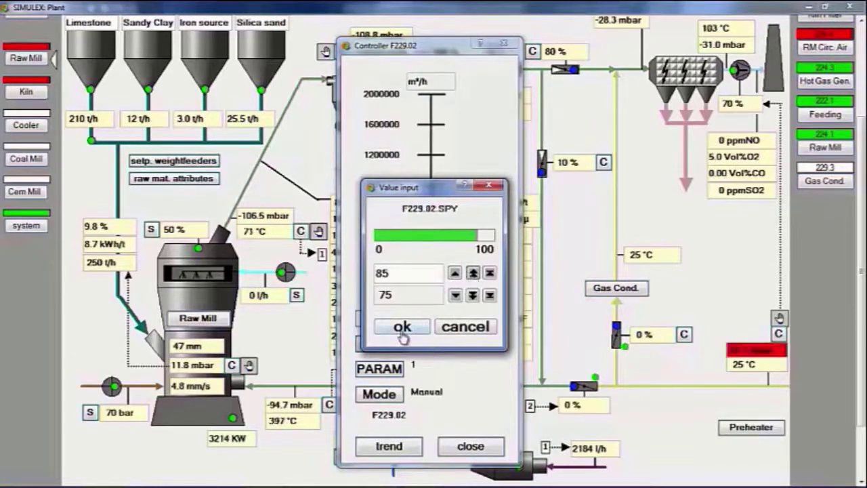
{"action": "key", "text": "Return"}
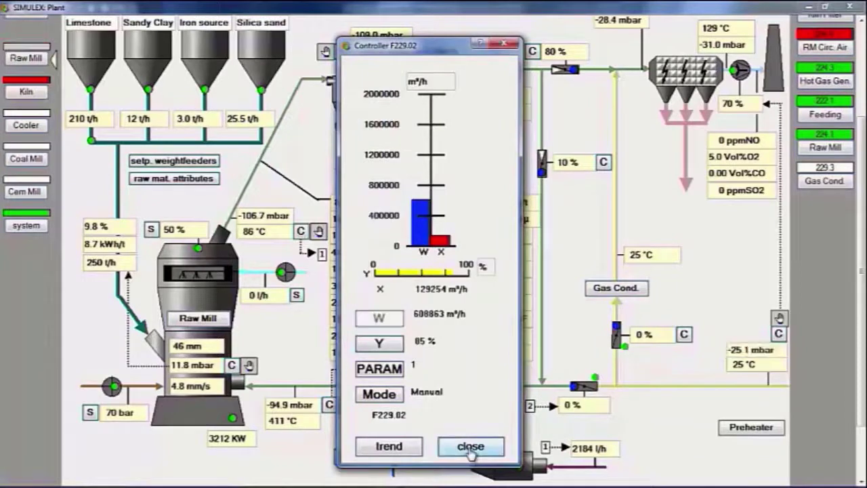
{"action": "left_click", "coordinate": [470, 445]}
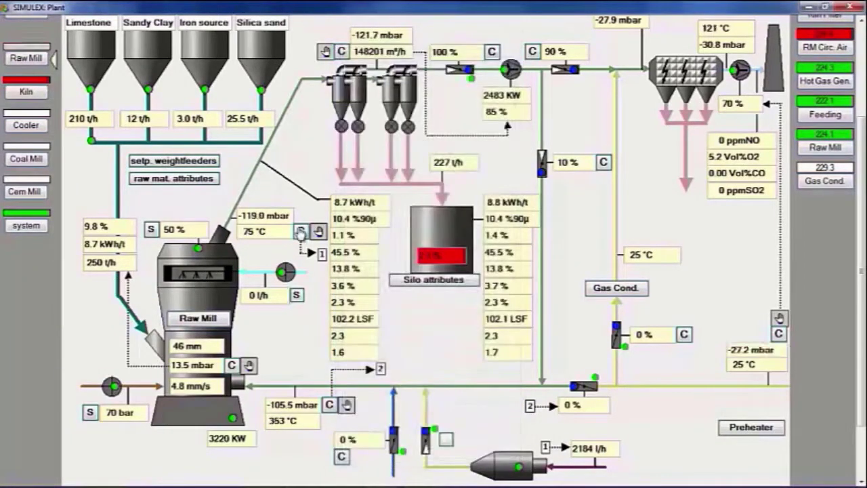
- Lower the manual output of gas temperature controller T224.14 to 67 % and close the controller
{"action": "left_click", "coordinate": [300, 231]}
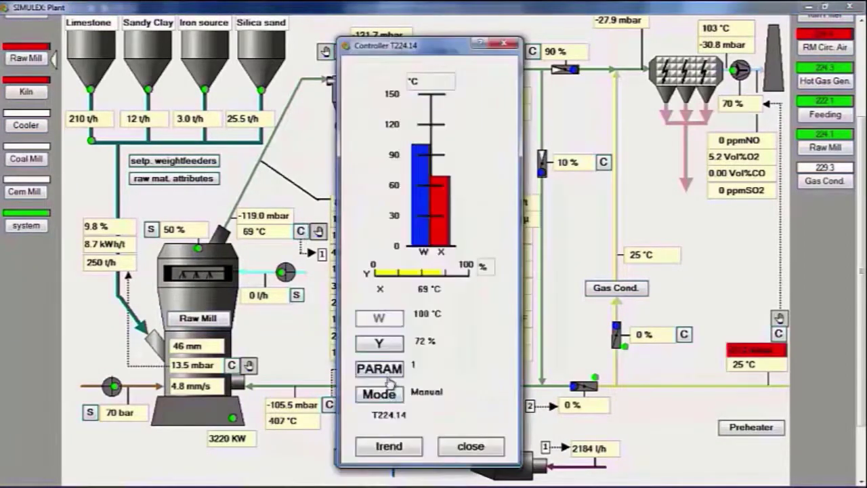
{"action": "left_click", "coordinate": [382, 344]}
{"action": "left_click", "coordinate": [452, 296]}
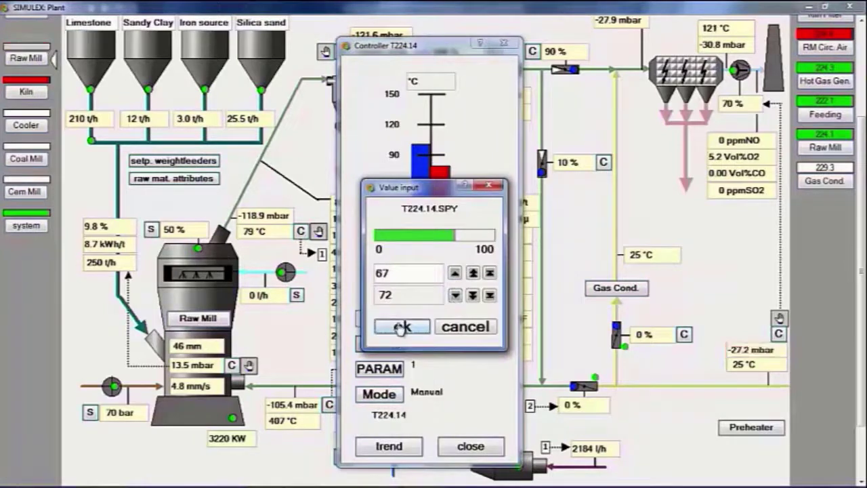
{"action": "left_click", "coordinate": [397, 324]}
{"action": "left_click", "coordinate": [466, 447]}
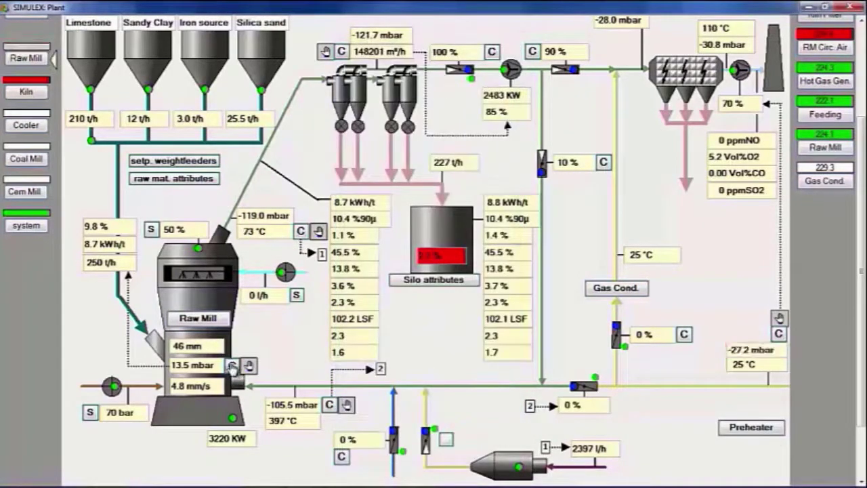
- Raise the raw mill's feed to 300 t/h through controller P224.04 and its grinding pressure setpoint P224.22 to 80 bar
{"action": "left_click", "coordinate": [232, 366]}
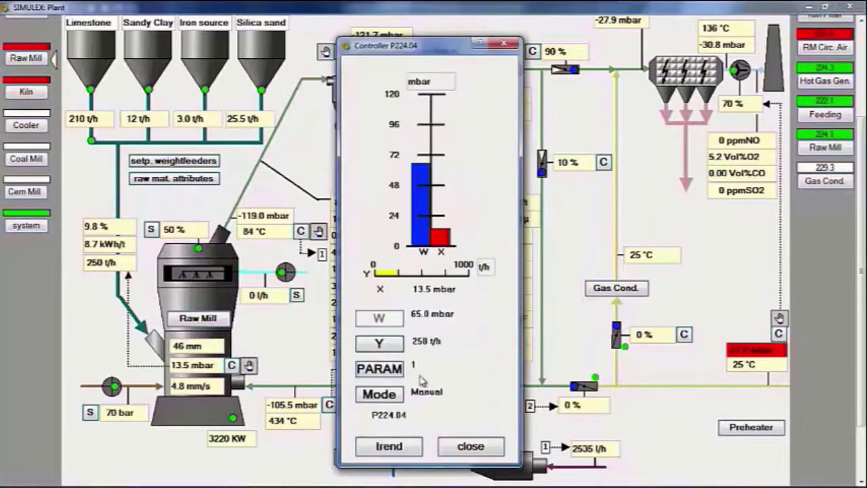
{"action": "left_click", "coordinate": [376, 343]}
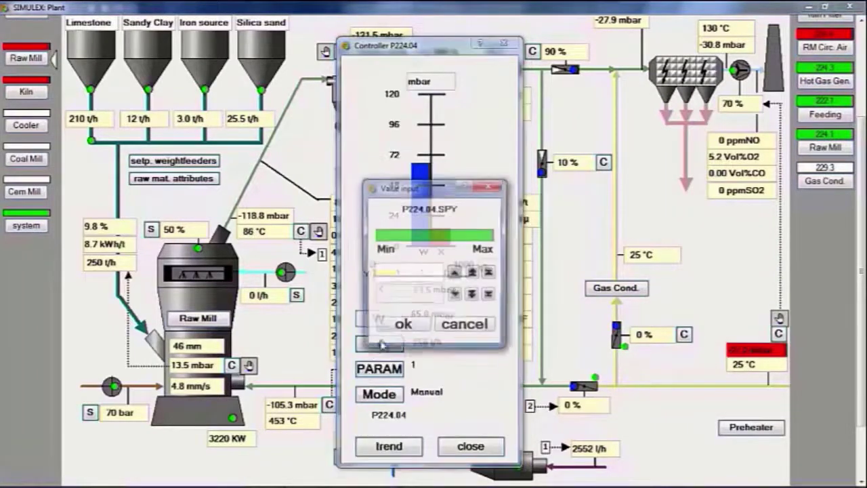
{"action": "left_click", "coordinate": [454, 273]}
{"action": "left_click", "coordinate": [402, 326]}
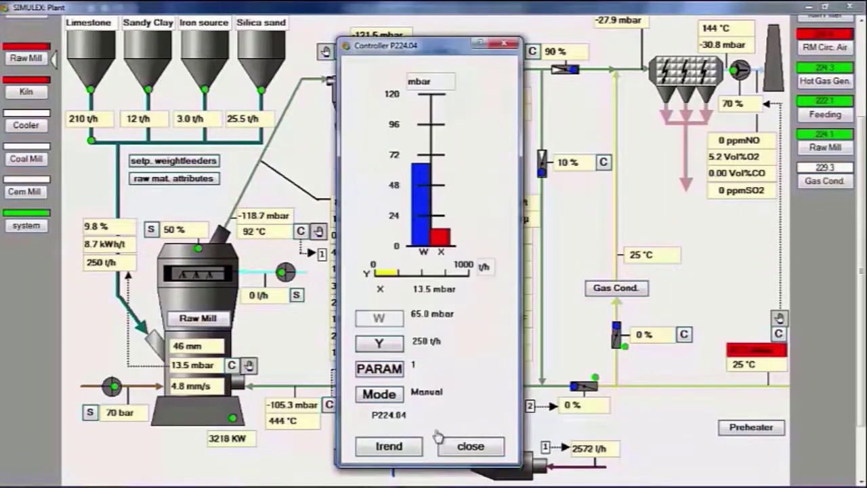
{"action": "left_click", "coordinate": [468, 453]}
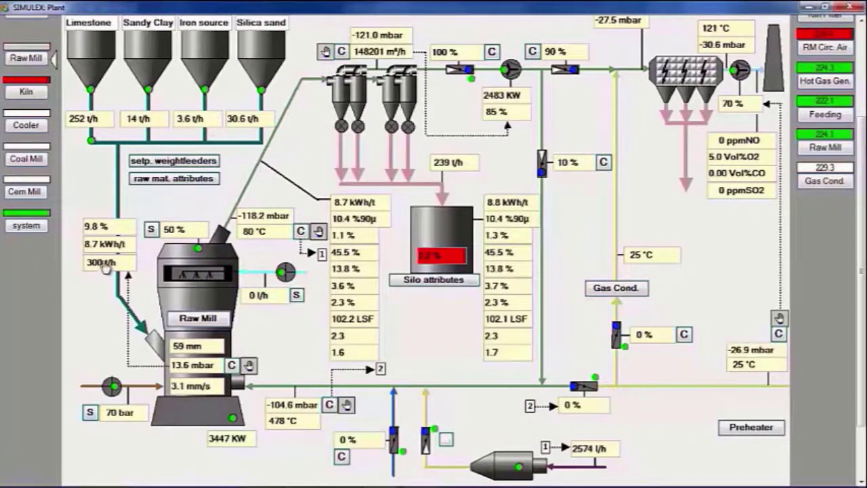
{"action": "left_click", "coordinate": [90, 412]}
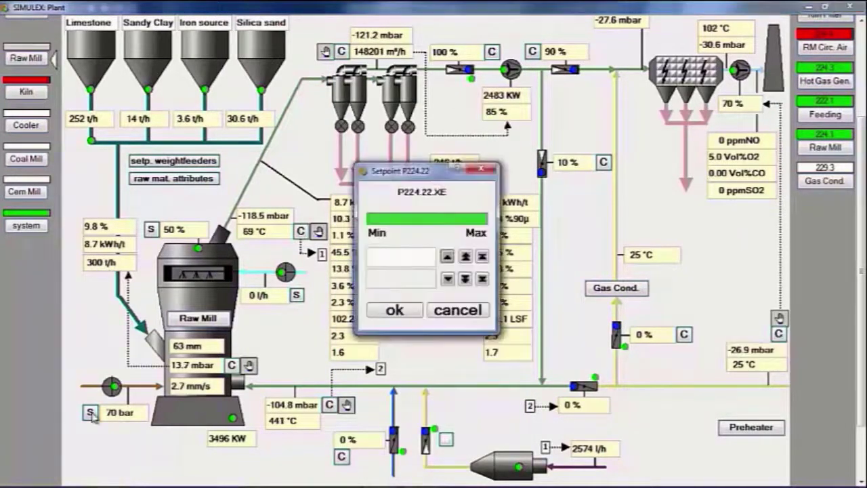
{"action": "left_click", "coordinate": [395, 311]}
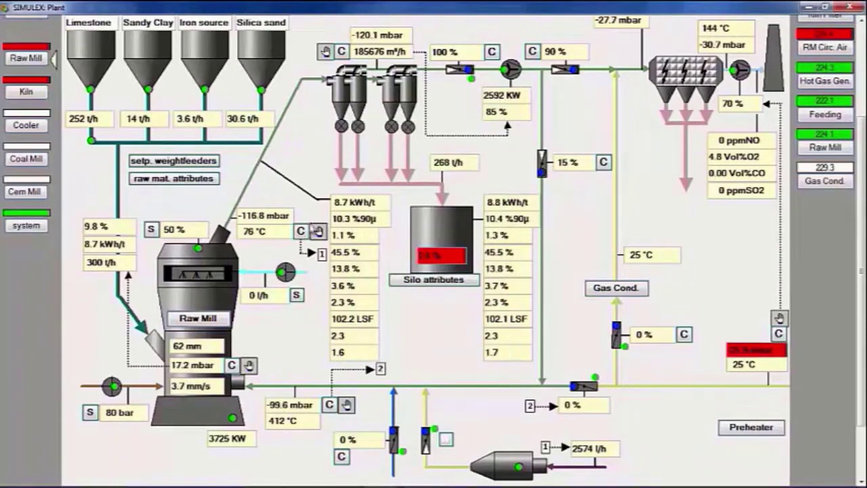
- Raise the manual output of gas flow controller F229.02 to 90 % and close the controller
{"action": "left_click", "coordinate": [341, 51]}
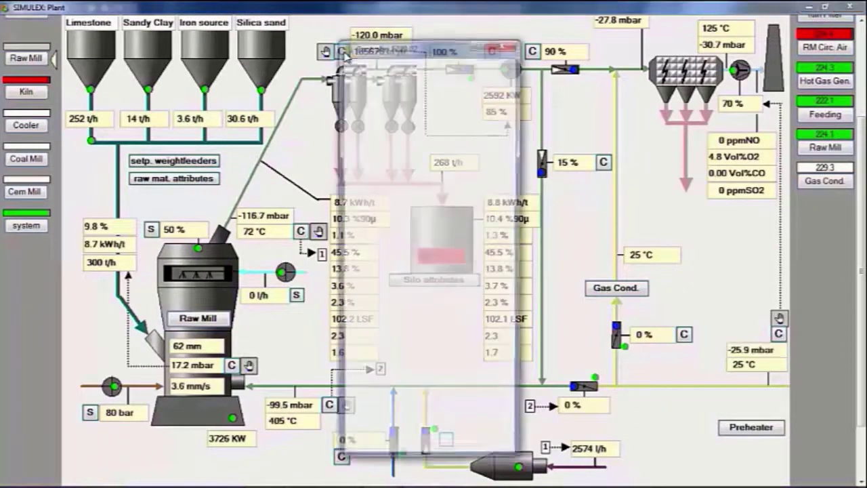
{"action": "left_click", "coordinate": [387, 344]}
{"action": "left_click", "coordinate": [455, 274]}
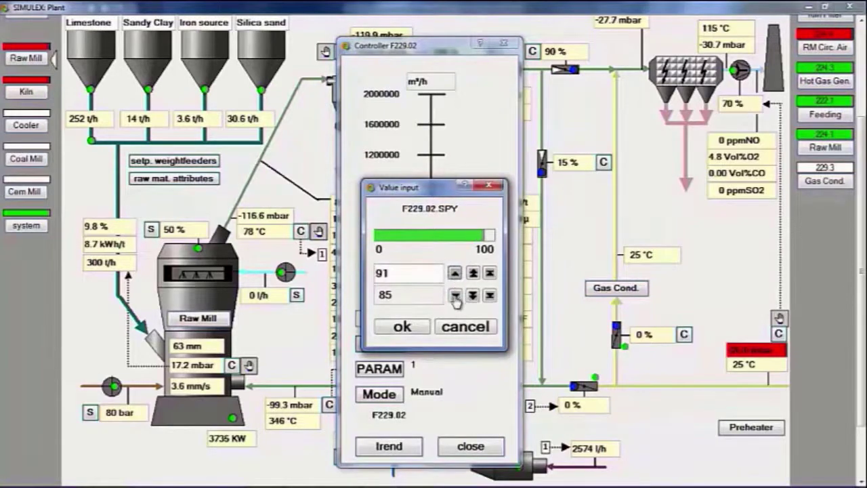
{"action": "left_click", "coordinate": [456, 296]}
{"action": "left_click", "coordinate": [409, 325]}
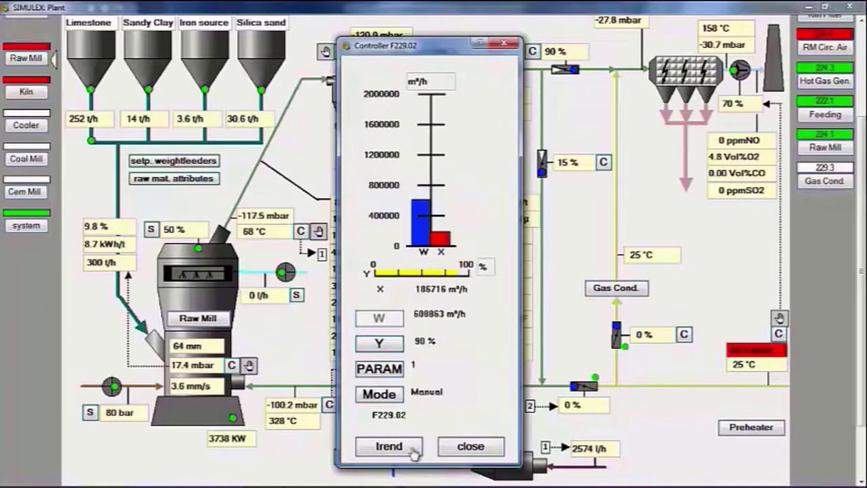
{"action": "left_click", "coordinate": [468, 447]}
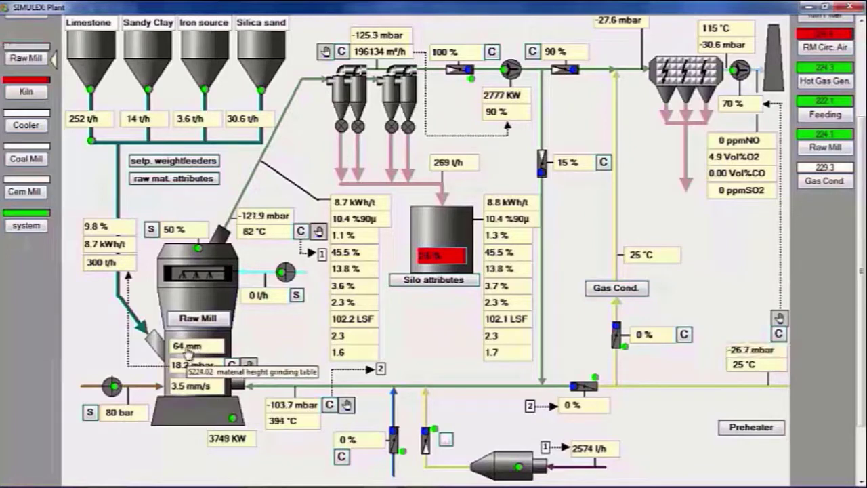
- Raise the raw mill's feed to 350 t/h through the manual output of controller P224.04 and close the controller
{"action": "left_click", "coordinate": [231, 365]}
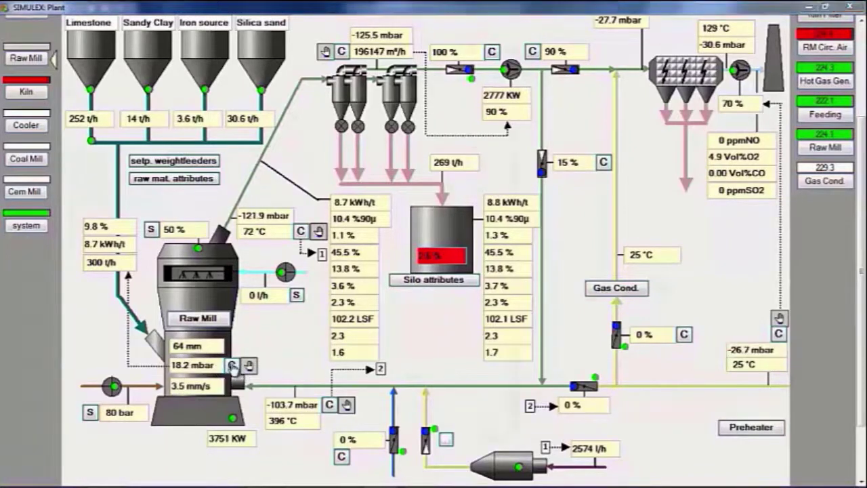
{"action": "left_click", "coordinate": [379, 344]}
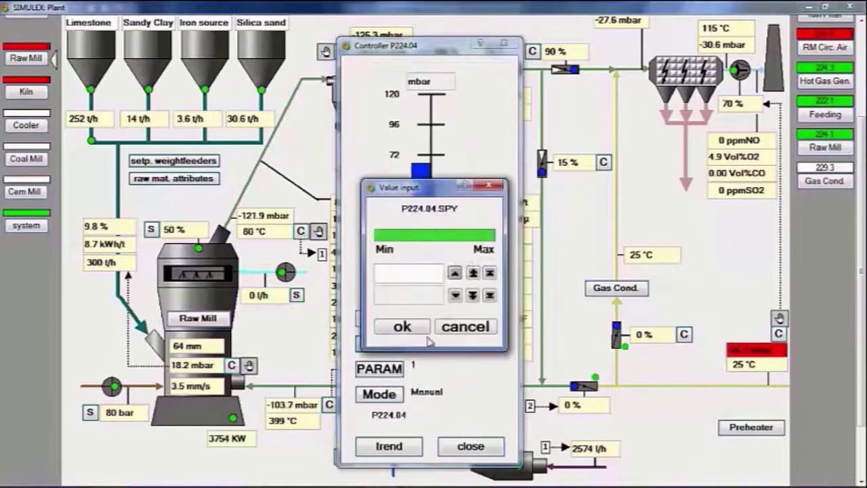
{"action": "left_click", "coordinate": [455, 273]}
{"action": "left_click", "coordinate": [455, 273]}
{"action": "left_click", "coordinate": [455, 273]}
{"action": "left_click", "coordinate": [402, 327]}
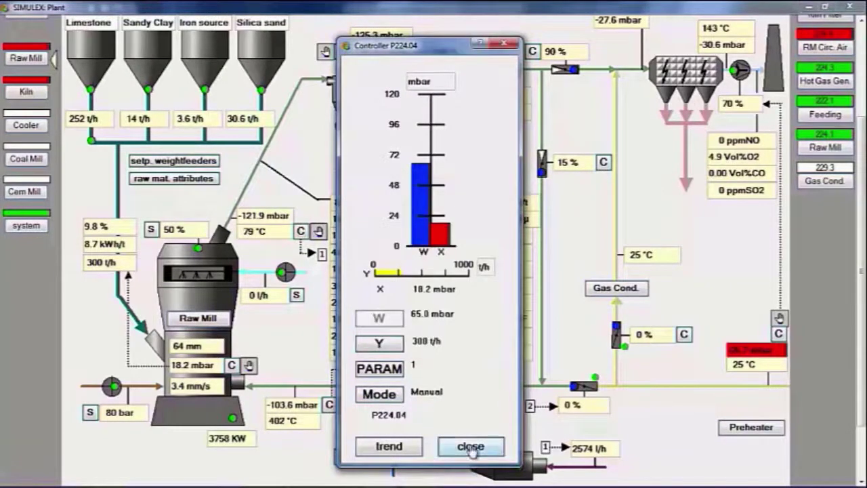
{"action": "left_click", "coordinate": [471, 448]}
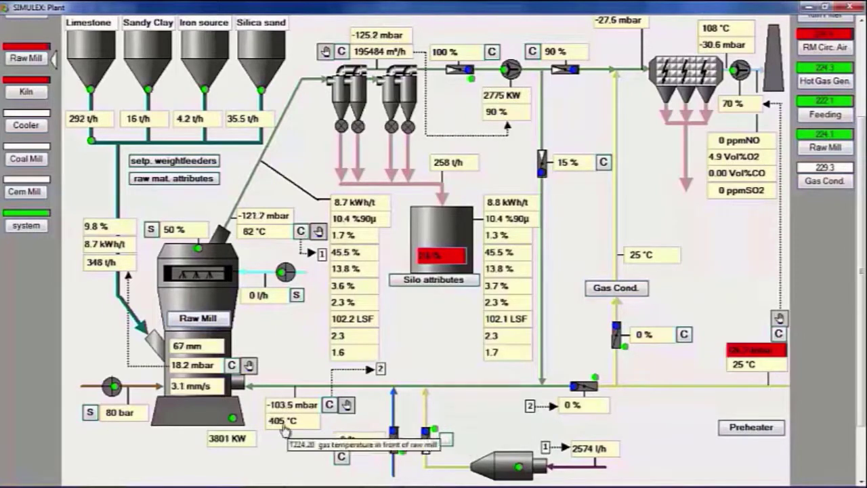
- Lower the manual output of gas temperature controller T224.14 to 62 % and close the controller
{"action": "left_click", "coordinate": [300, 232]}
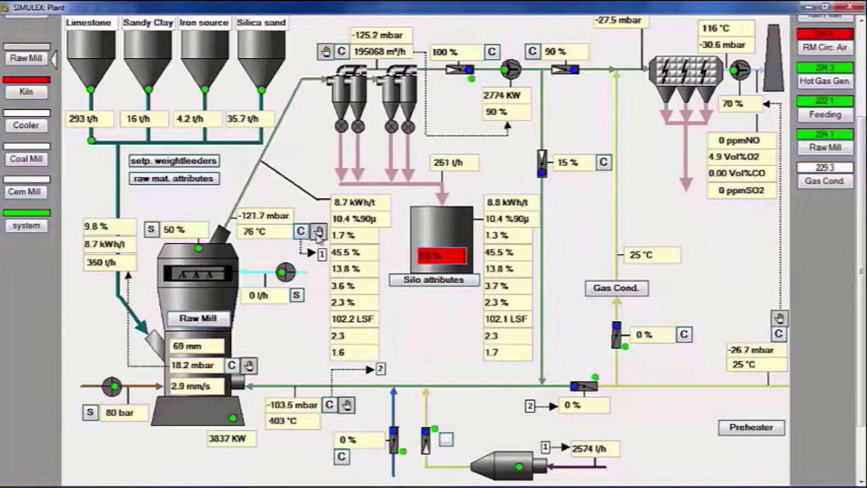
{"action": "left_click", "coordinate": [378, 349]}
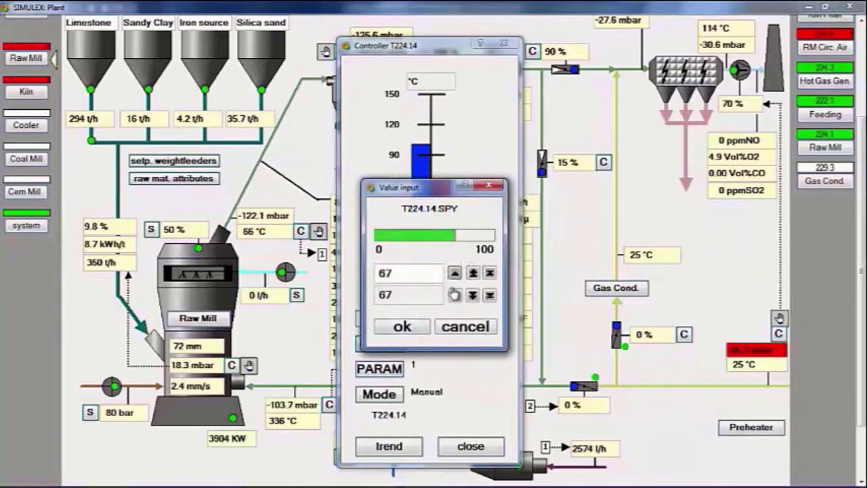
{"action": "left_click", "coordinate": [453, 296]}
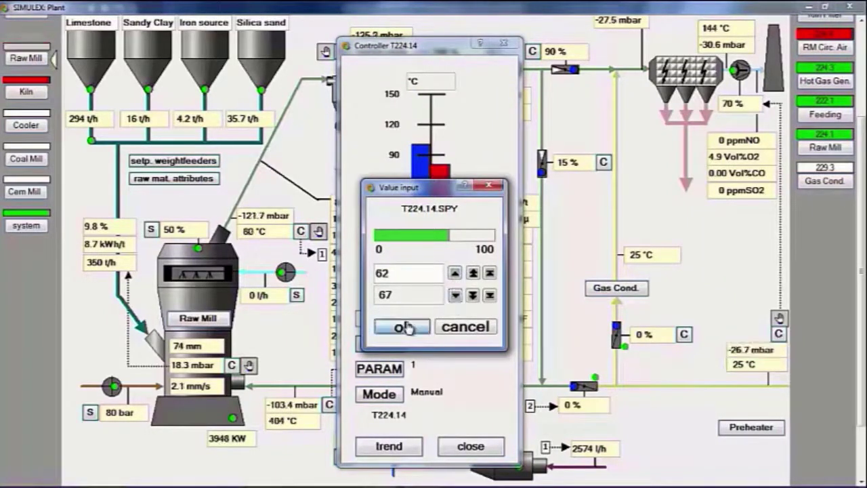
{"action": "left_click", "coordinate": [402, 326]}
{"action": "left_click", "coordinate": [470, 447]}
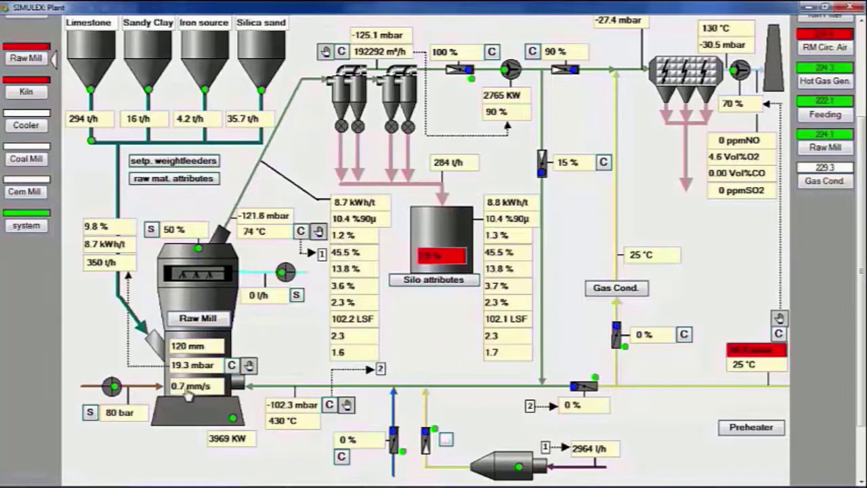
- Raise the raw mill's grinding pressure setpoint P224.22 in two stages, first to 90 bar and finally to 100 bar
{"action": "left_click", "coordinate": [193, 364]}
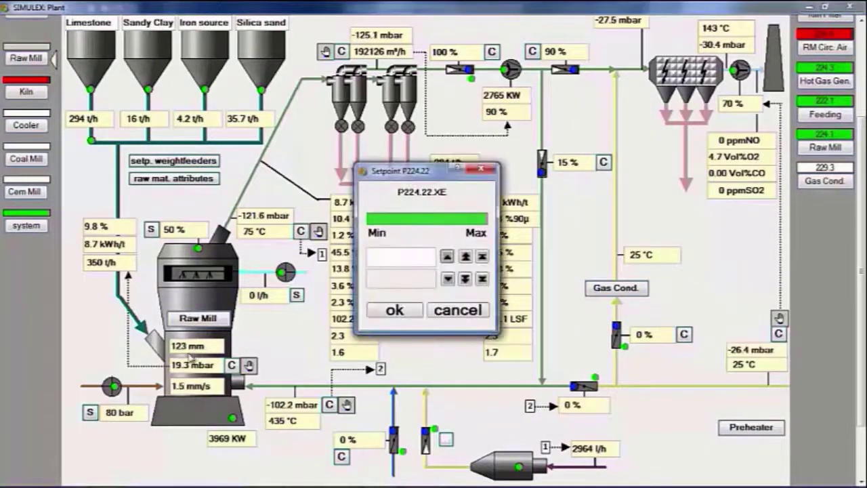
{"action": "left_click", "coordinate": [465, 257]}
{"action": "left_click", "coordinate": [396, 310]}
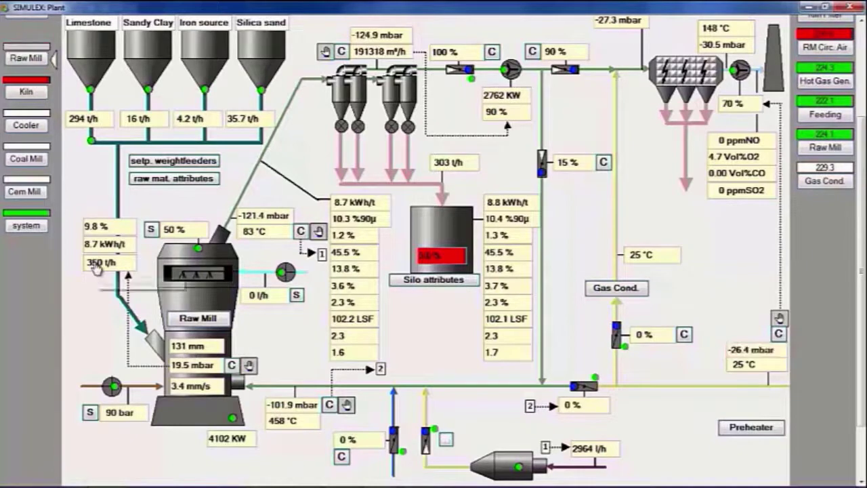
{"action": "left_click", "coordinate": [90, 412]}
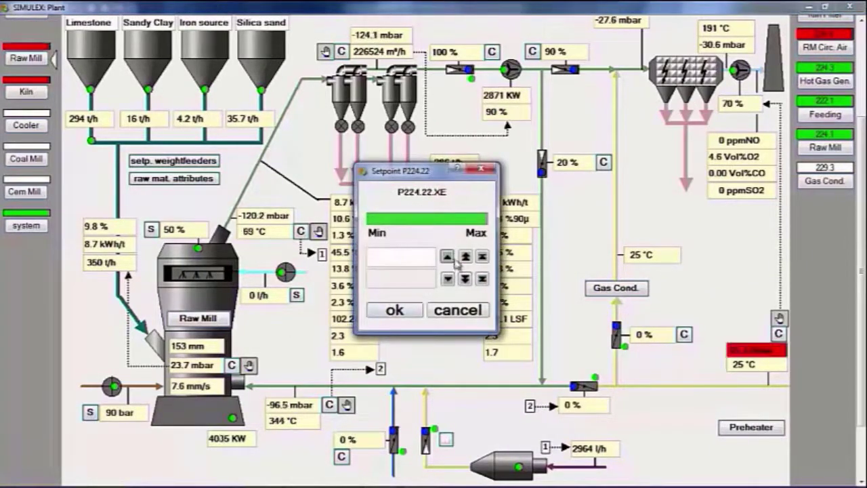
{"action": "left_click", "coordinate": [466, 257]}
{"action": "left_click", "coordinate": [395, 311]}
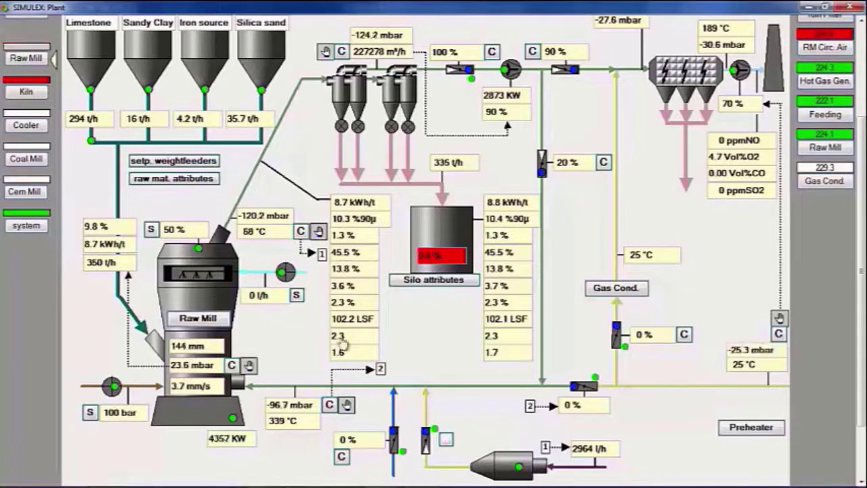
- Raise the manual output of gas flow controller F229.02 to 100 % and close the controller
{"action": "left_click", "coordinate": [533, 51]}
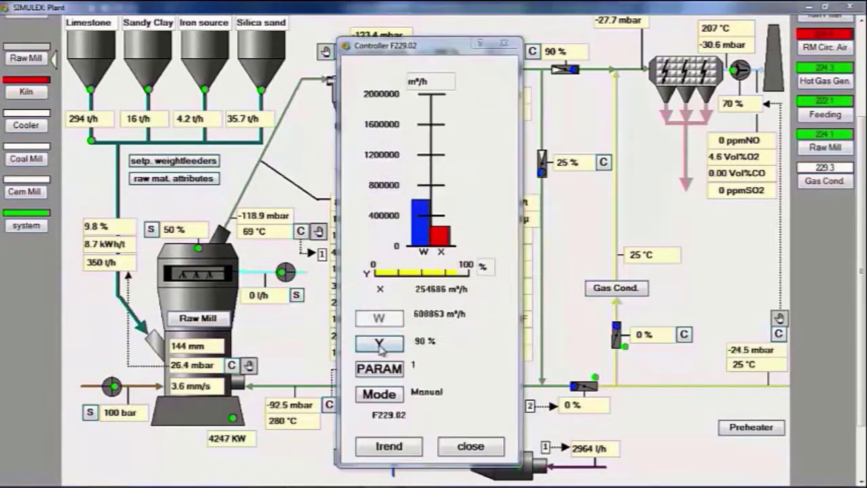
{"action": "left_click", "coordinate": [382, 343]}
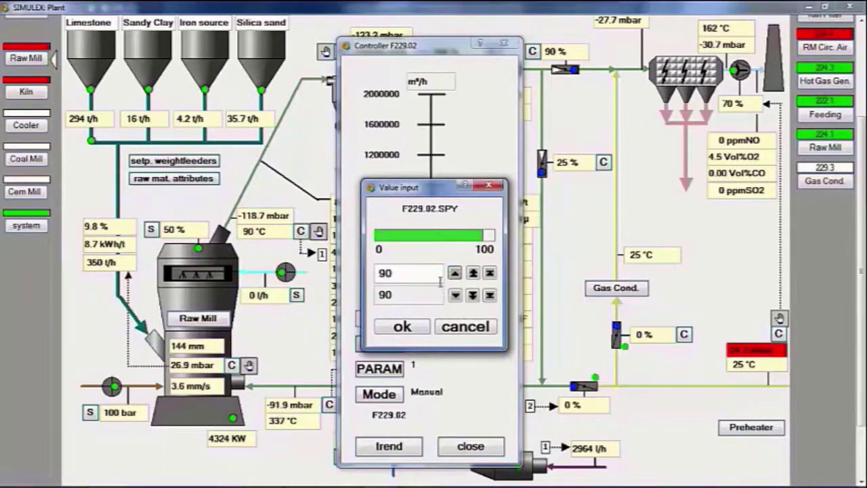
{"action": "left_click", "coordinate": [473, 272]}
{"action": "left_click", "coordinate": [403, 327]}
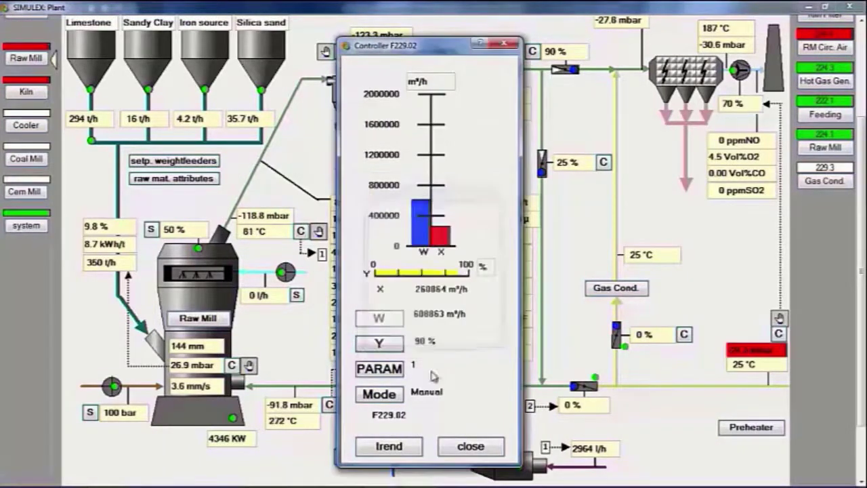
{"action": "left_click", "coordinate": [470, 446]}
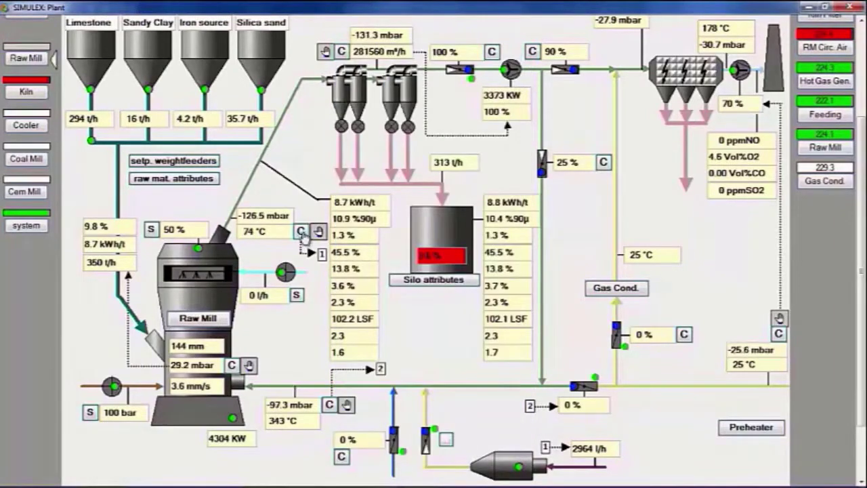
- Lower the manual output of gas temperature controller T224.14 to 57 % and close the controller
{"action": "left_click", "coordinate": [300, 231]}
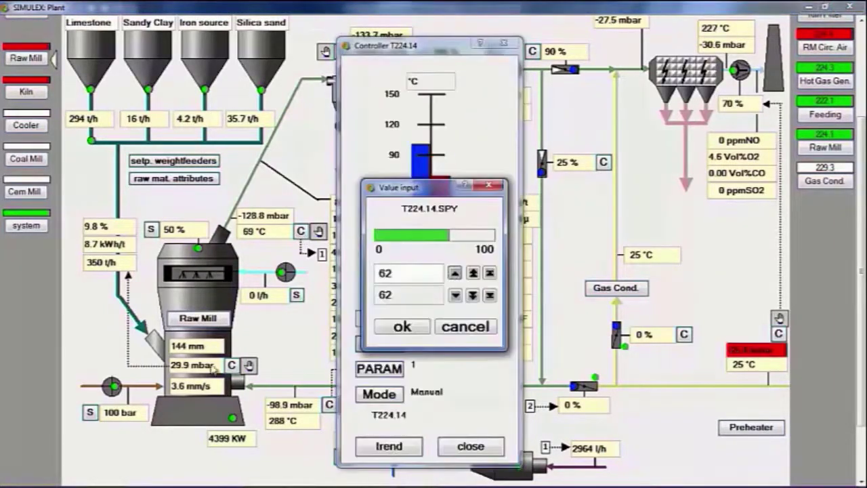
{"action": "left_click", "coordinate": [455, 295]}
{"action": "left_click", "coordinate": [456, 296]}
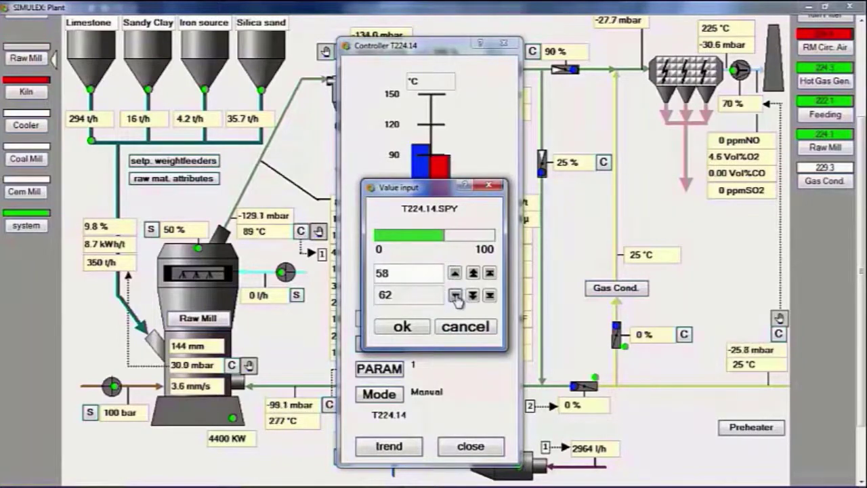
{"action": "left_click", "coordinate": [455, 296]}
{"action": "left_click", "coordinate": [402, 327]}
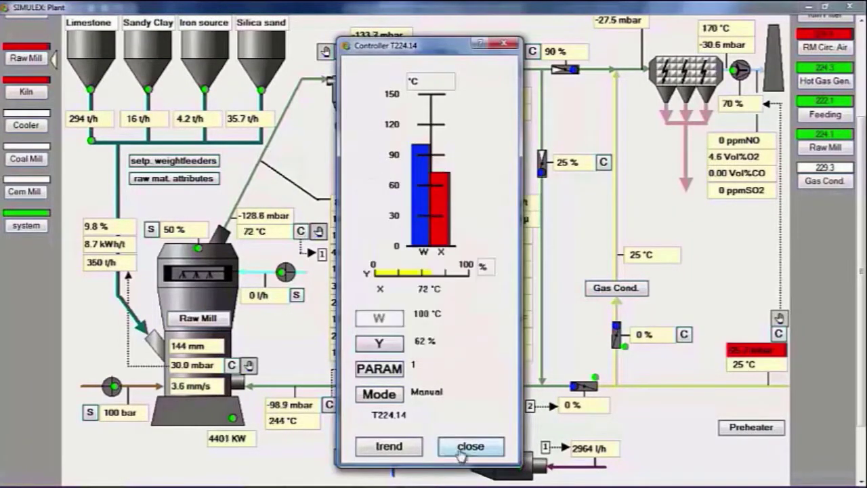
{"action": "left_click", "coordinate": [470, 447]}
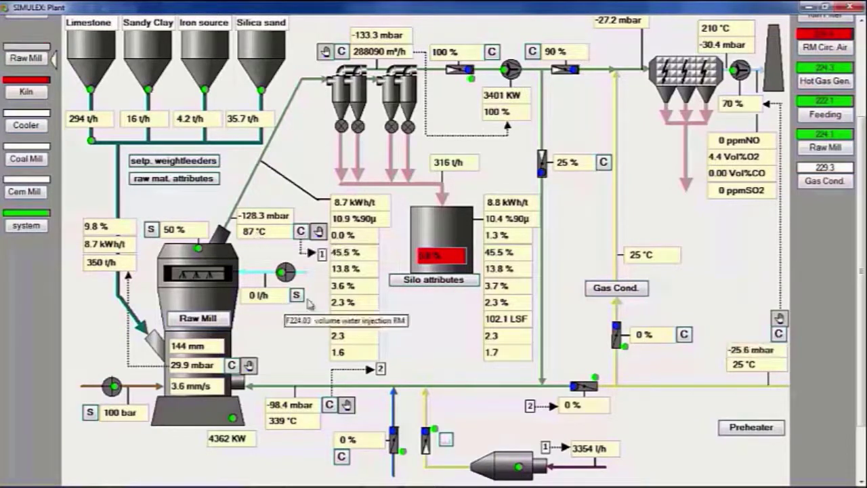
- Lower the raw mill's separator setpoint S224.01 to 45 %
{"action": "left_click", "coordinate": [151, 231]}
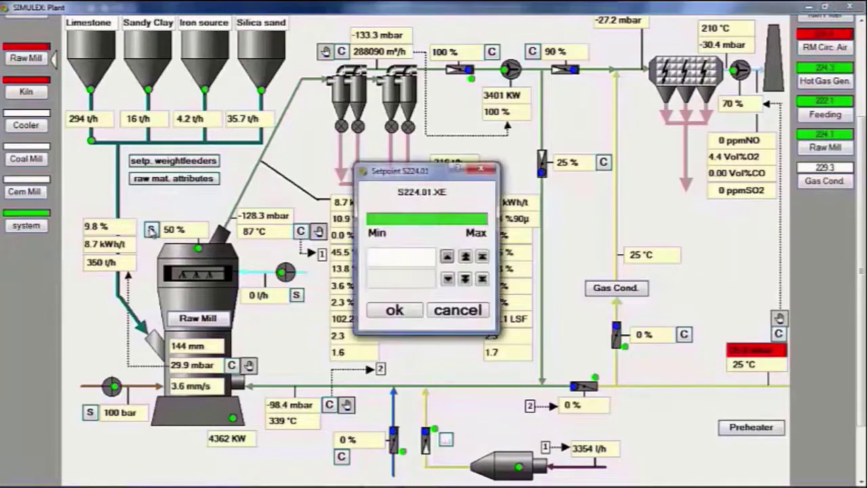
{"action": "left_click", "coordinate": [447, 279]}
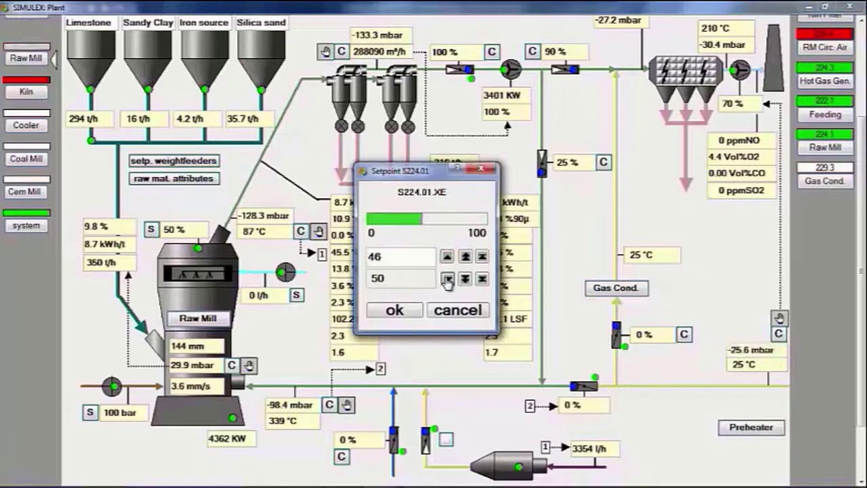
{"action": "left_click", "coordinate": [447, 279]}
{"action": "left_click", "coordinate": [396, 310]}
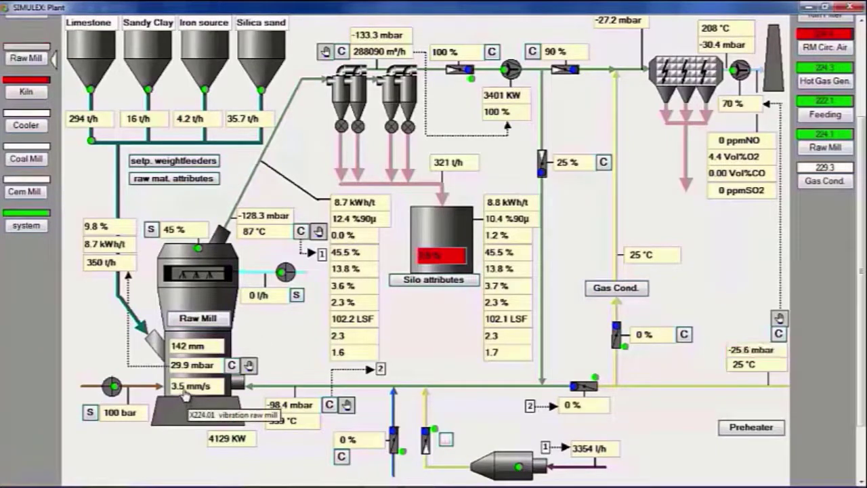
- Set the Sandy Clay preselection in the raw mill's material composition to 5.7 %
{"action": "scroll", "coordinate": [440, 369], "scroll_direction": "up", "scroll_amount": 1}
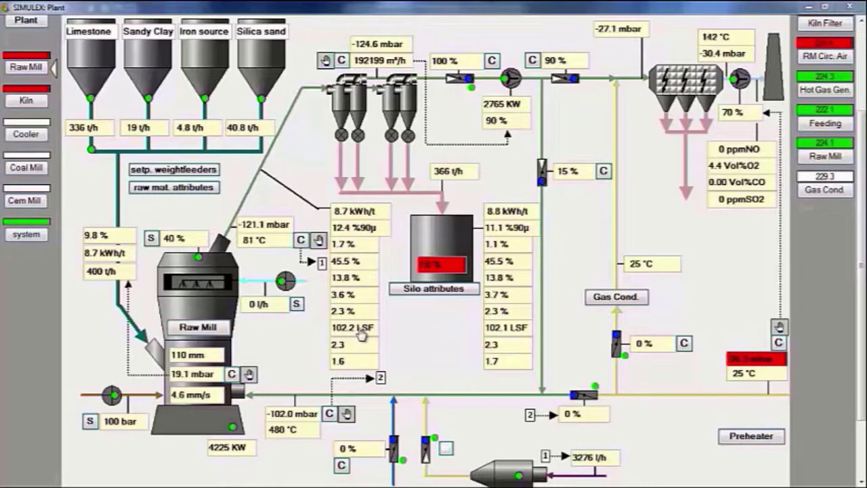
{"action": "left_click", "coordinate": [176, 187]}
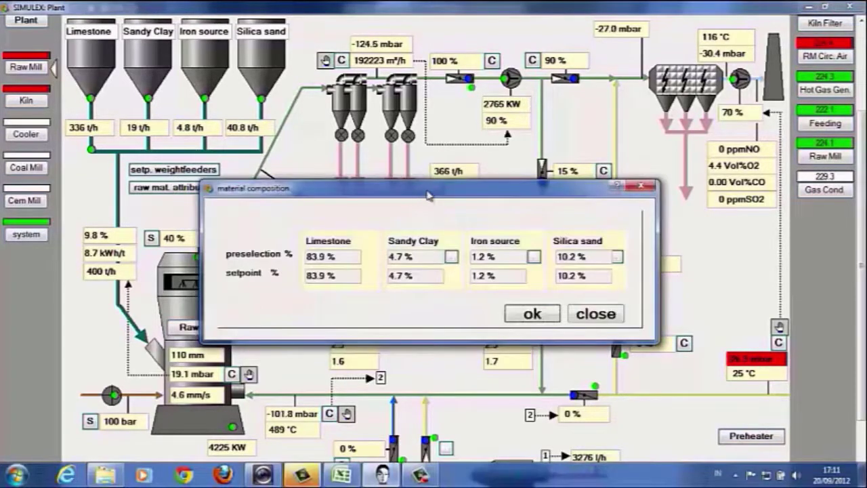
{"action": "left_click_drag", "start_coordinate": [427, 192], "coordinate": [454, 50]}
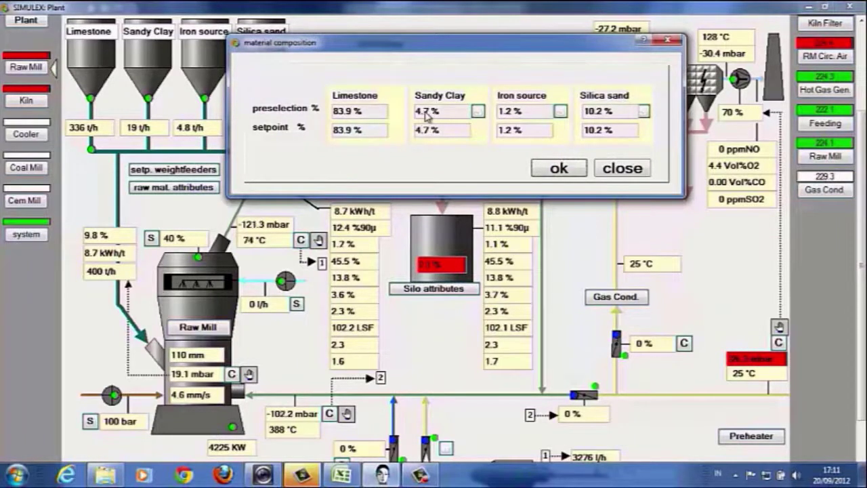
{"action": "left_click", "coordinate": [478, 111]}
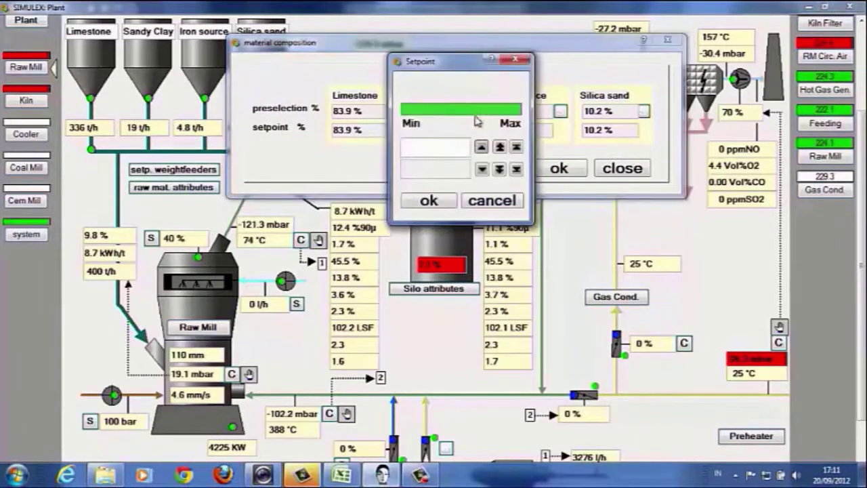
{"action": "left_click_drag", "start_coordinate": [456, 66], "coordinate": [494, 164]}
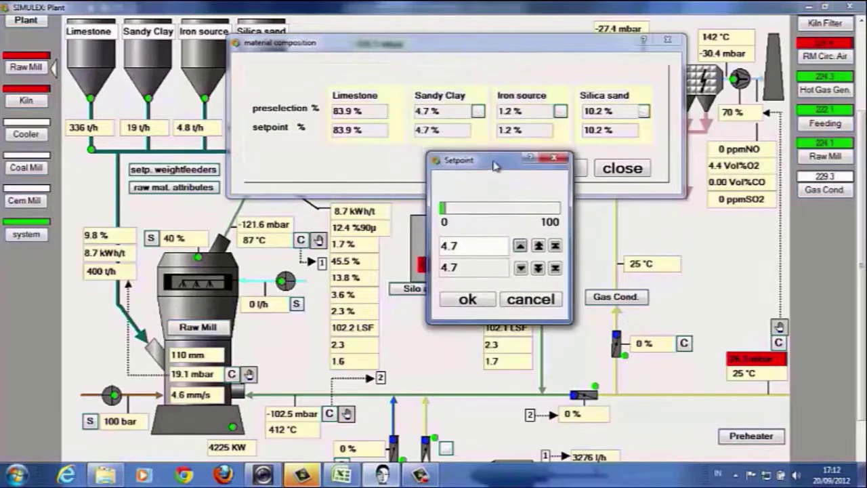
{"action": "left_click", "coordinate": [520, 247]}
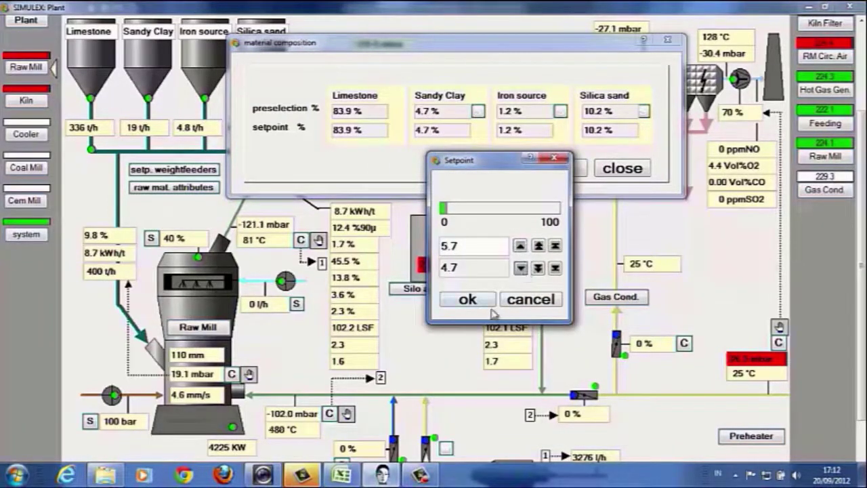
{"action": "left_click", "coordinate": [468, 299]}
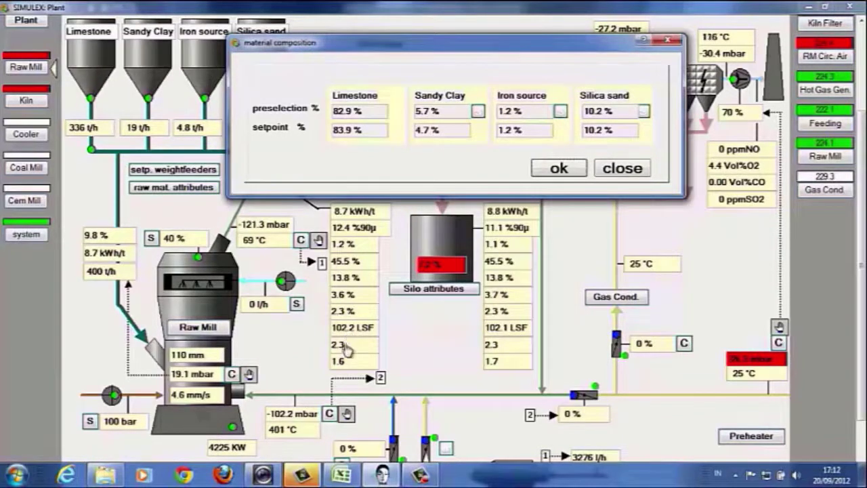
- Apply the preselected material composition as the feeder setpoints and close the composition dialog
{"action": "left_click", "coordinate": [558, 169]}
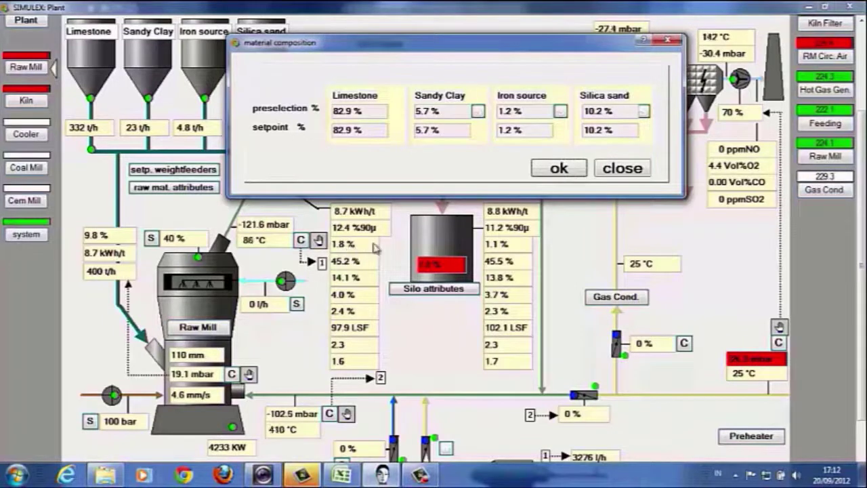
{"action": "left_click", "coordinate": [562, 170]}
{"action": "left_click", "coordinate": [612, 172]}
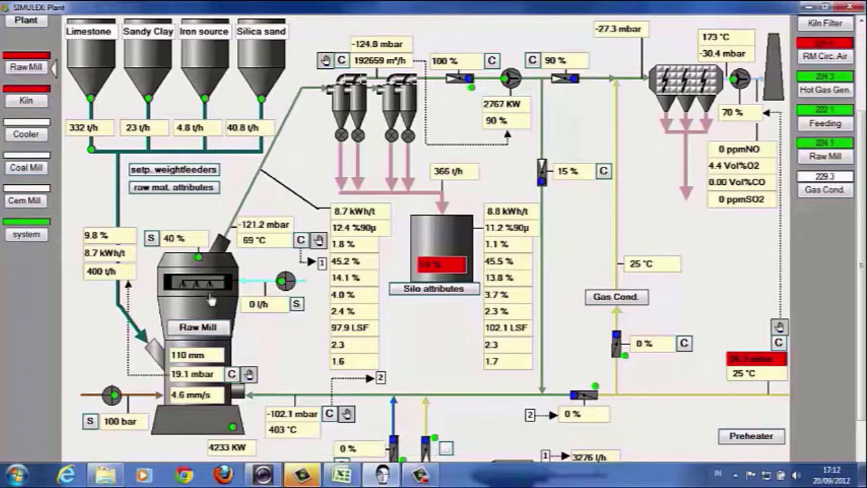
- Set the manual output of gas flow controller F229.02 back up to 100 % and close the controller
{"action": "left_click", "coordinate": [342, 61]}
{"action": "left_click", "coordinate": [473, 281]}
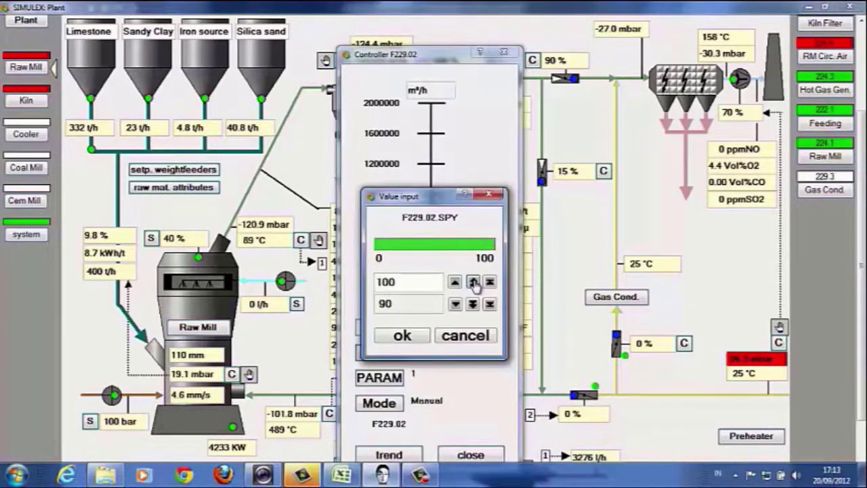
{"action": "left_click", "coordinate": [401, 337]}
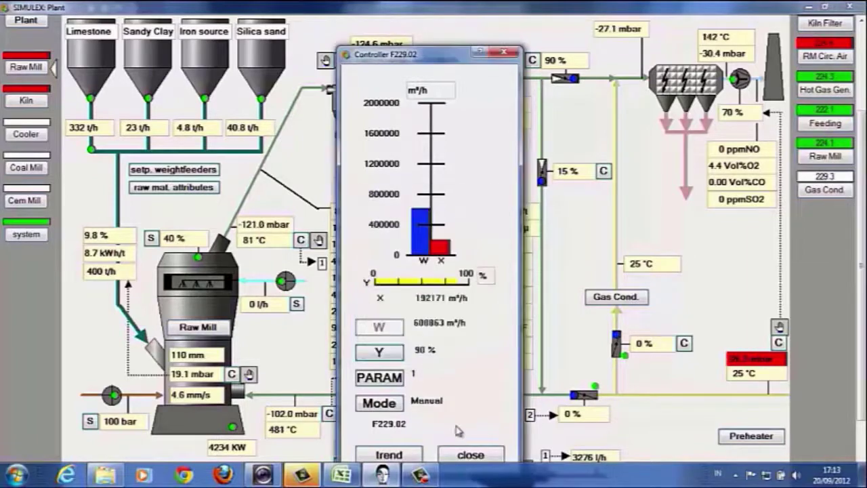
{"action": "left_click", "coordinate": [461, 455]}
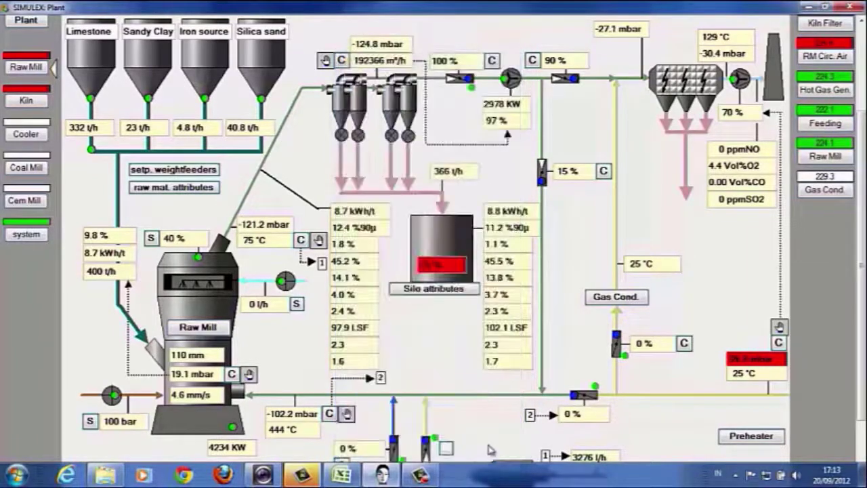
- Reduce the manual output of raw mill feed controller P224.04 to 390 t/h and close the controller
{"action": "scroll", "coordinate": [859, 217], "scroll_direction": "down", "scroll_amount": 2}
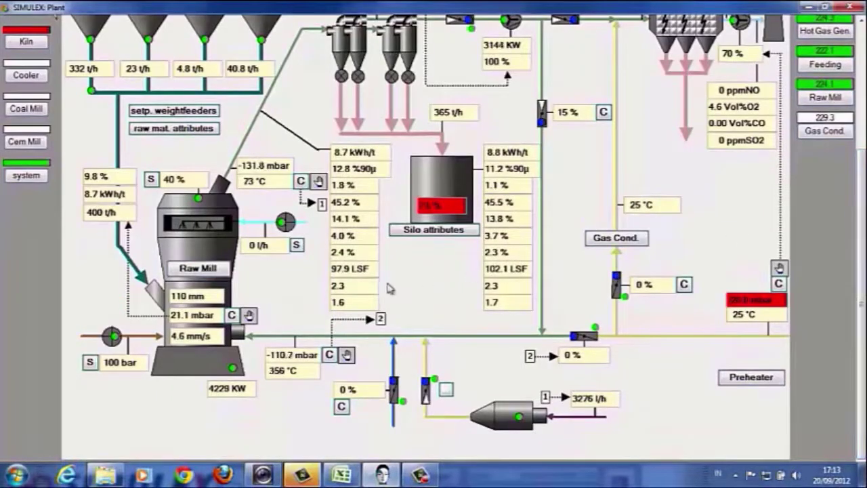
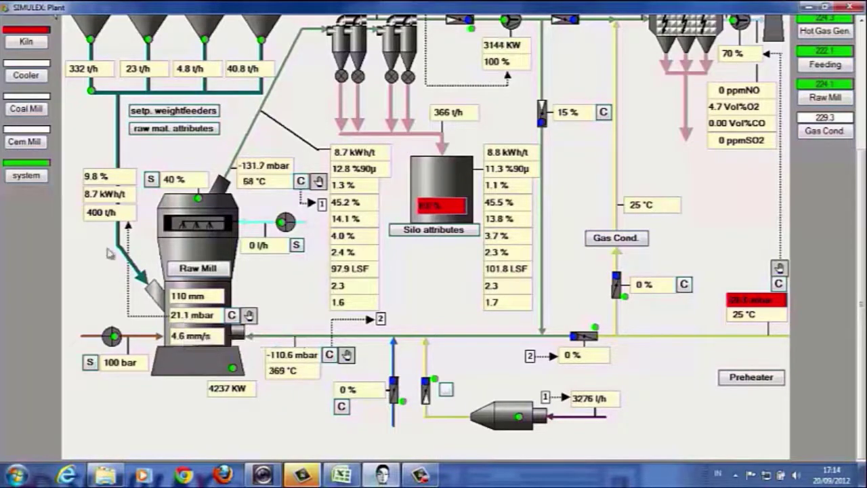
{"action": "left_click", "coordinate": [102, 213]}
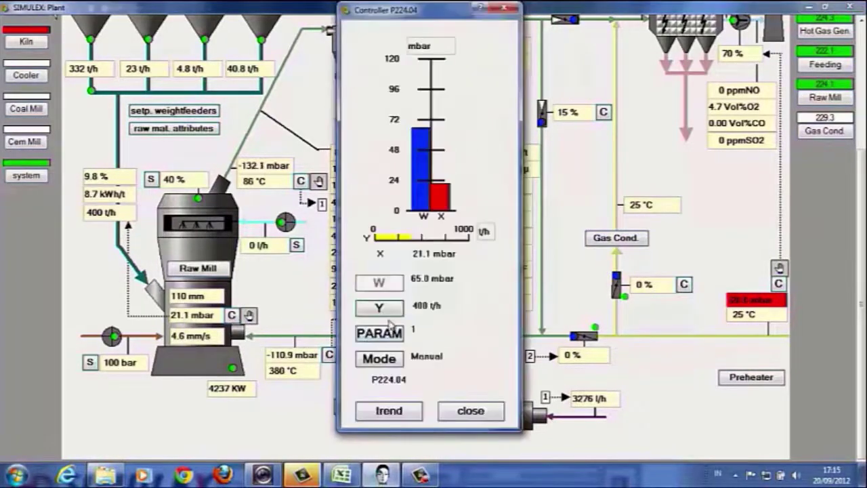
{"action": "left_click", "coordinate": [388, 309]}
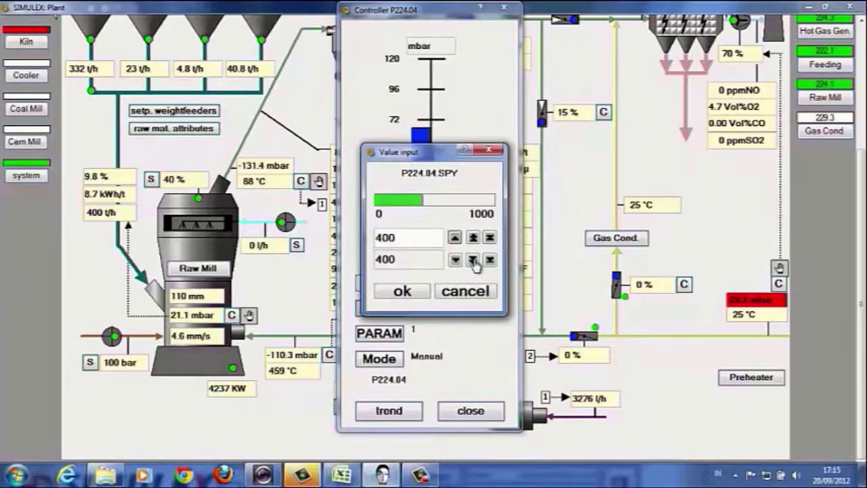
{"action": "left_click", "coordinate": [473, 261]}
{"action": "left_click", "coordinate": [472, 237]}
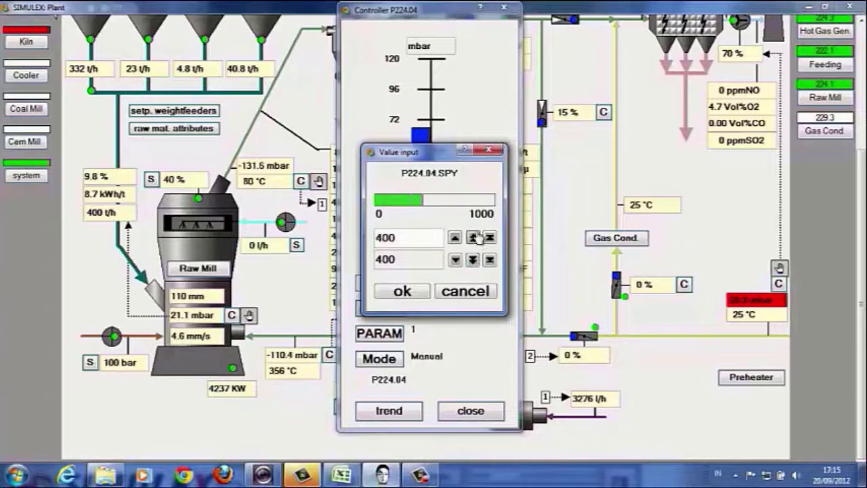
{"action": "left_click", "coordinate": [454, 260]}
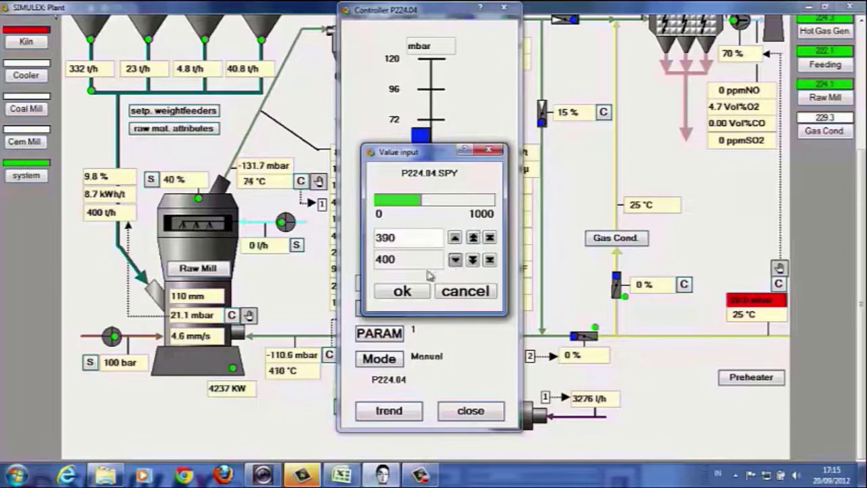
{"action": "left_click", "coordinate": [402, 292]}
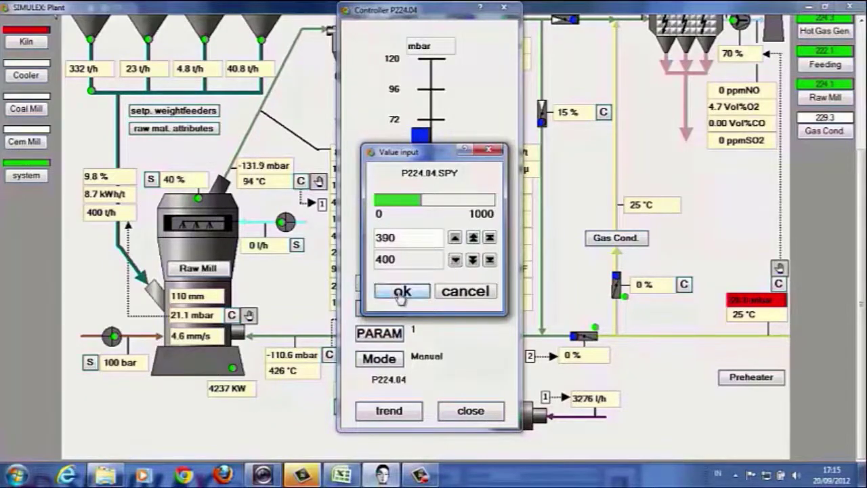
{"action": "left_click", "coordinate": [472, 412]}
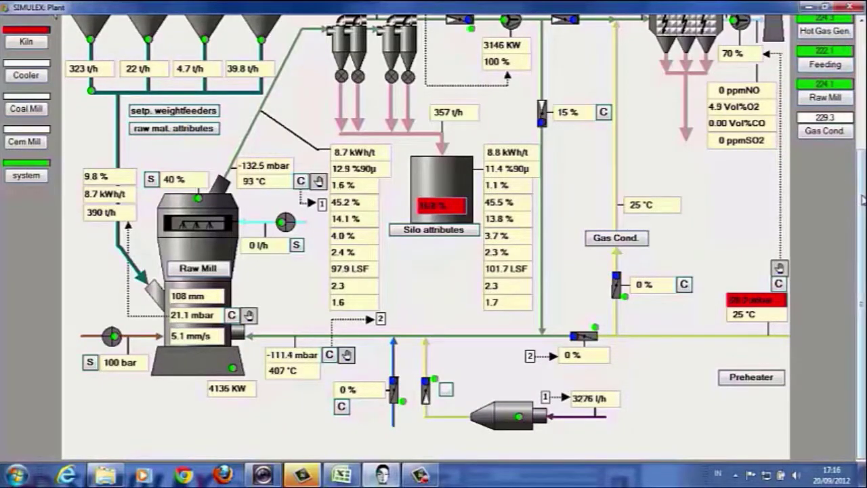
- Lower the manual feed output of raw mill controller P224.04 further to 380 t/h and close it
{"action": "scroll", "coordinate": [855, 194], "scroll_direction": "up", "scroll_amount": 3}
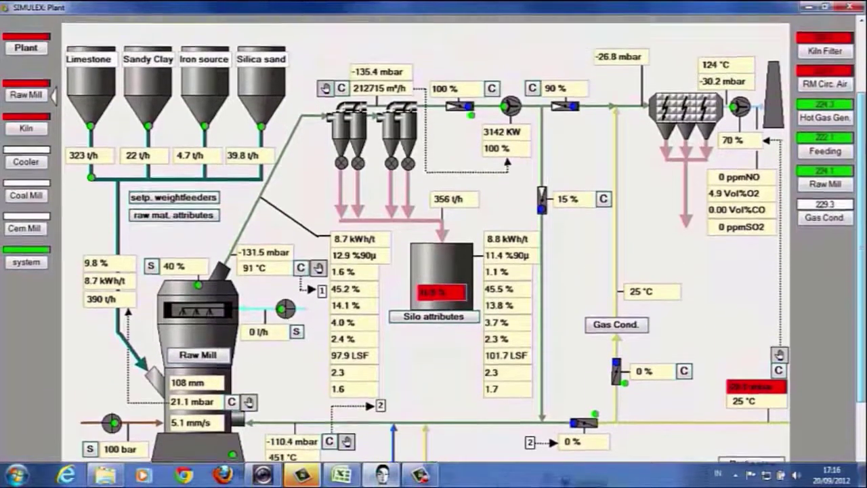
{"action": "scroll", "coordinate": [434, 257], "scroll_direction": "down", "scroll_amount": 1}
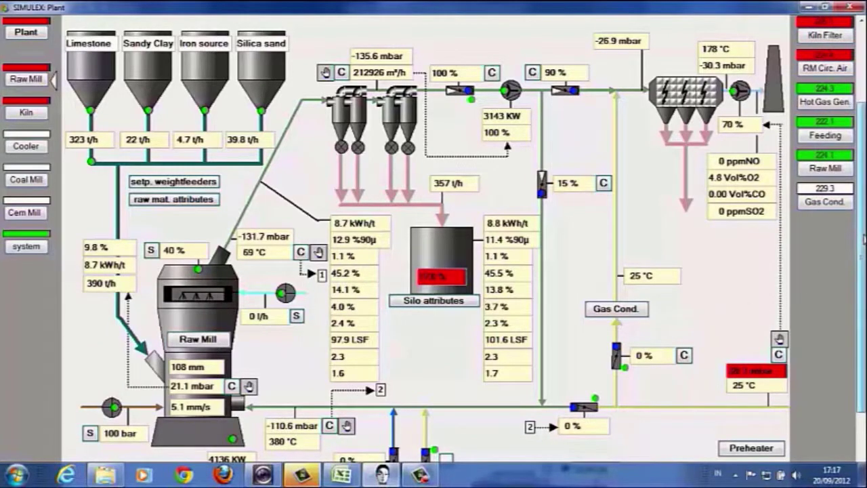
{"action": "scroll", "coordinate": [862, 240], "scroll_direction": "down", "scroll_amount": 2}
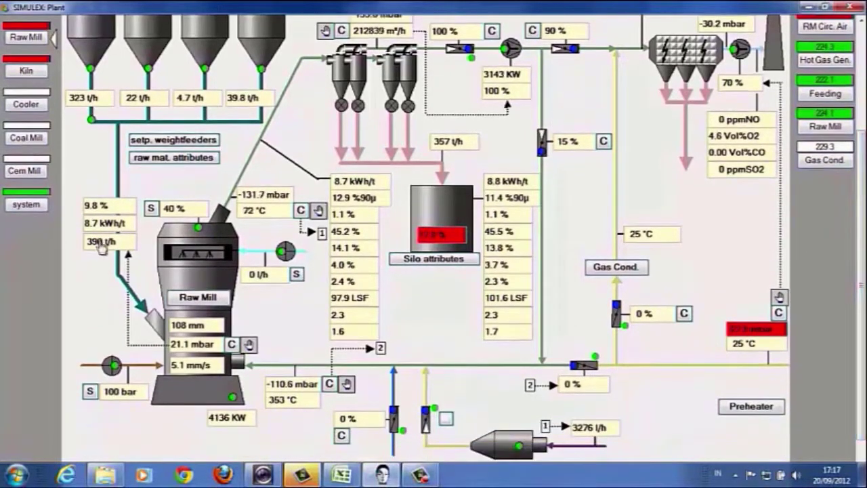
{"action": "left_click", "coordinate": [232, 344]}
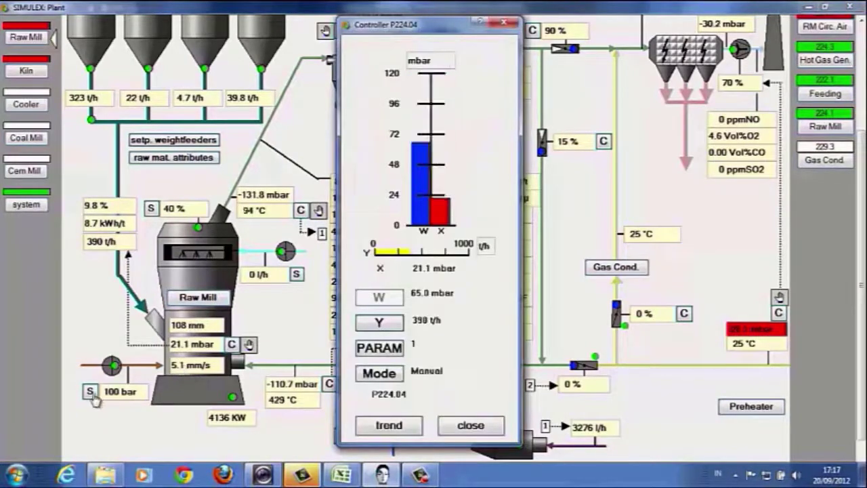
{"action": "left_click", "coordinate": [380, 324]}
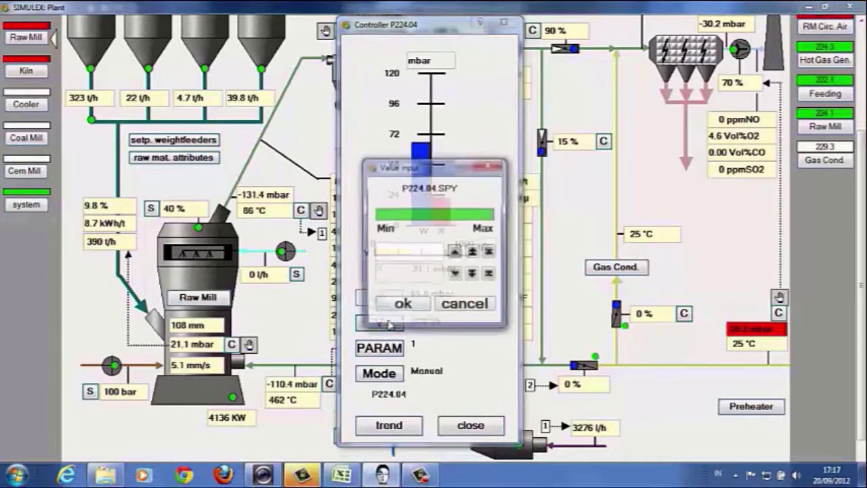
{"action": "left_click", "coordinate": [455, 274]}
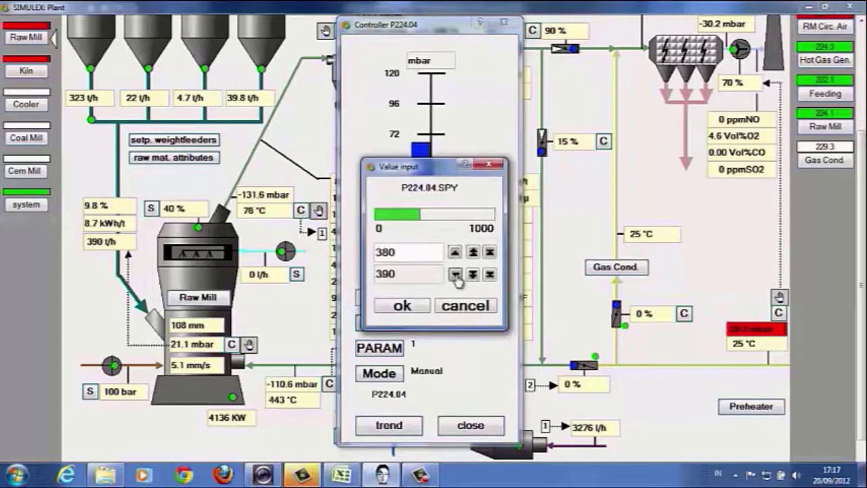
{"action": "left_click", "coordinate": [469, 425]}
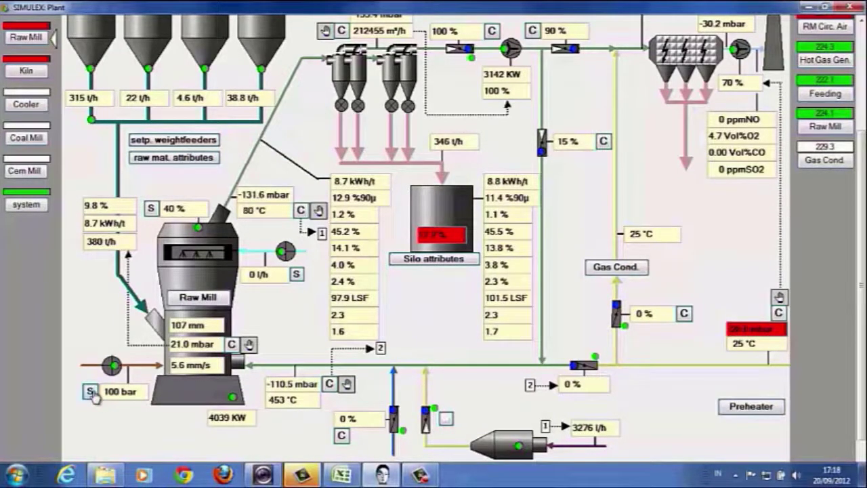
- Set the raw mill's grinding pressure setpoint P224.22 to 90 bar
{"action": "left_click", "coordinate": [90, 391]}
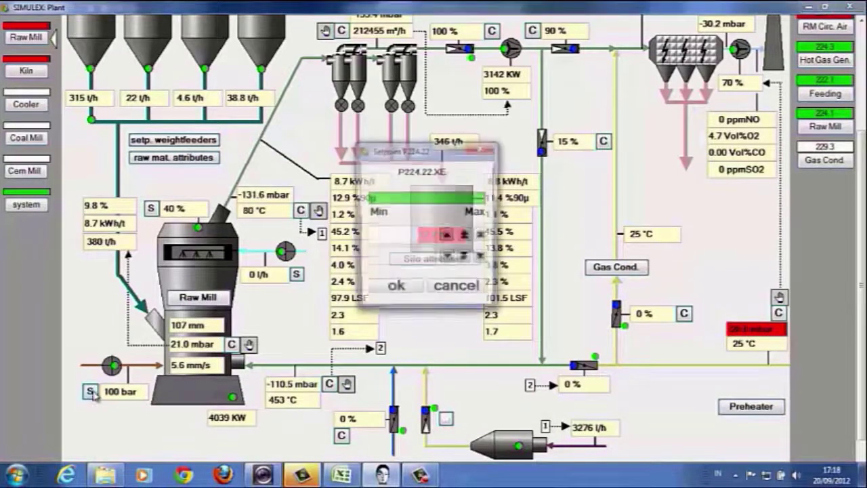
{"action": "left_click", "coordinate": [465, 259]}
{"action": "left_click", "coordinate": [409, 293]}
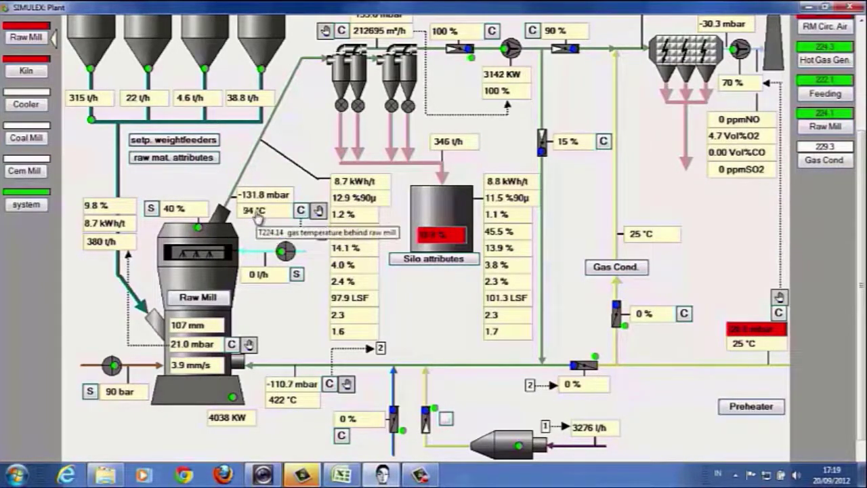
- Set the manual output of mill outlet gas temperature controller T224.14 to 57 % and close the controller
{"action": "left_click", "coordinate": [300, 211]}
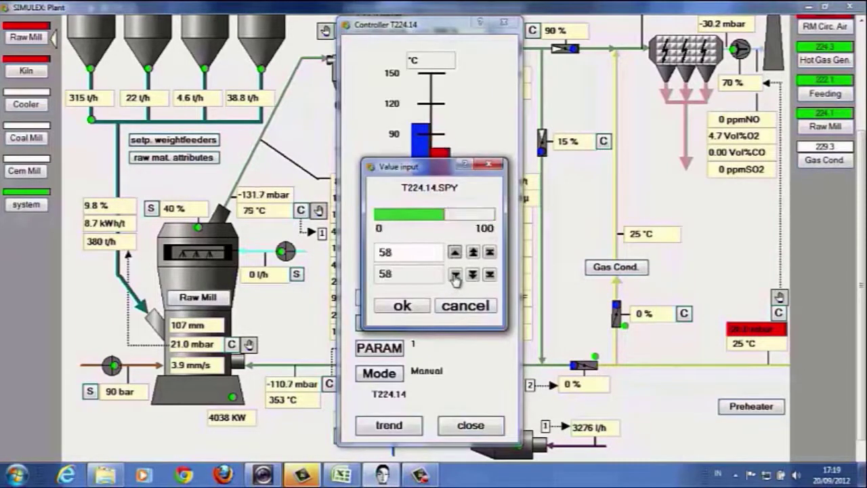
{"action": "left_click", "coordinate": [456, 275]}
{"action": "left_click", "coordinate": [402, 306]}
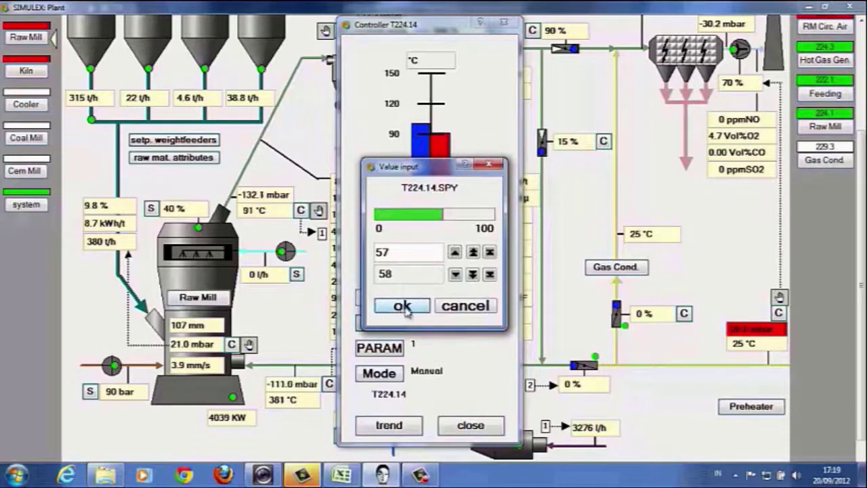
{"action": "left_click", "coordinate": [470, 426]}
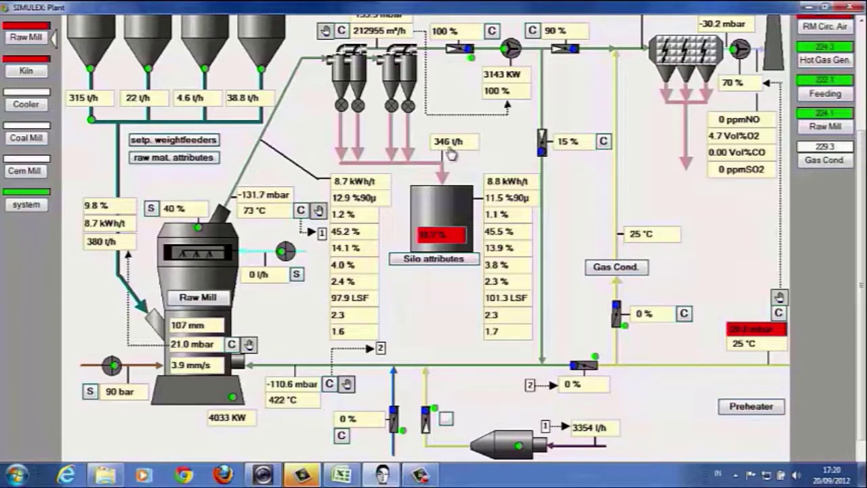
- Lower the manual output of mill outlet gas temperature controller T224.14 further to 56 % and close it
{"action": "scroll", "coordinate": [353, 196], "scroll_direction": "up", "scroll_amount": 1}
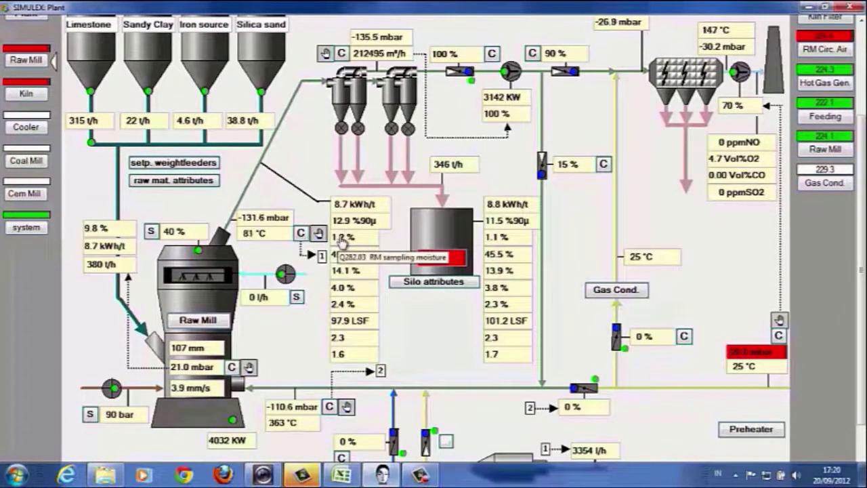
{"action": "left_click_drag", "start_coordinate": [861, 291], "coordinate": [861, 308]}
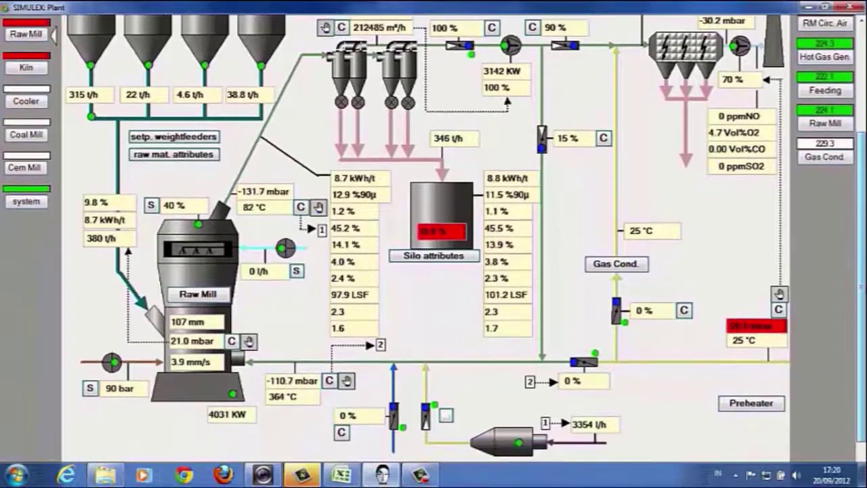
{"action": "left_click", "coordinate": [301, 207]}
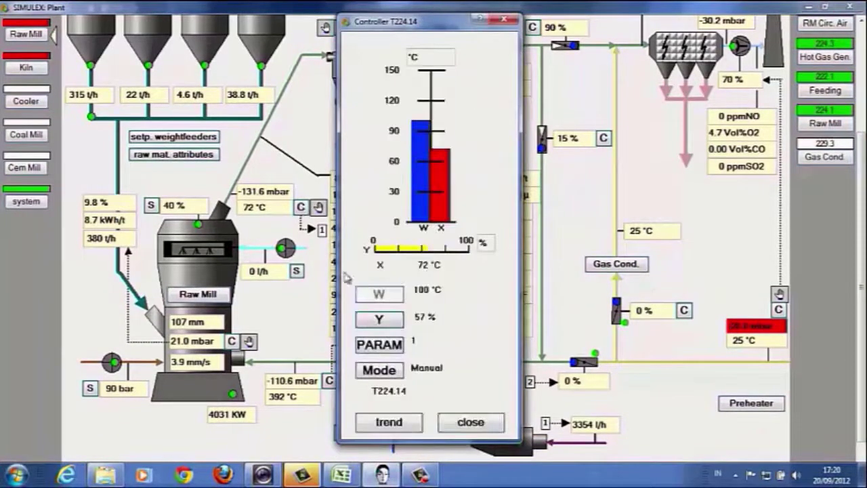
{"action": "left_click", "coordinate": [387, 321]}
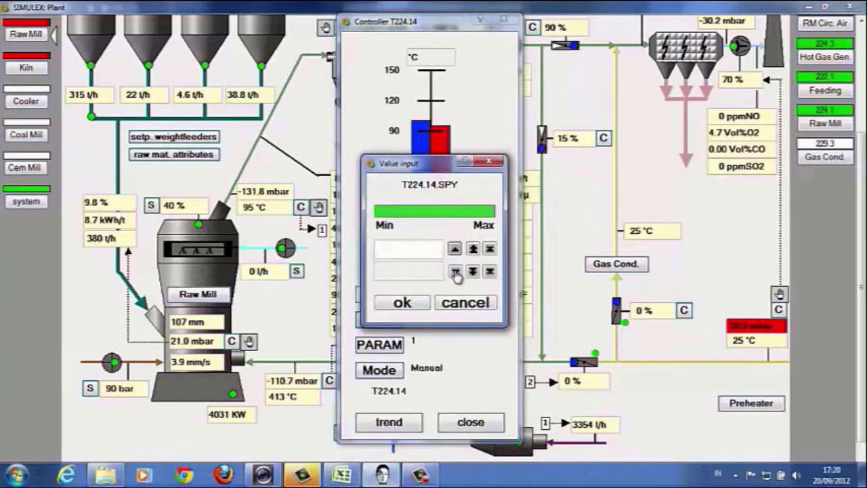
{"action": "left_click", "coordinate": [456, 271]}
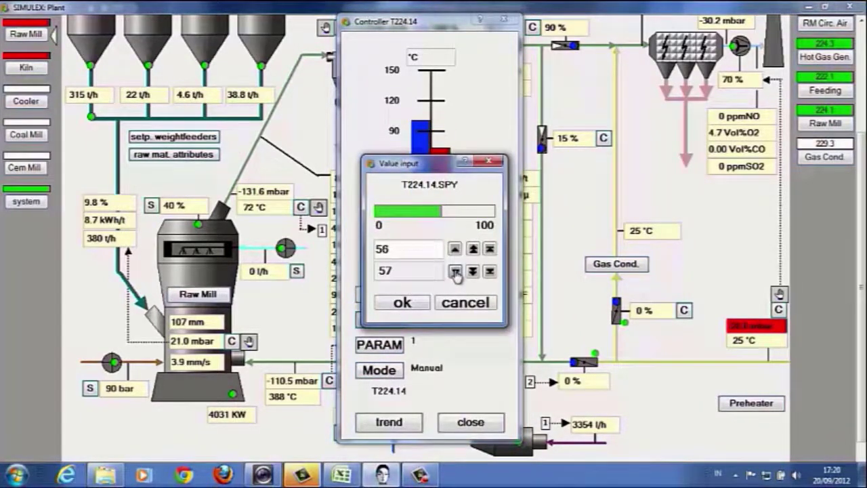
{"action": "left_click", "coordinate": [402, 303]}
{"action": "left_click", "coordinate": [470, 422]}
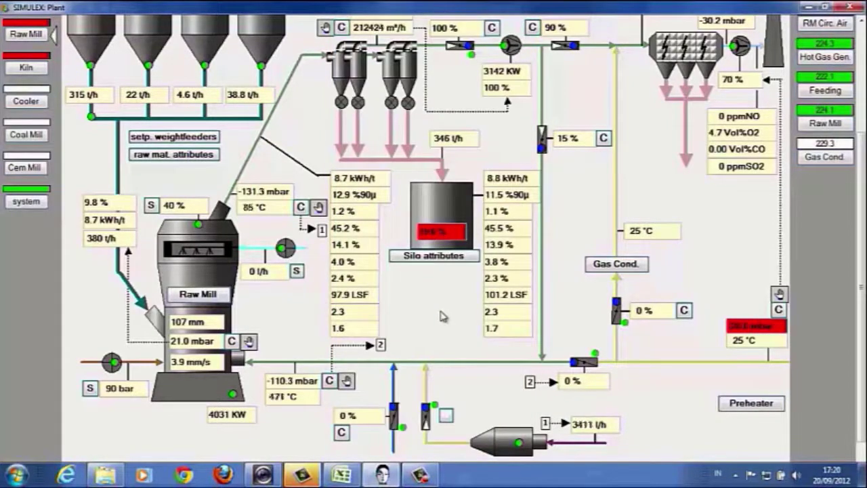
- Examine the raw mill circuit's temperatures, pressures, gas flow, meal moisture and fineness, and the kiln filter's gas values
{"action": "scroll", "coordinate": [441, 313], "scroll_direction": "up", "scroll_amount": 1}
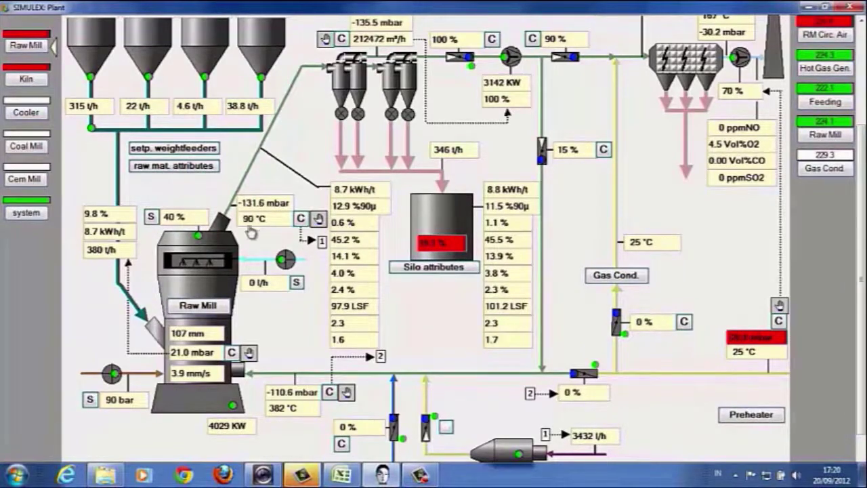
{"action": "scroll", "coordinate": [350, 231], "scroll_direction": "up", "scroll_amount": 1}
{"action": "scroll", "coordinate": [350, 231], "scroll_direction": "up", "scroll_amount": 1}
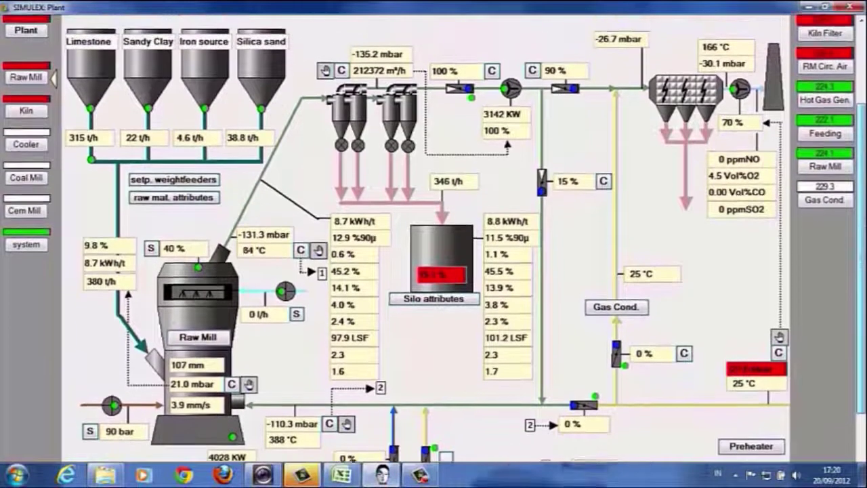
{"action": "scroll", "coordinate": [349, 231], "scroll_direction": "down", "scroll_amount": 3}
{"action": "scroll", "coordinate": [433, 230], "scroll_direction": "down", "scroll_amount": 1}
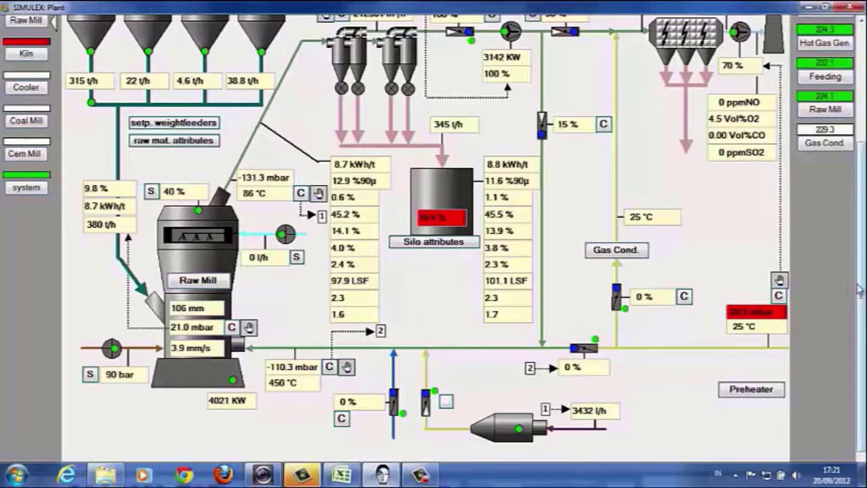
{"action": "scroll", "coordinate": [860, 291], "scroll_direction": "up", "scroll_amount": 3}
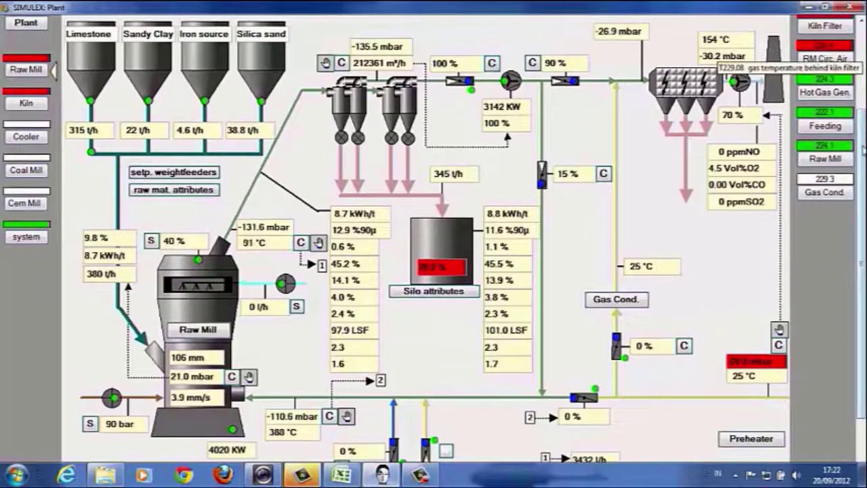
{"action": "scroll", "coordinate": [863, 169], "scroll_direction": "down", "scroll_amount": 2}
{"action": "scroll", "coordinate": [865, 175], "scroll_direction": "up", "scroll_amount": 1}
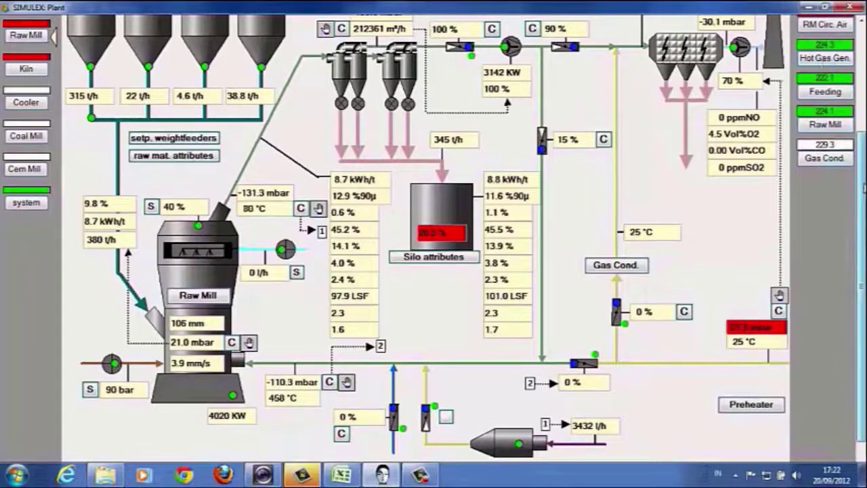
{"action": "scroll", "coordinate": [859, 168], "scroll_direction": "up", "scroll_amount": 2}
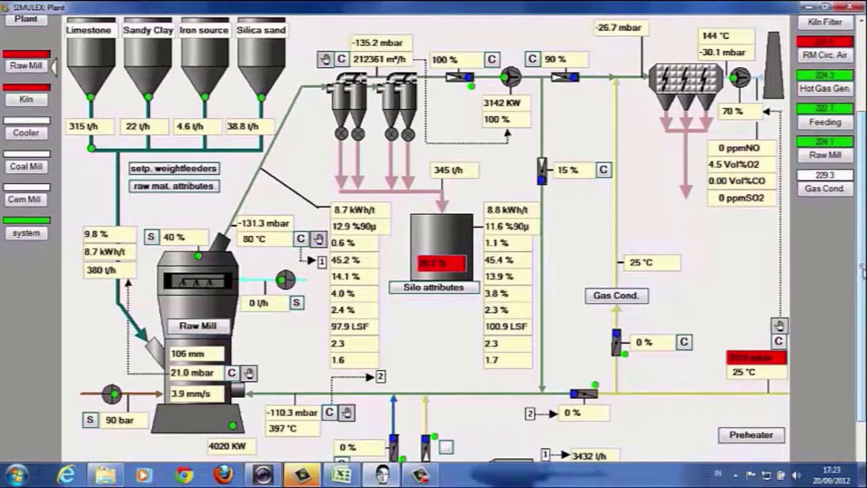
{"action": "left_click", "coordinate": [425, 478]}
{"action": "left_click", "coordinate": [839, 440]}
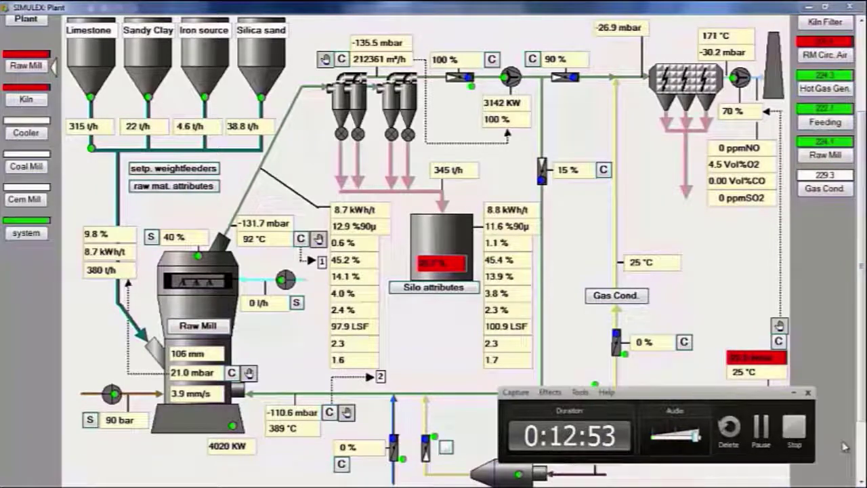